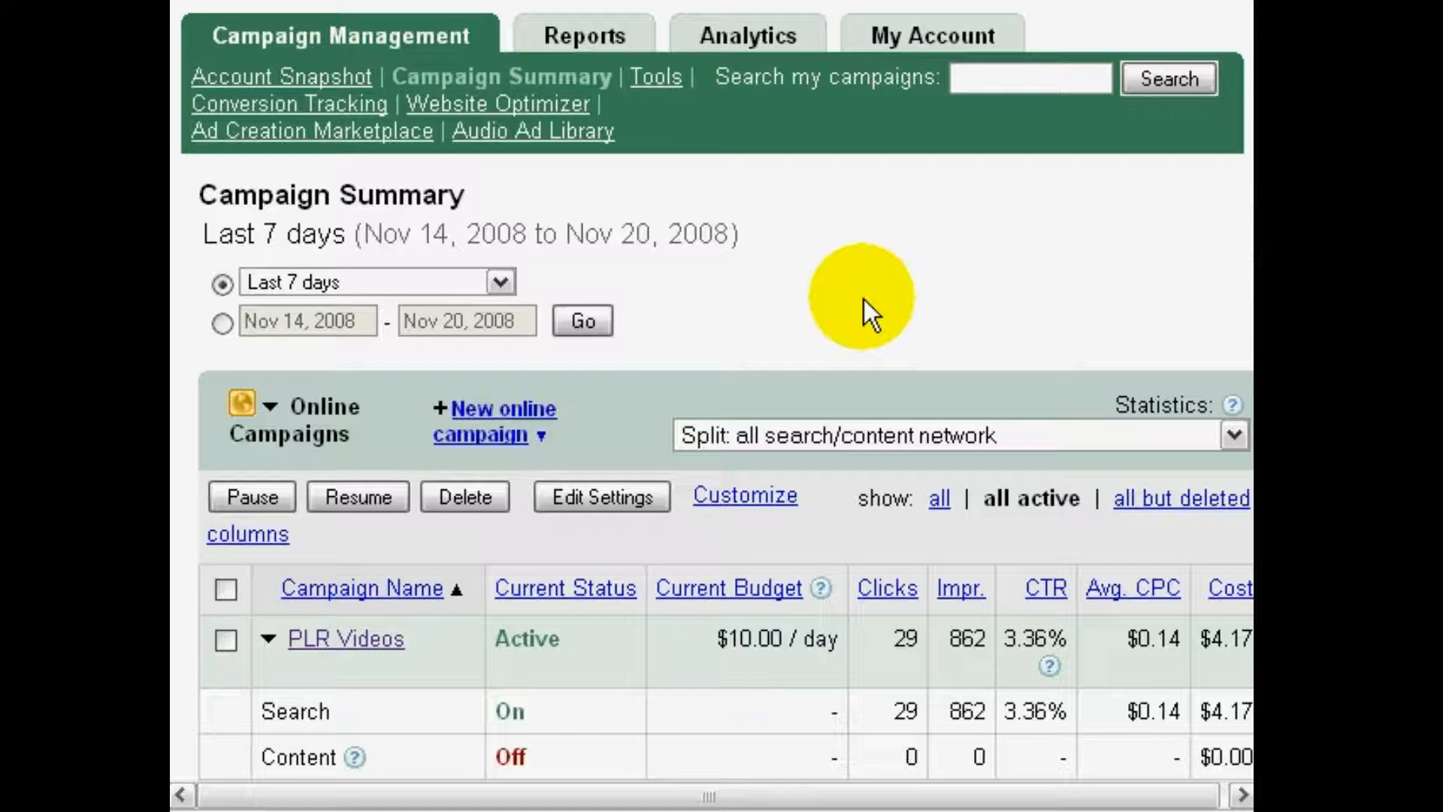
Open the PLR Videos campaign and examine its settings and ad group statistics
left_click(391, 639)
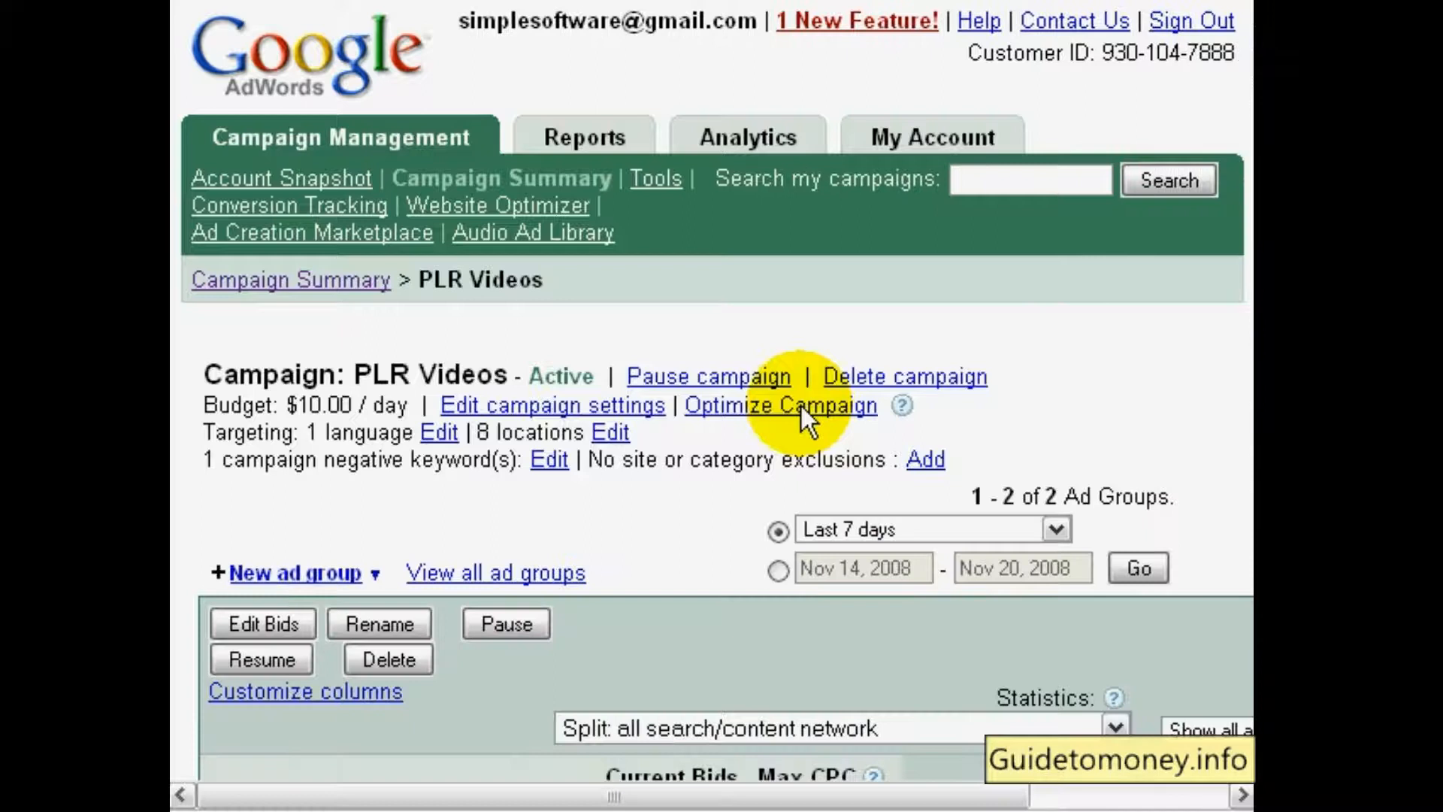
scroll(1244, 316, "down", 2)
scroll(1244, 316, "up", 1)
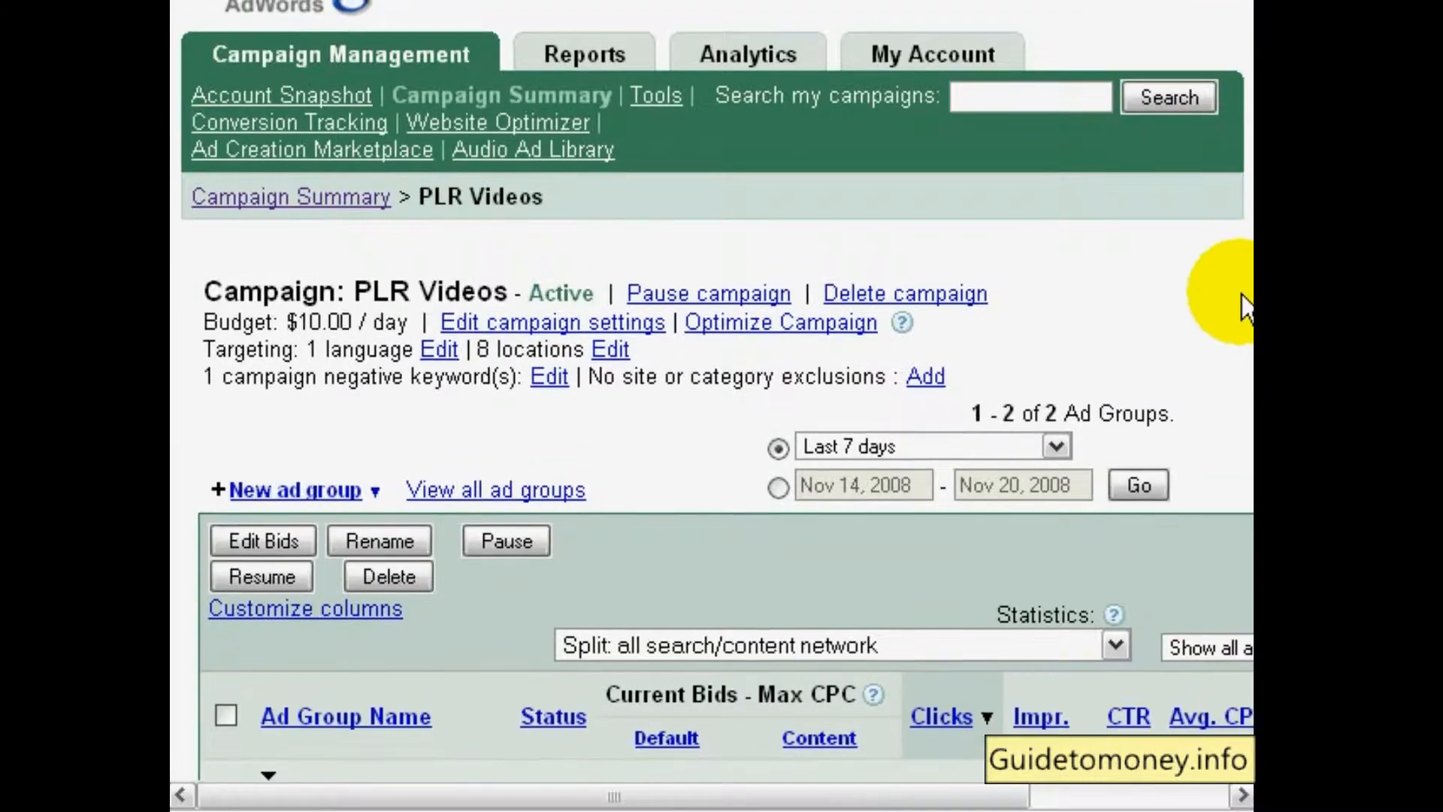
scroll(1244, 308, "down", 1)
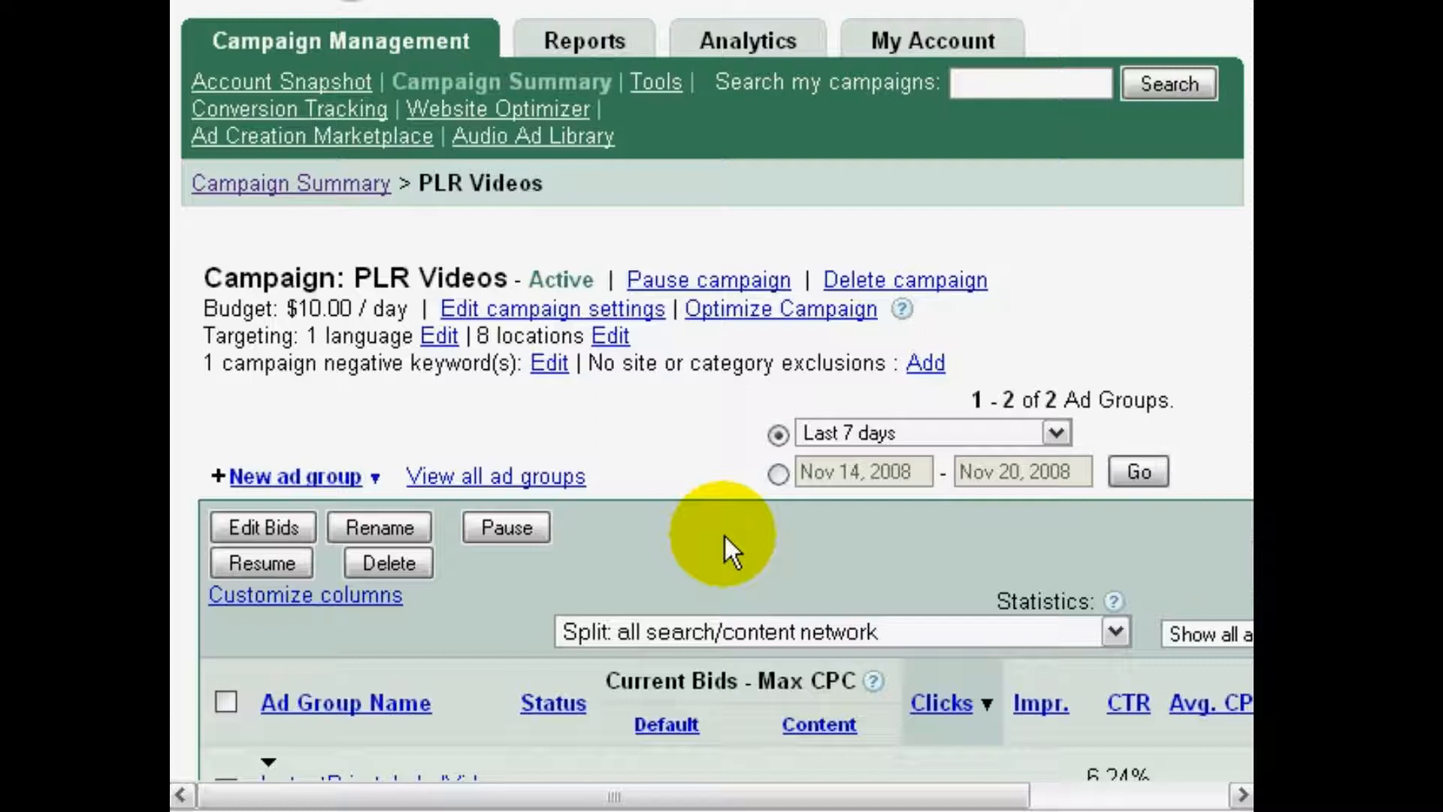
scroll(1208, 367, "down", 3)
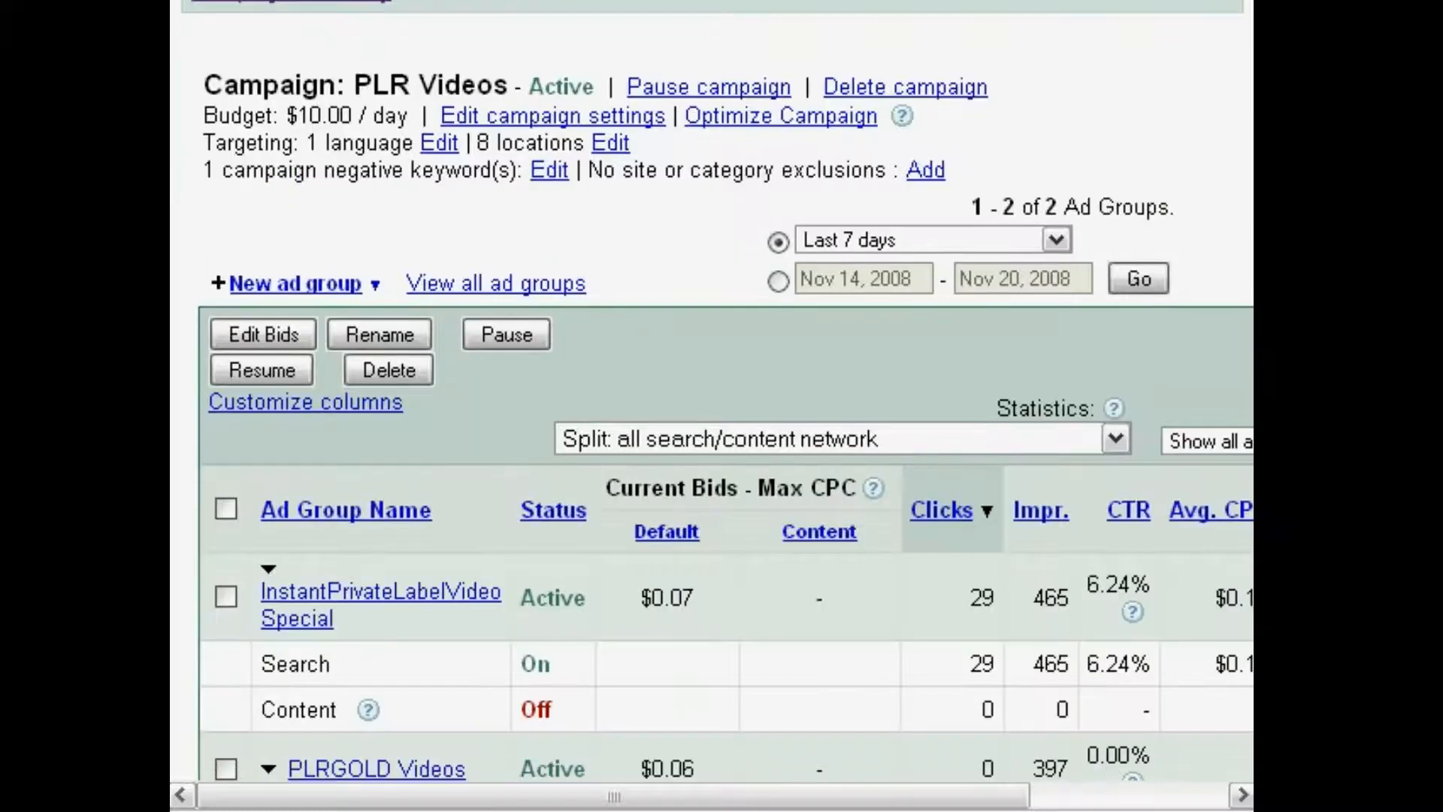
scroll(1228, 368, "down", 3)
scroll(1228, 367, "up", 7)
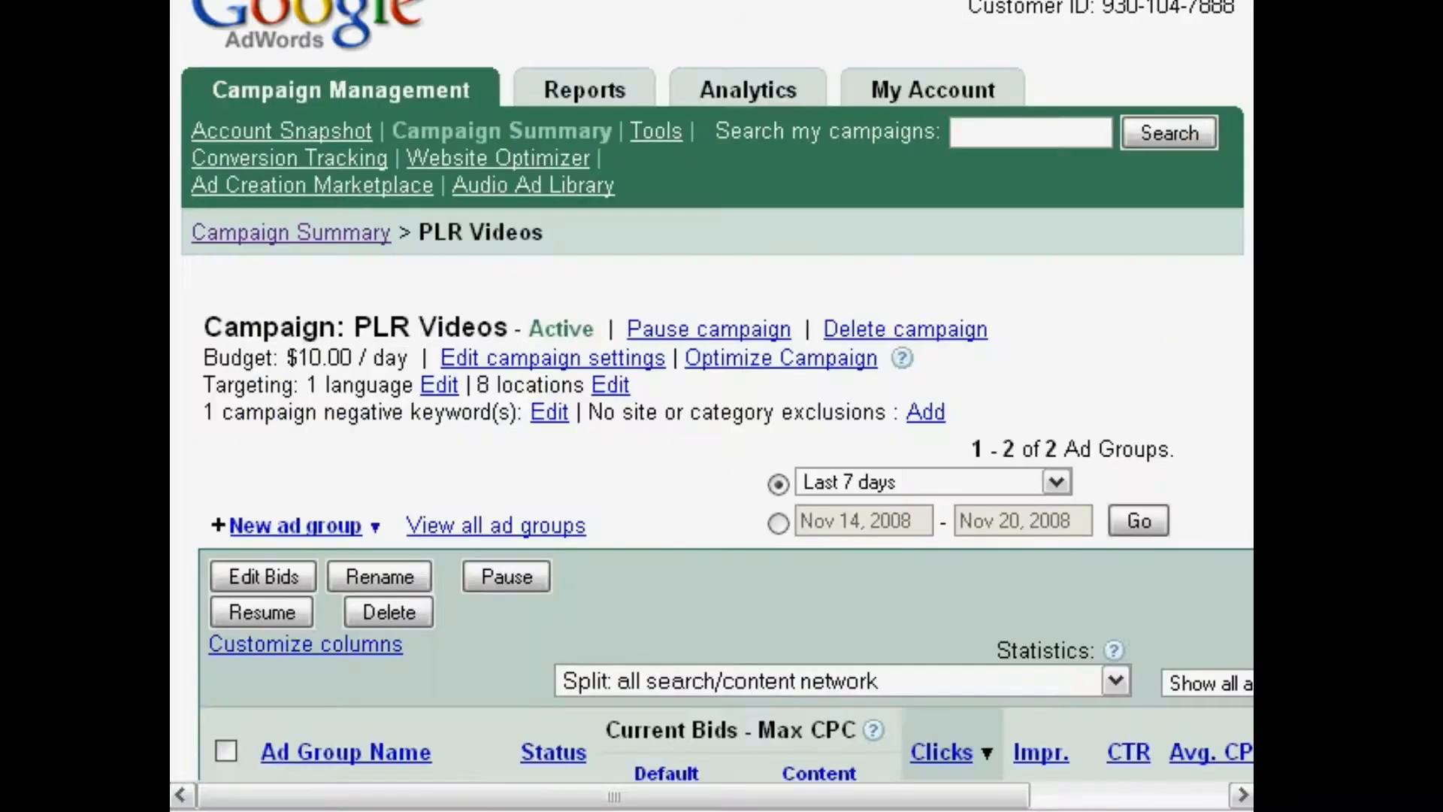
scroll(1228, 368, "down", 1)
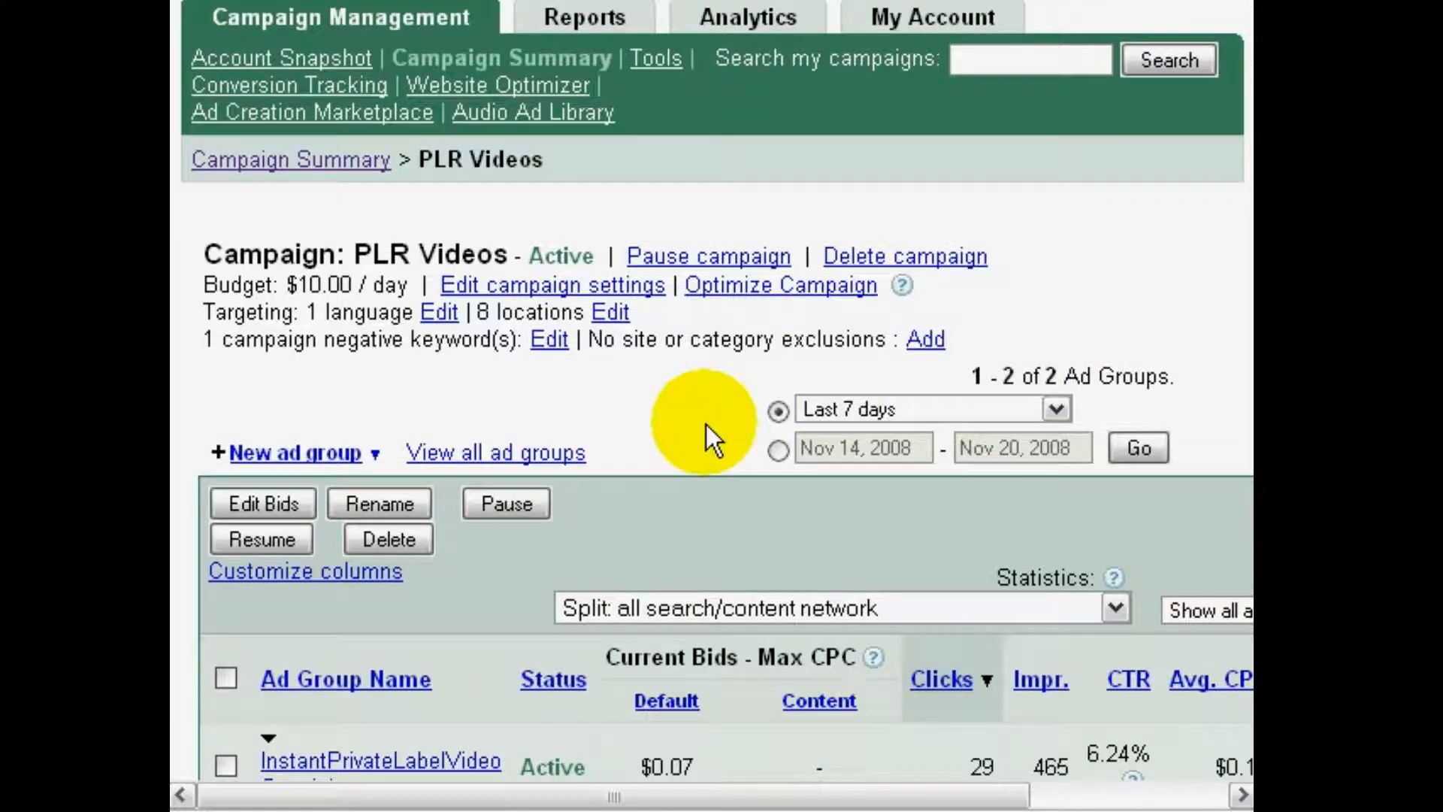
scroll(706, 422, "up", 1)
scroll(1244, 360, "down", 1)
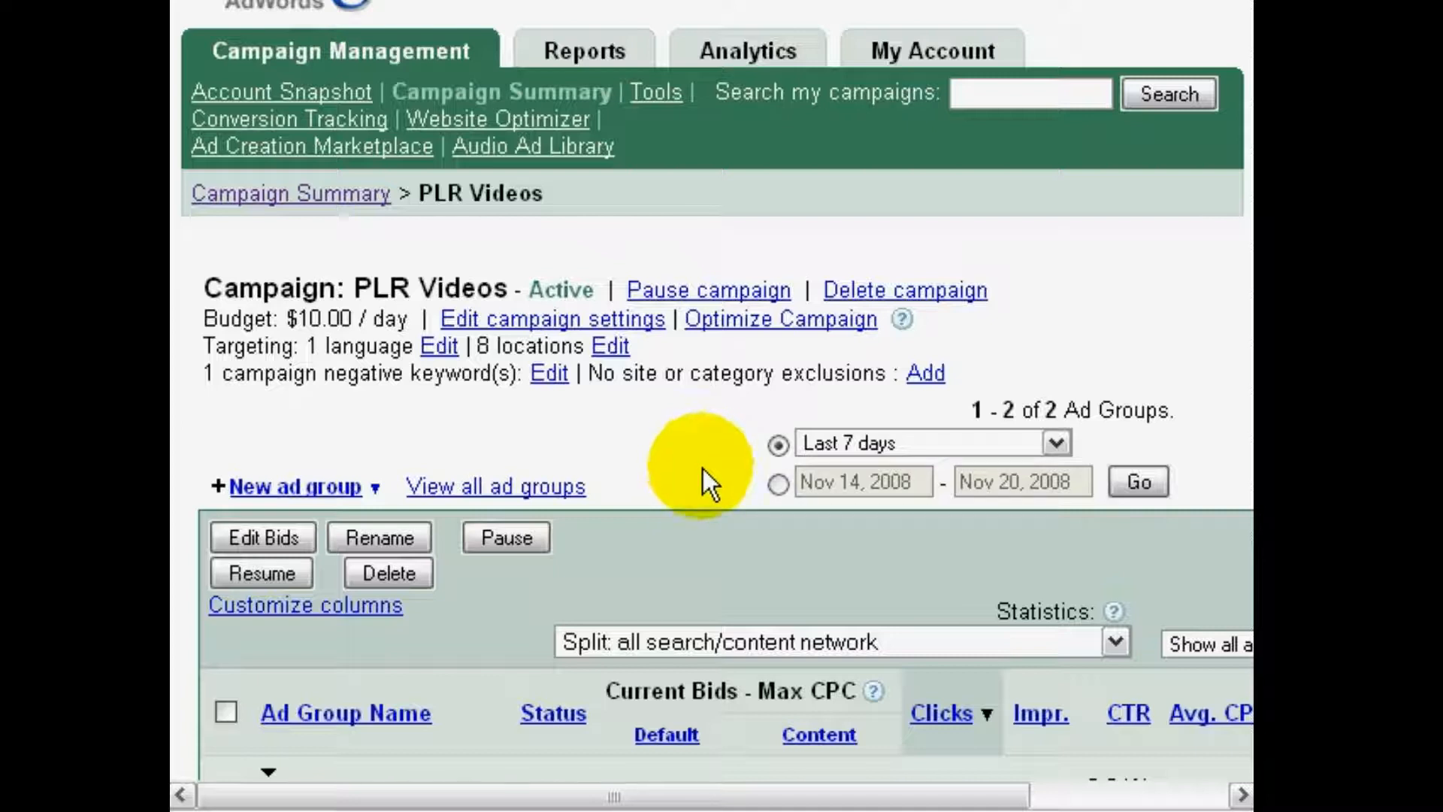
Return to the campaign summary and start a new online campaign that begins with keywords
left_click(392, 64)
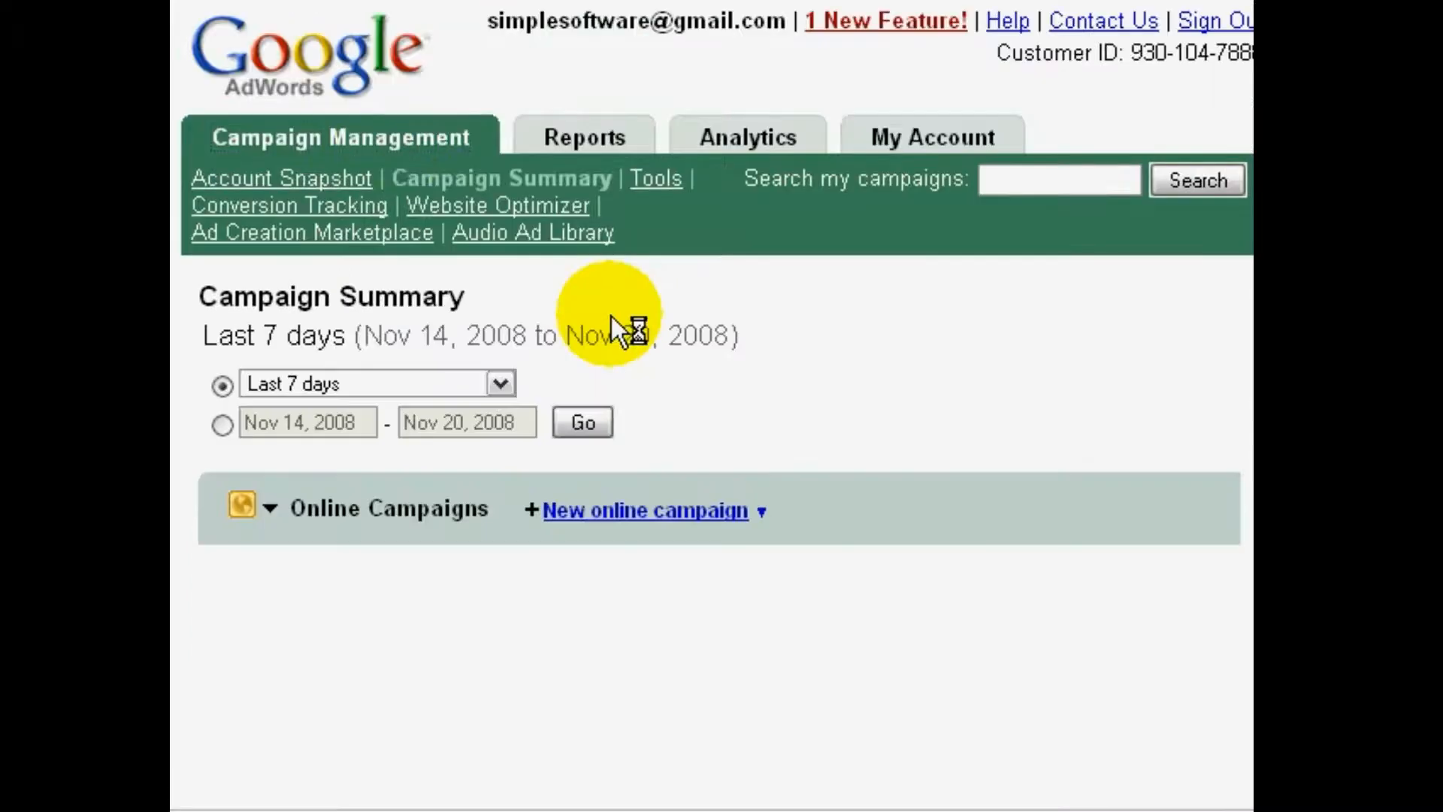
scroll(611, 316, "down", 1)
scroll(611, 315, "down", 1)
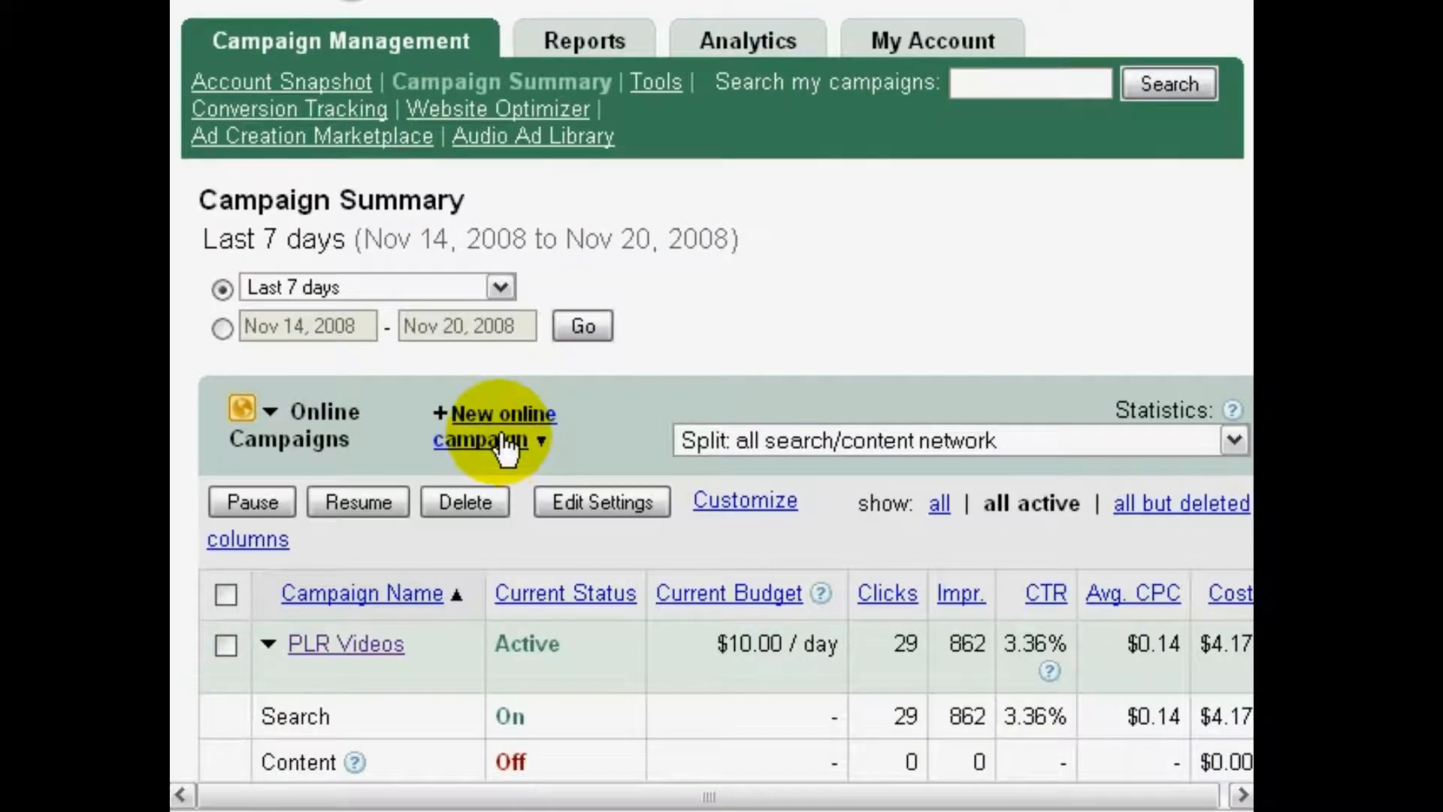
left_click(472, 416)
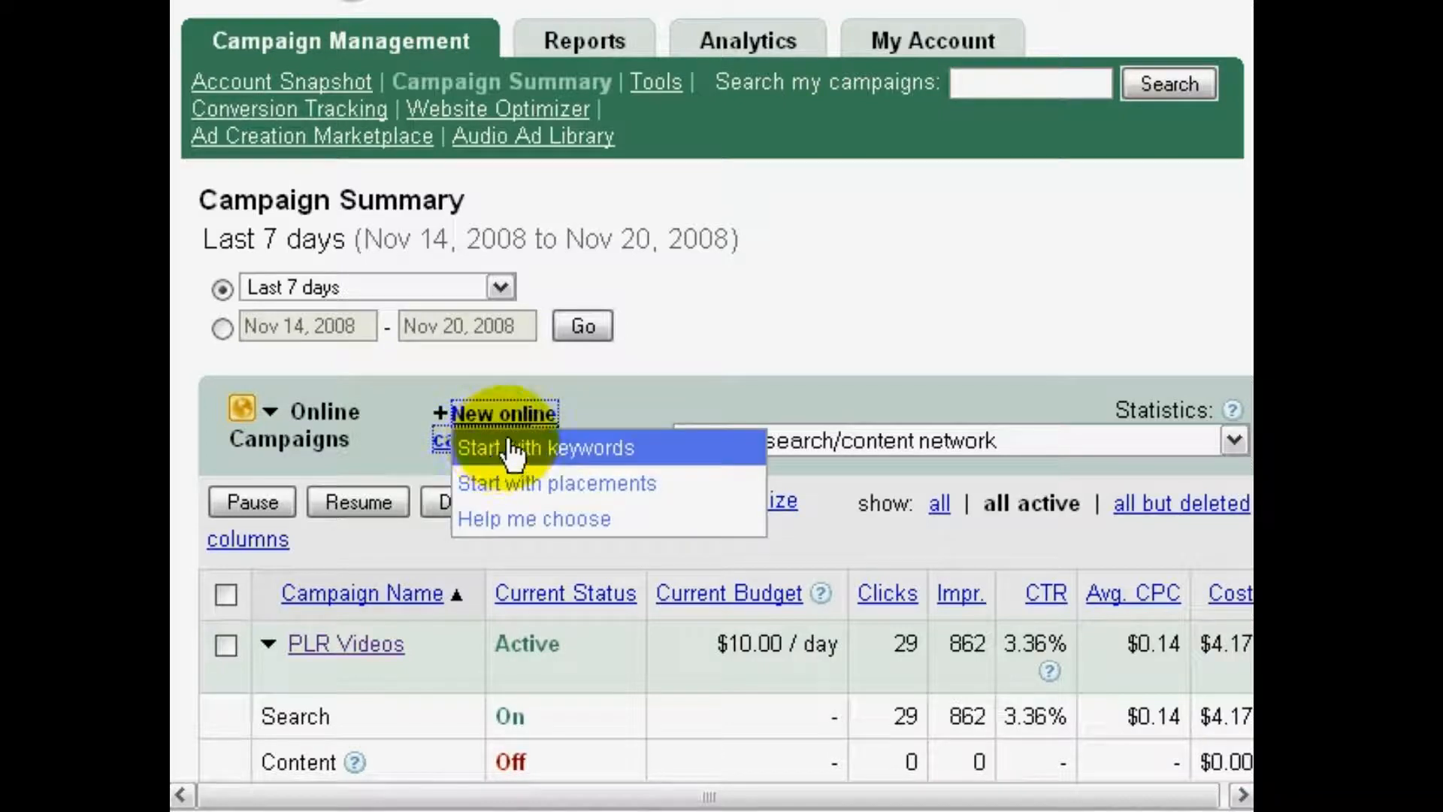
left_click(555, 449)
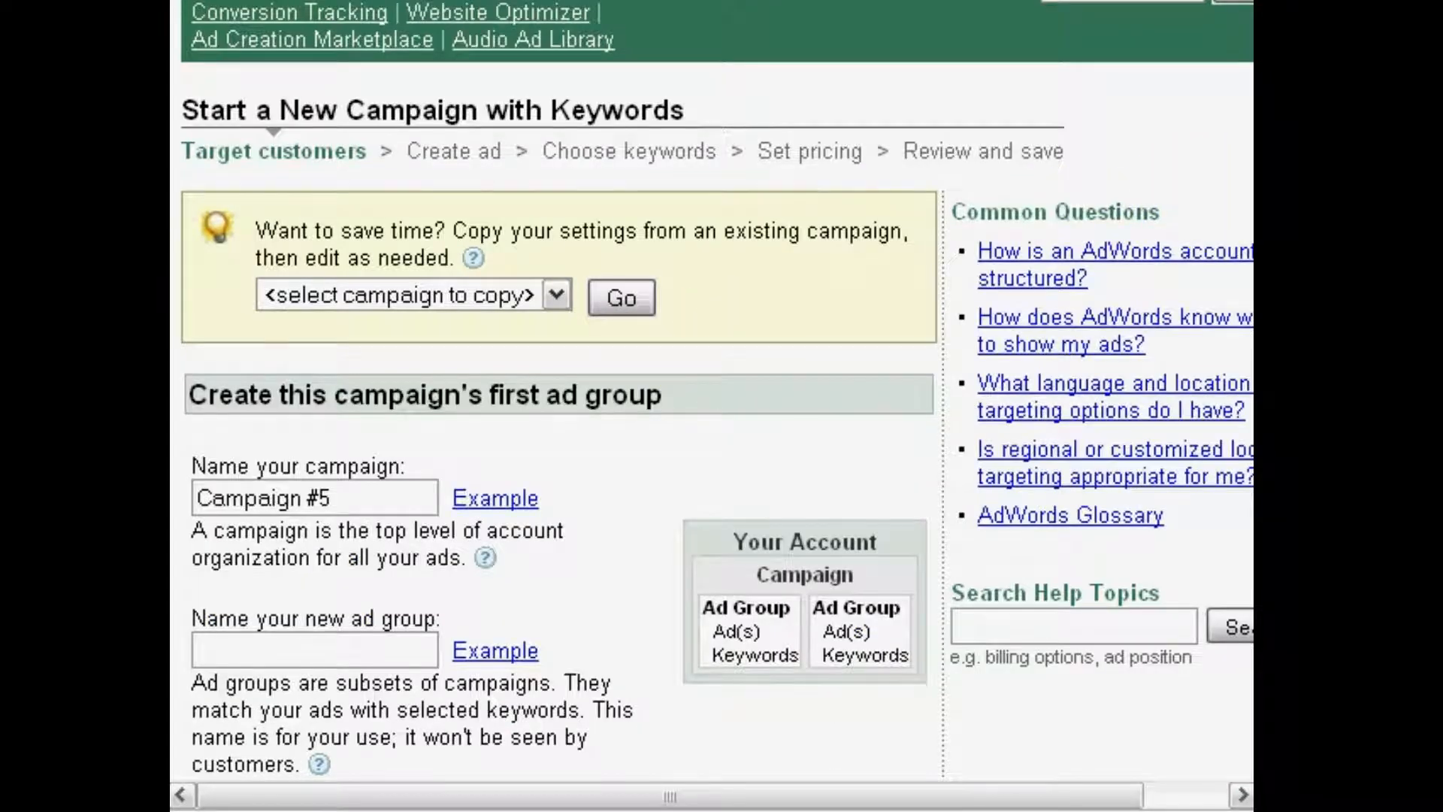
Replace the default campaign name with "CBNicheBuilder Software 1"
scroll(717, 388, "down", 1)
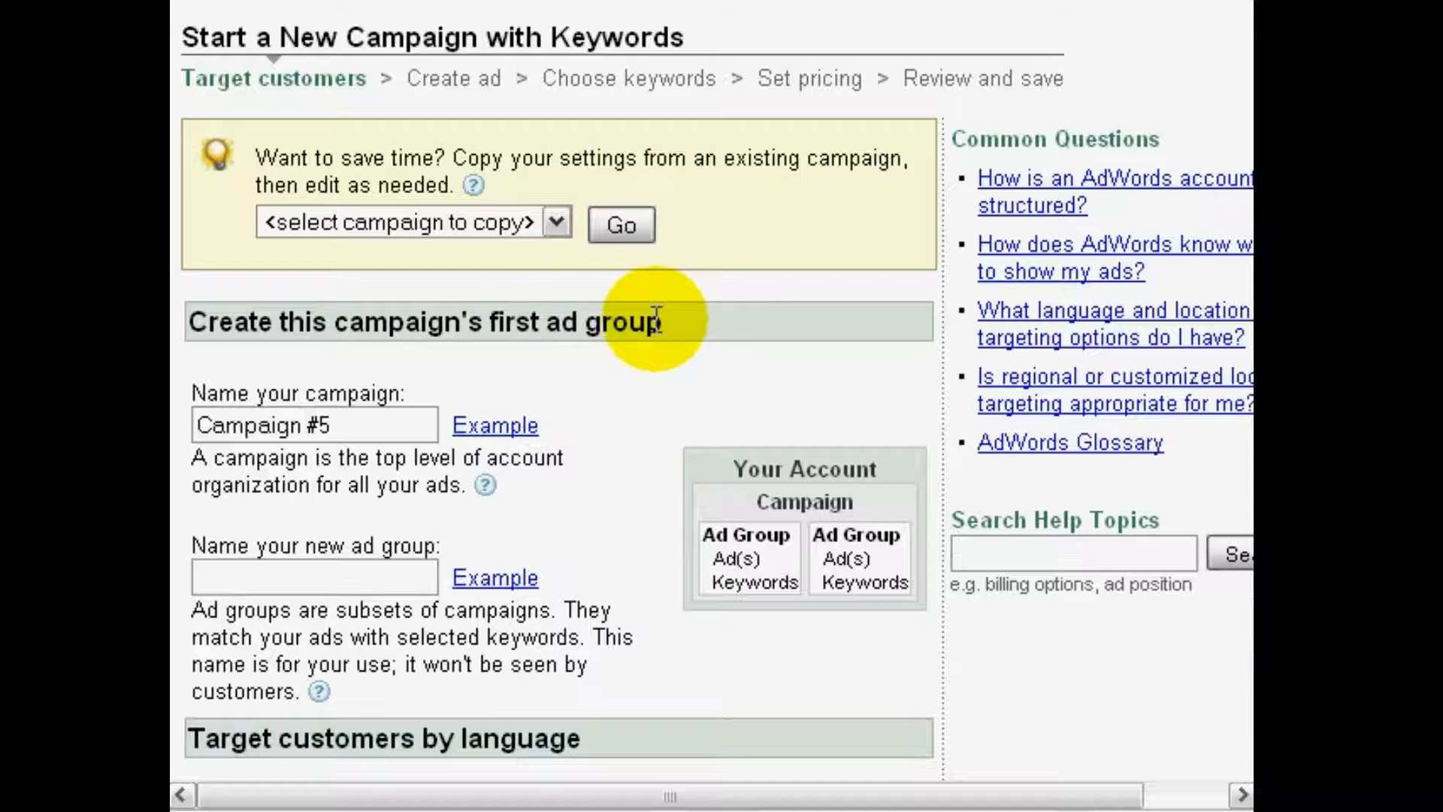
left_click(389, 433)
key("Home")
key("shift+End")
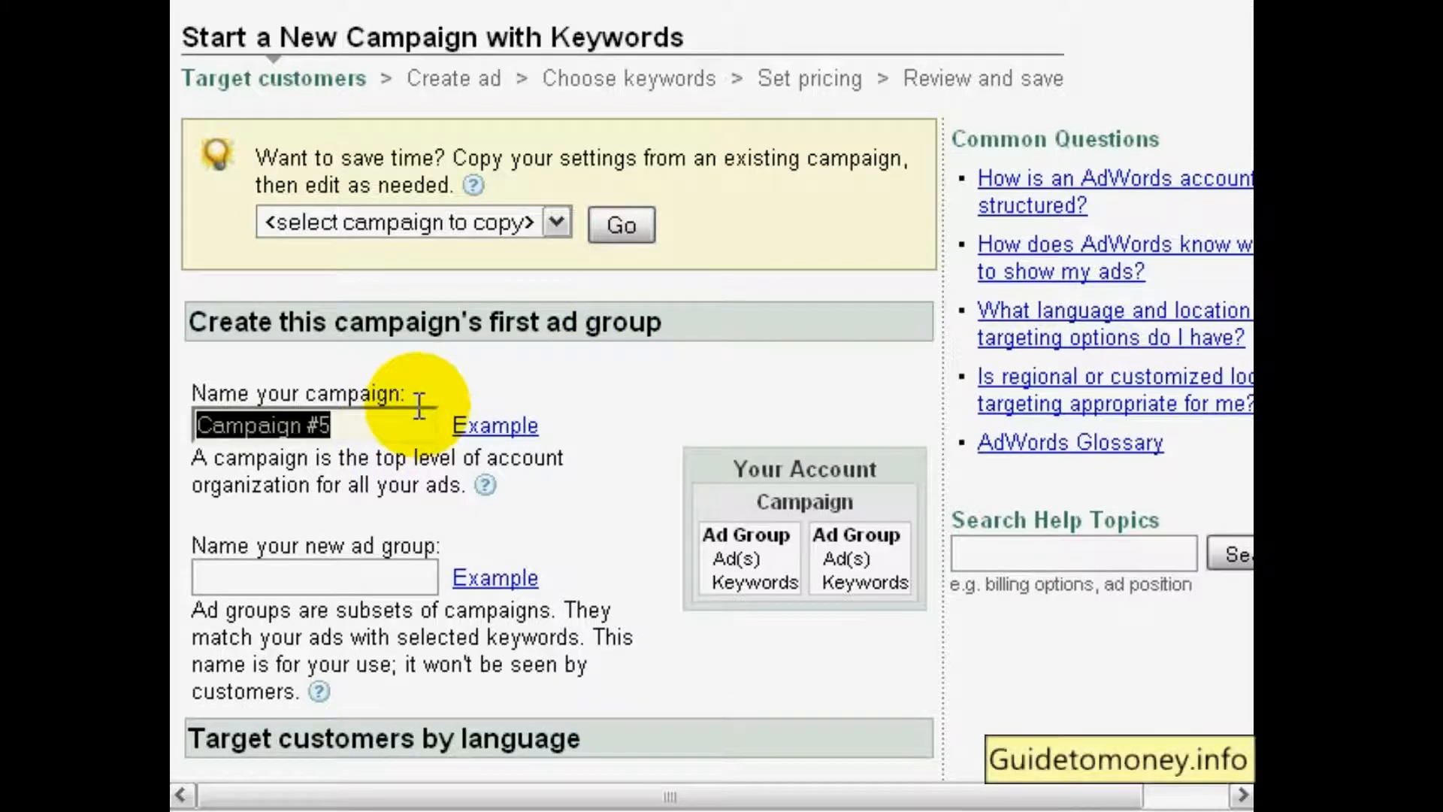
type("CB")
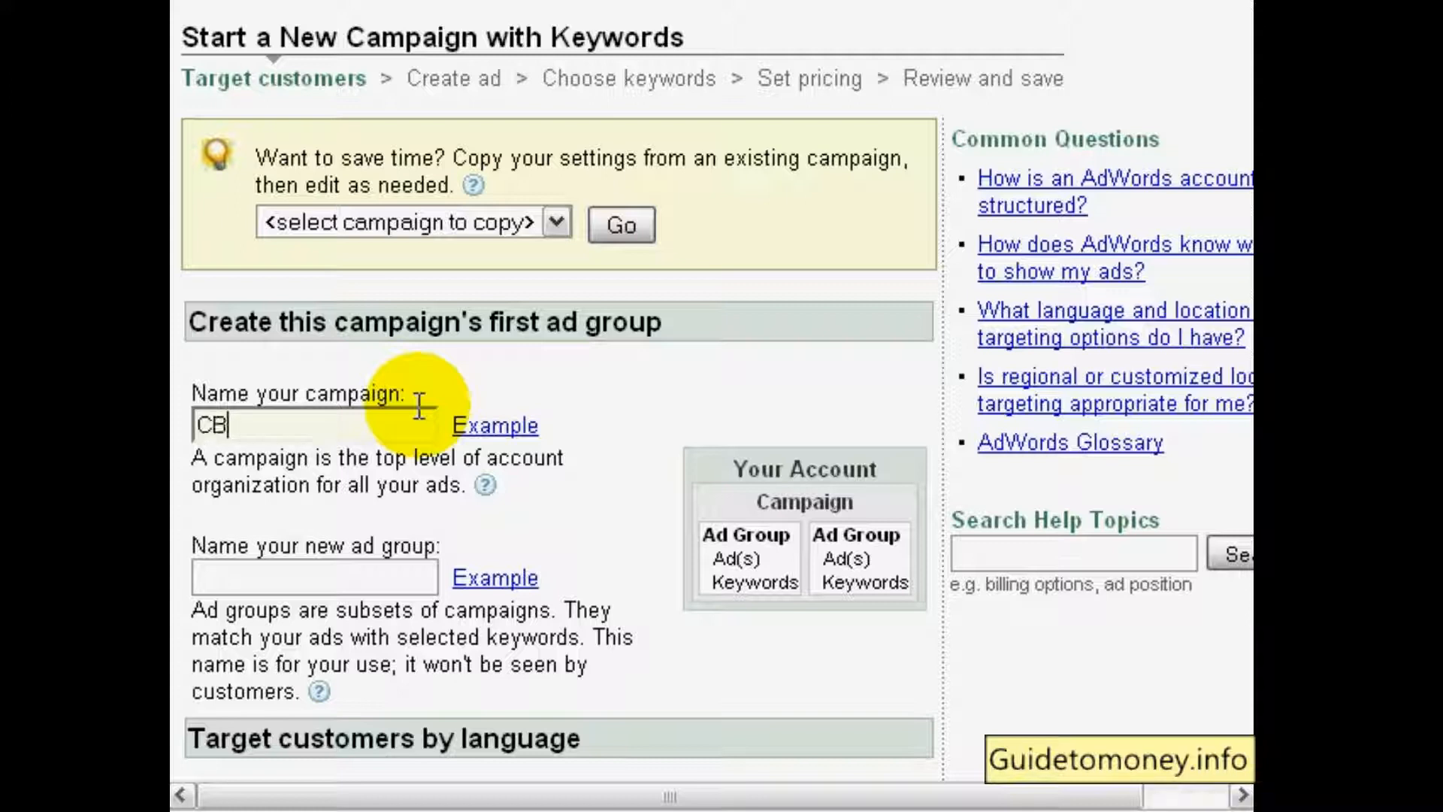
type("NicheBuilder ")
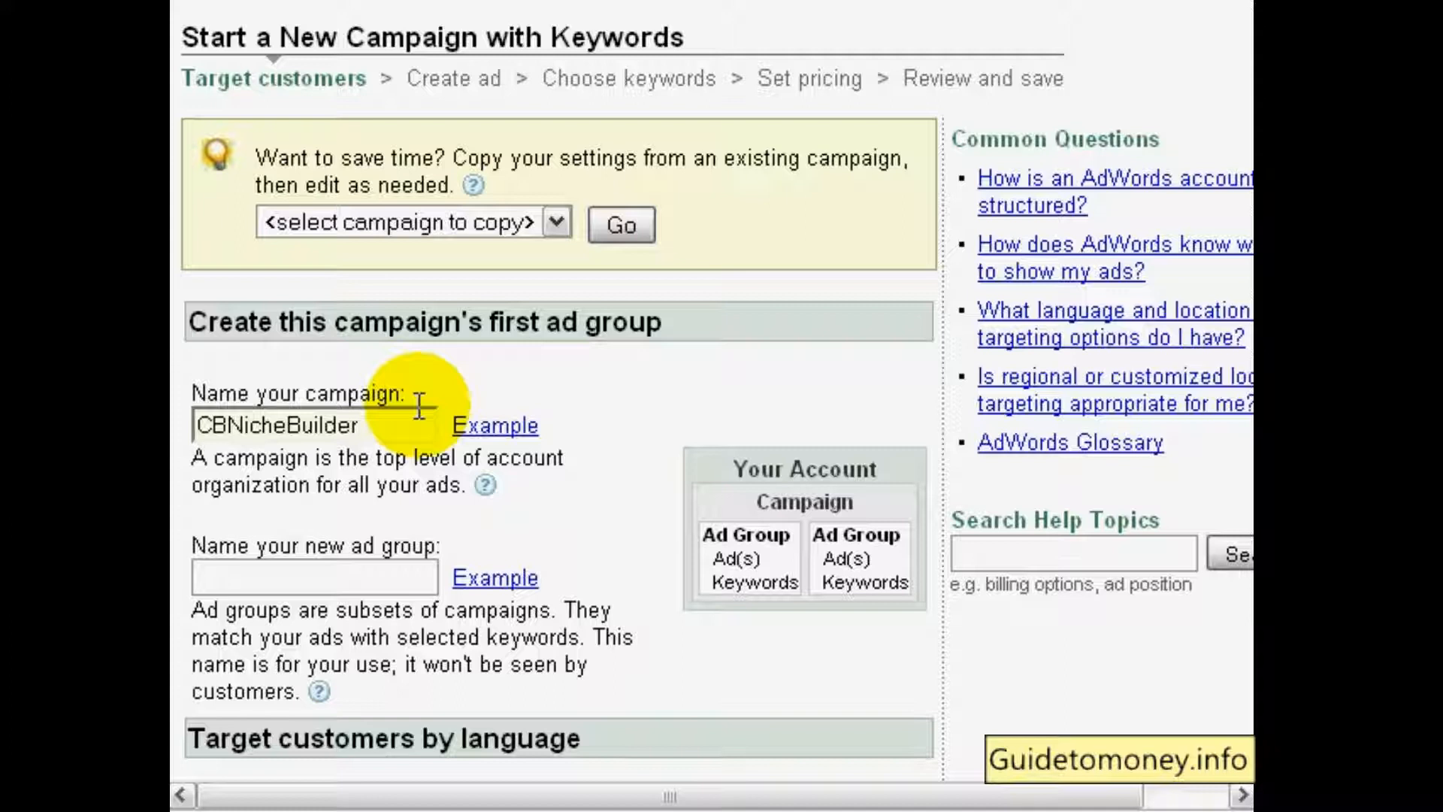
type("Software 1")
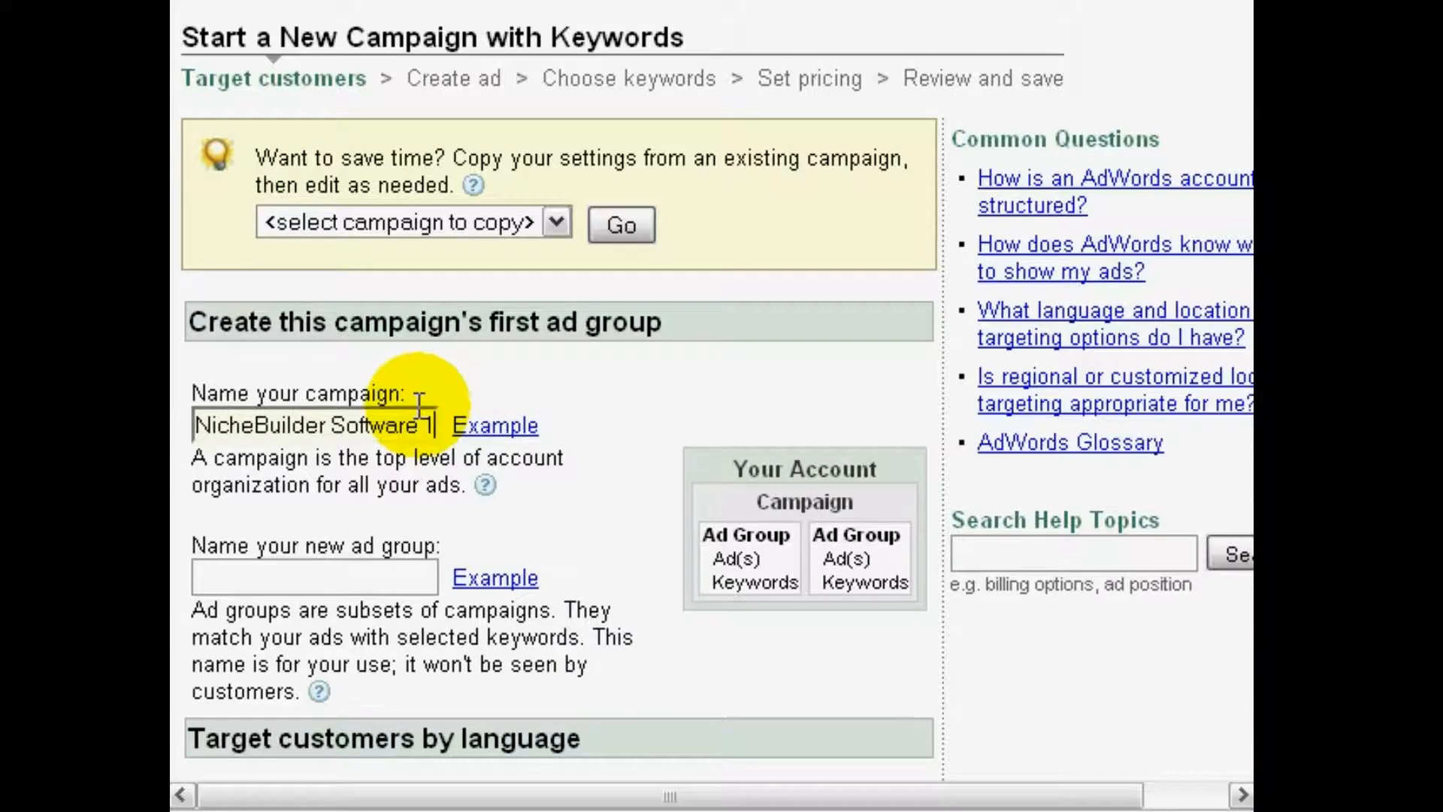
Name the campaign's first ad group "CBNB Test"
scroll(421, 394, "down", 3)
scroll(504, 249, "up", 2)
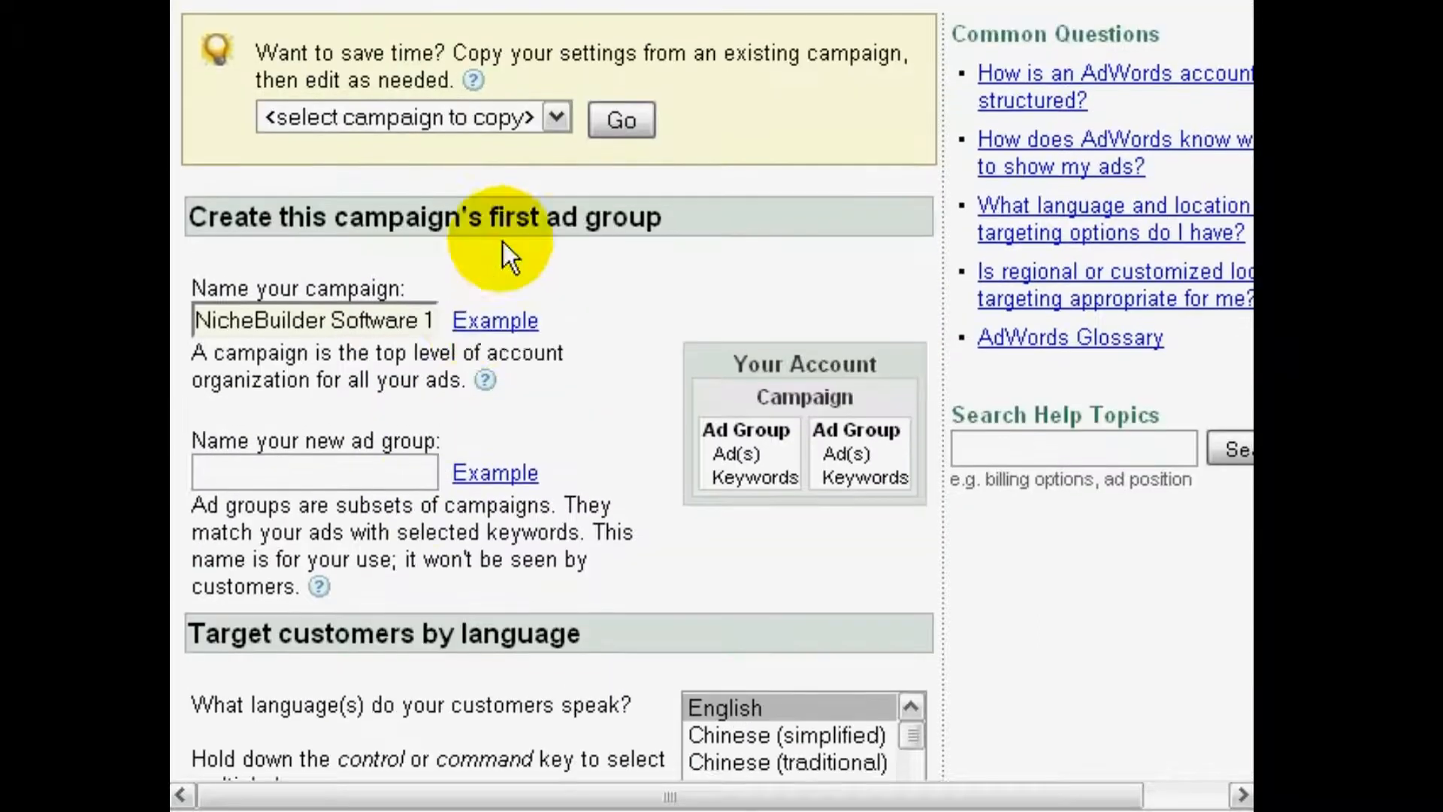
left_click(383, 485)
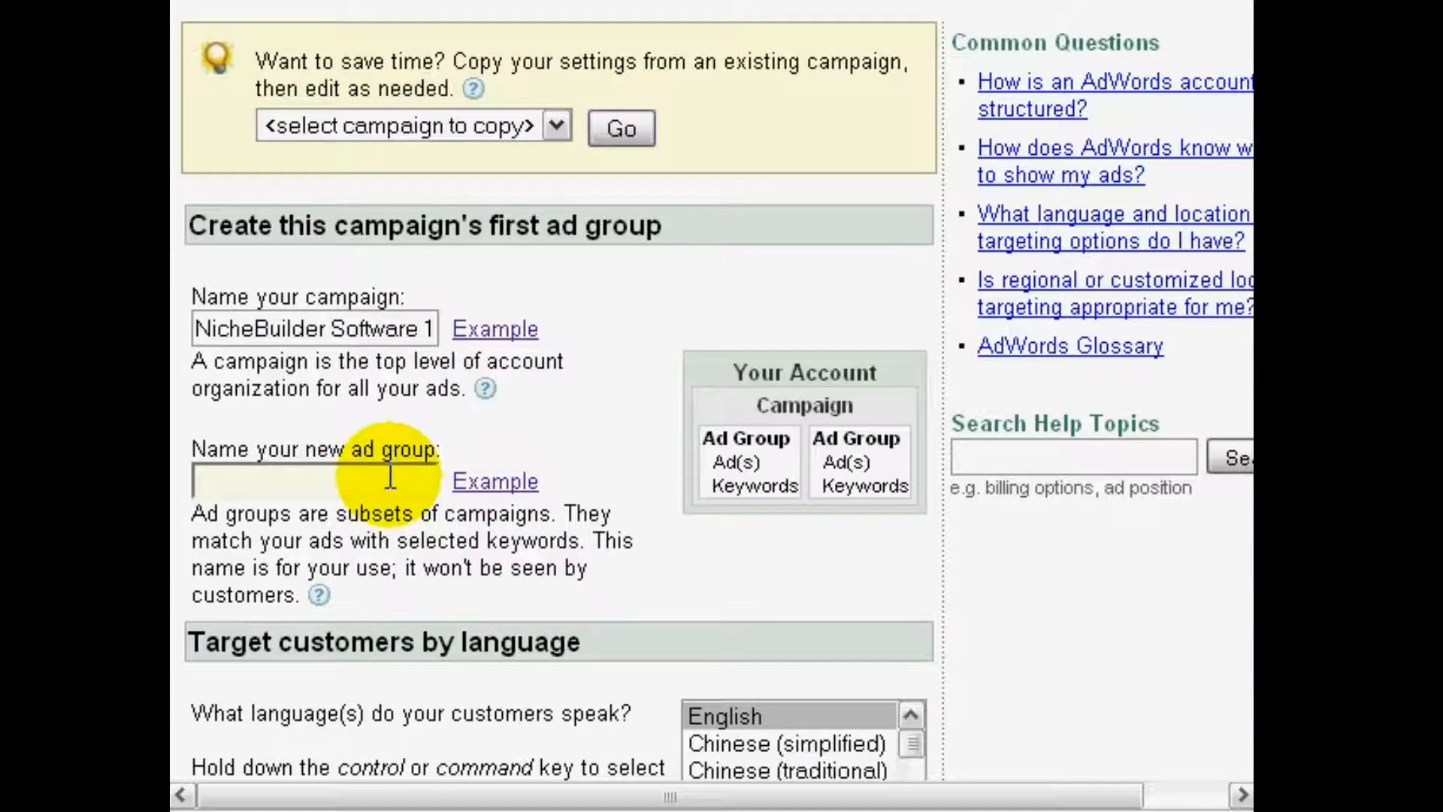
type("CBNB Test")
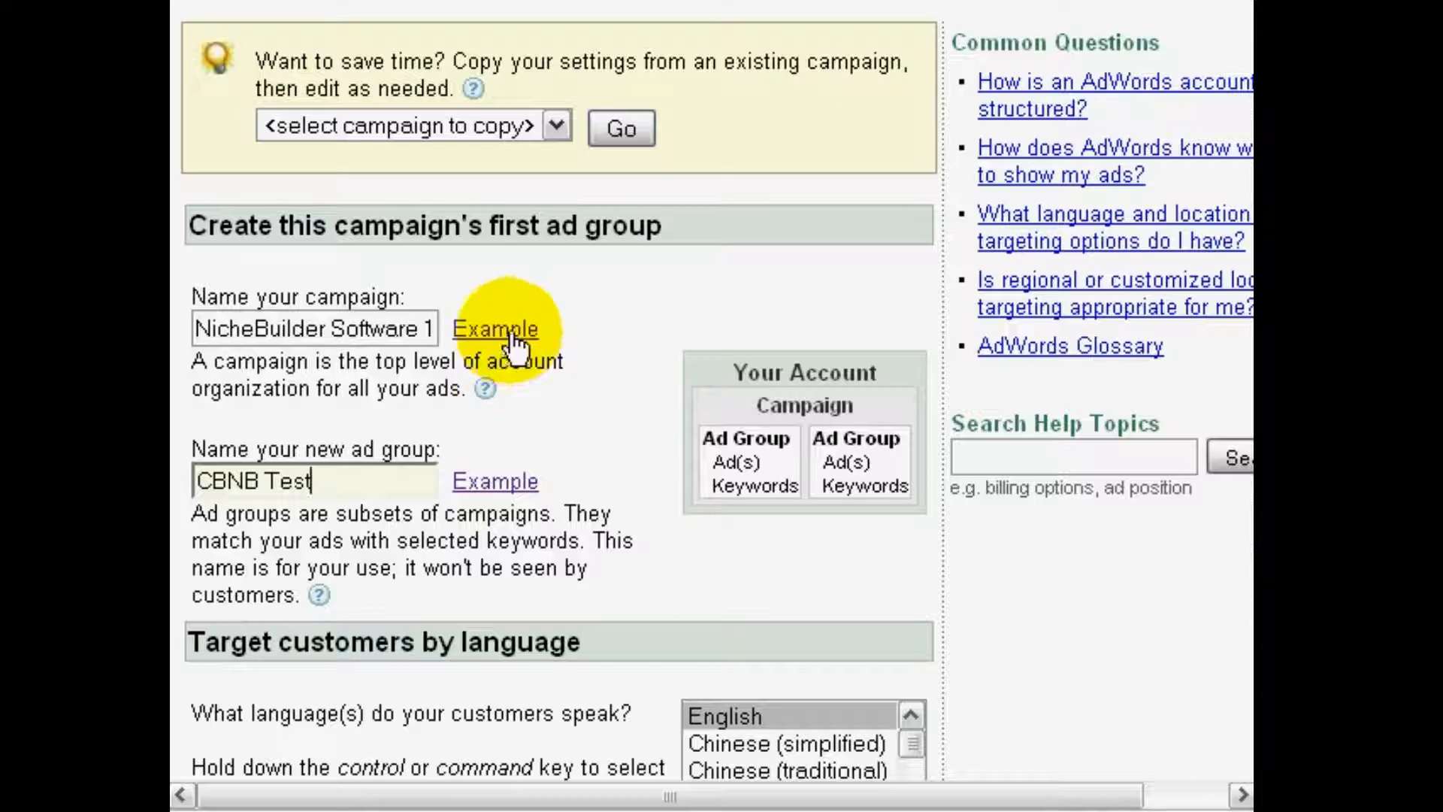
left_click(487, 389)
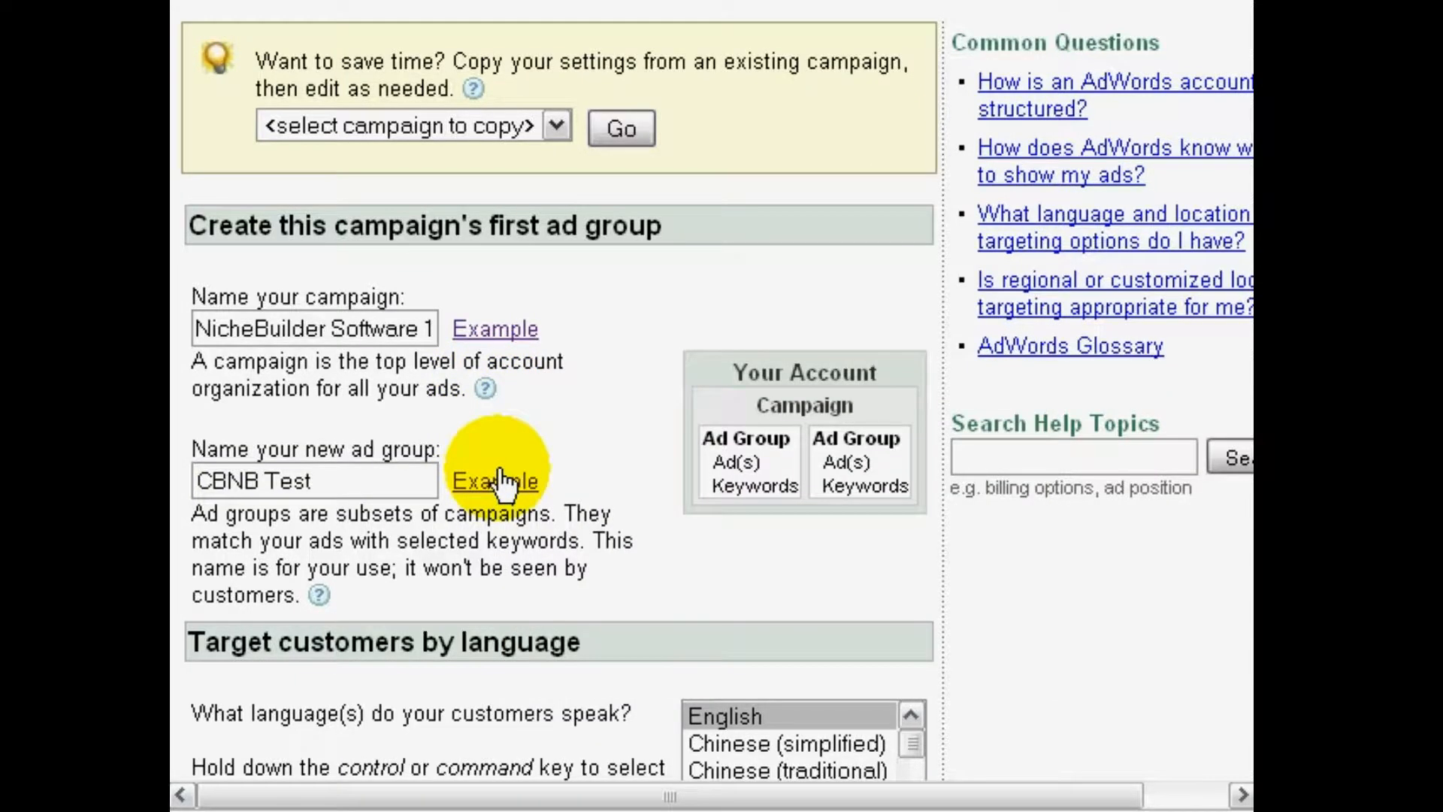
Change the location targeting by finding United Kingdom and adding the country to the selected locations
scroll(498, 464, "down", 3)
scroll(498, 463, "down", 3)
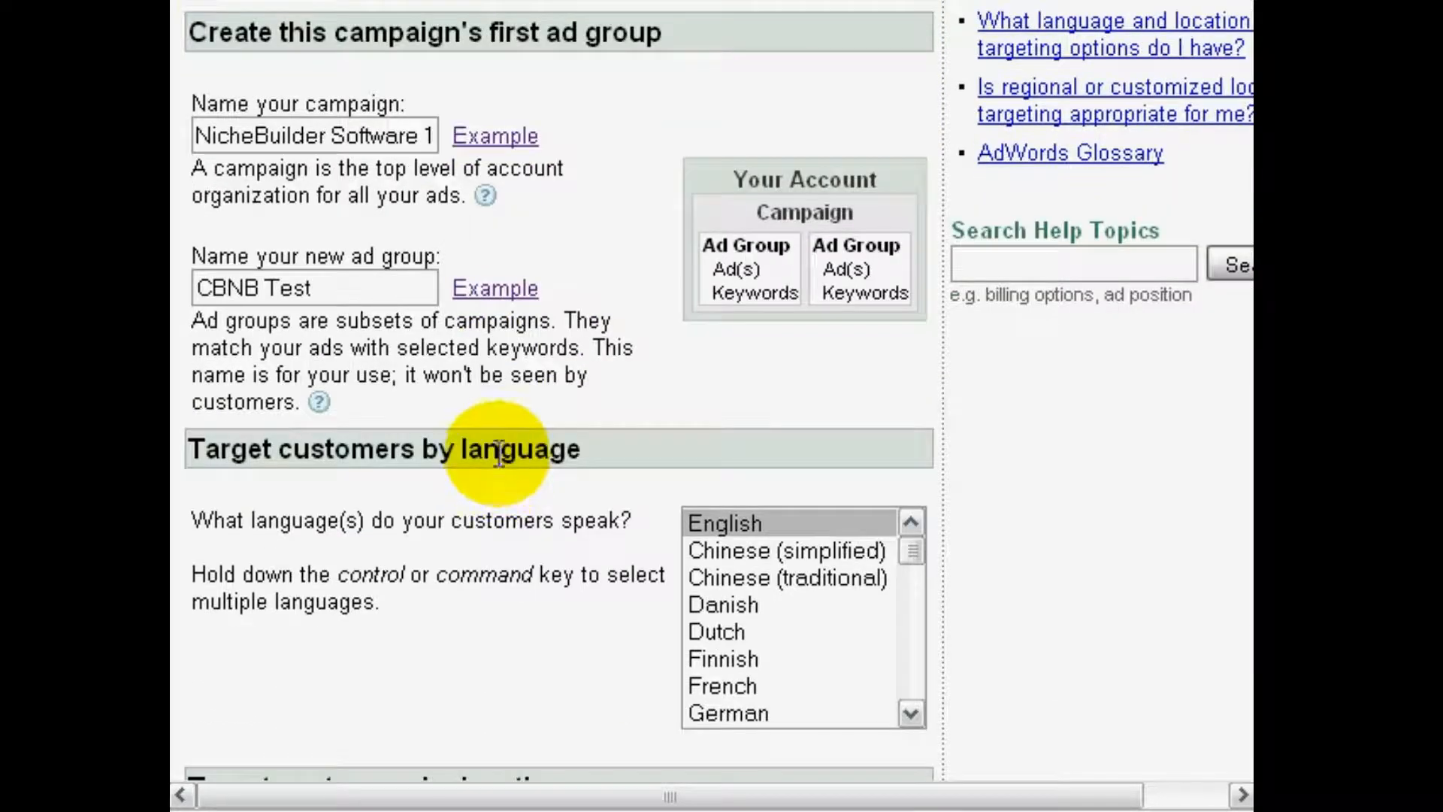
scroll(502, 451, "down", 3)
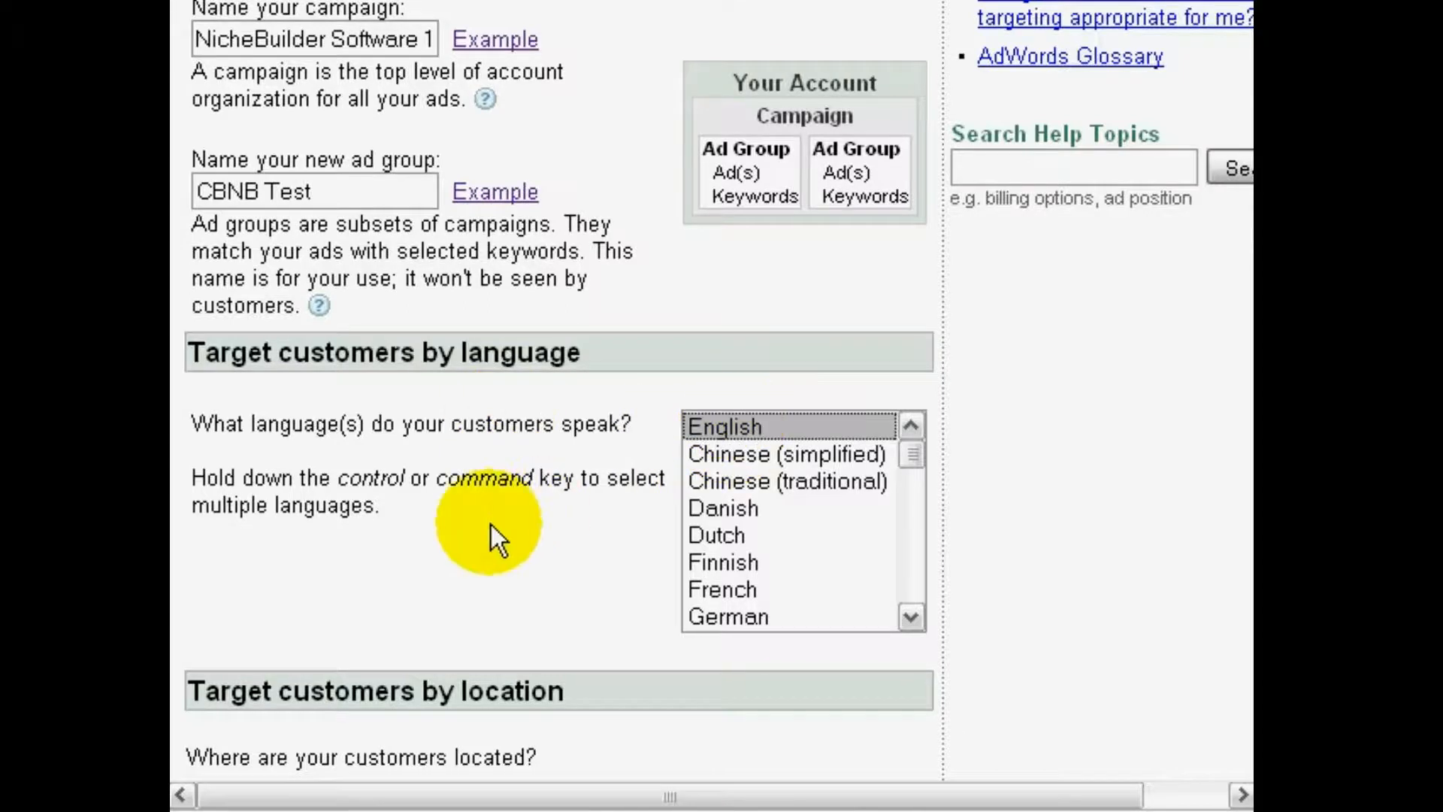
scroll(490, 521, "down", 9)
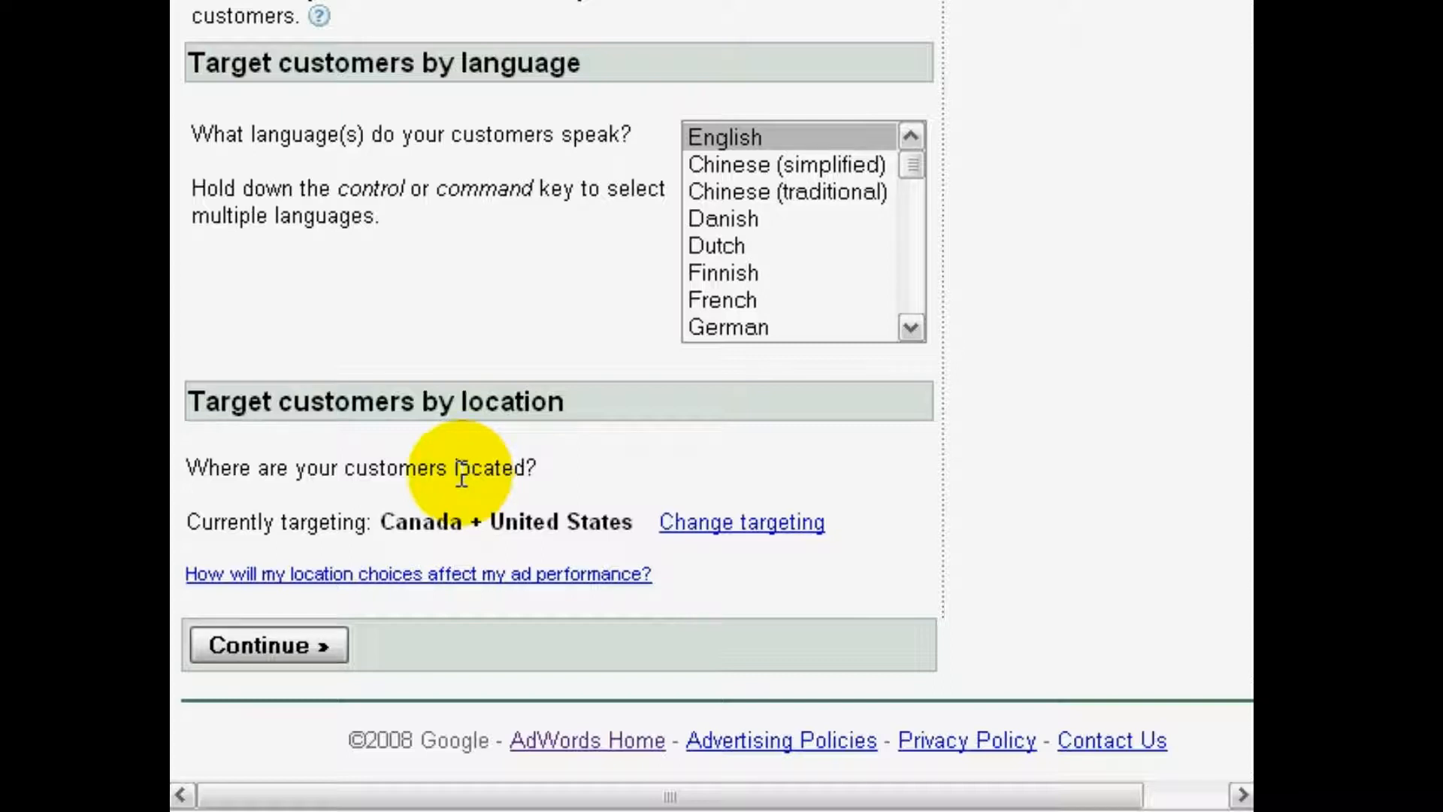
scroll(461, 475, "up", 1)
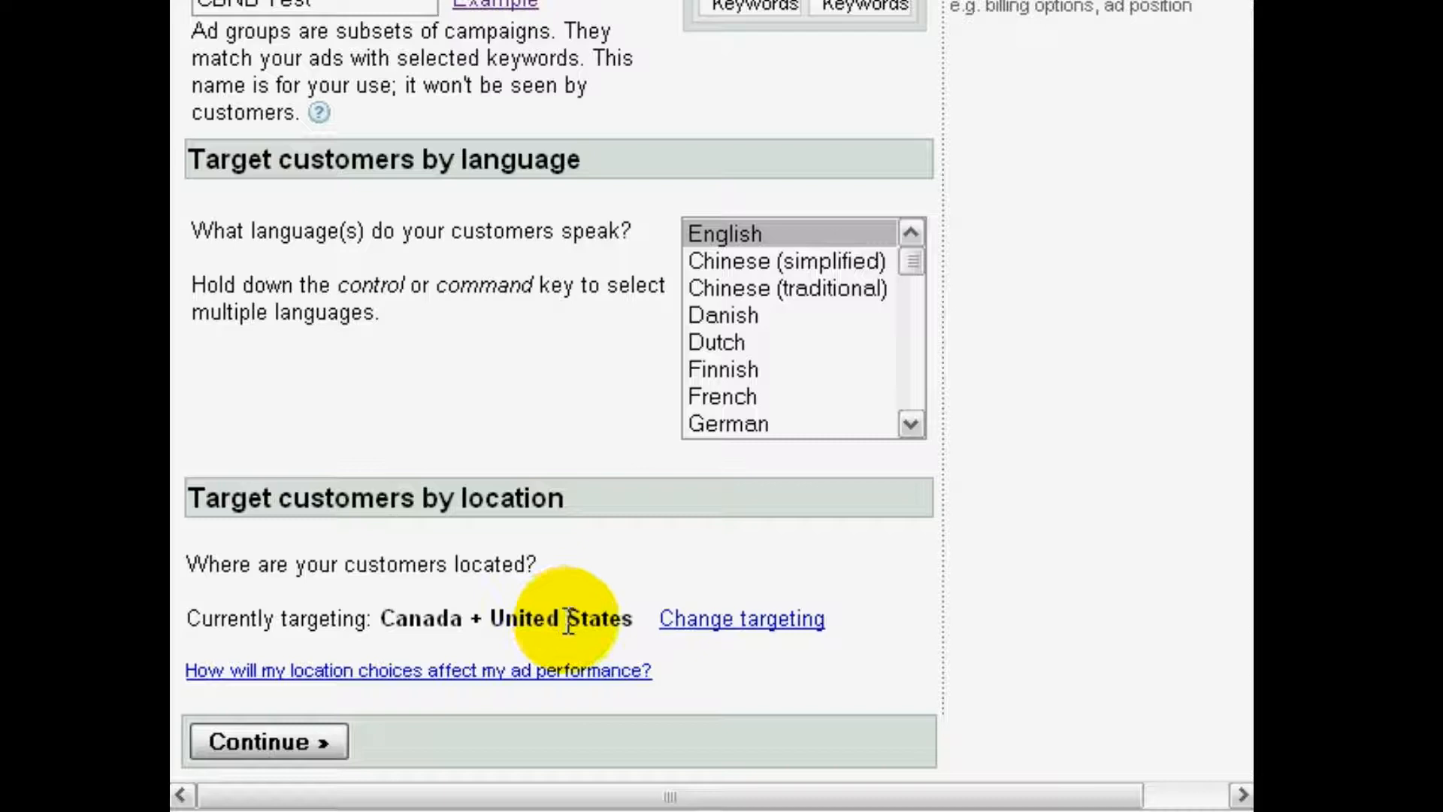
left_click(682, 621)
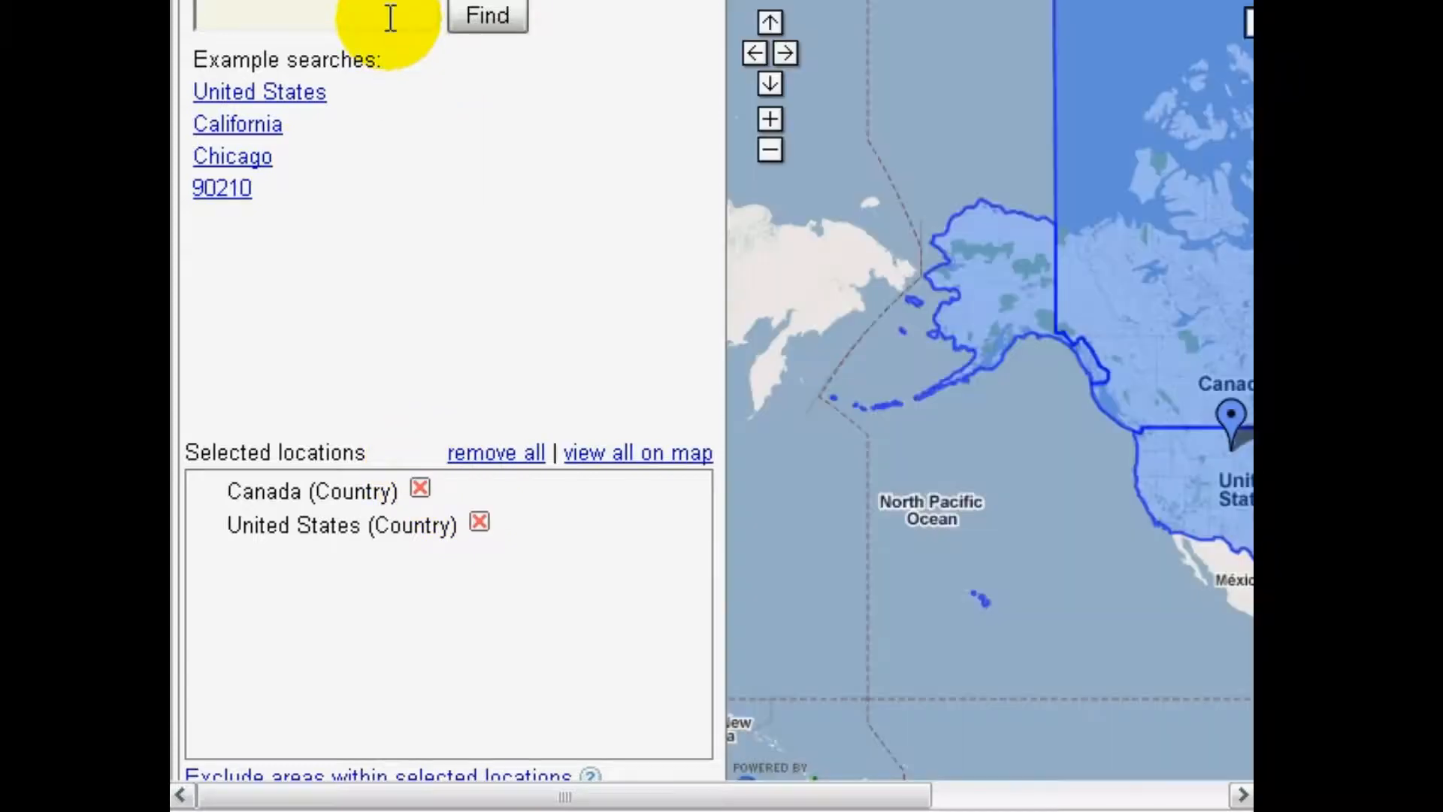
type("United Kingdom")
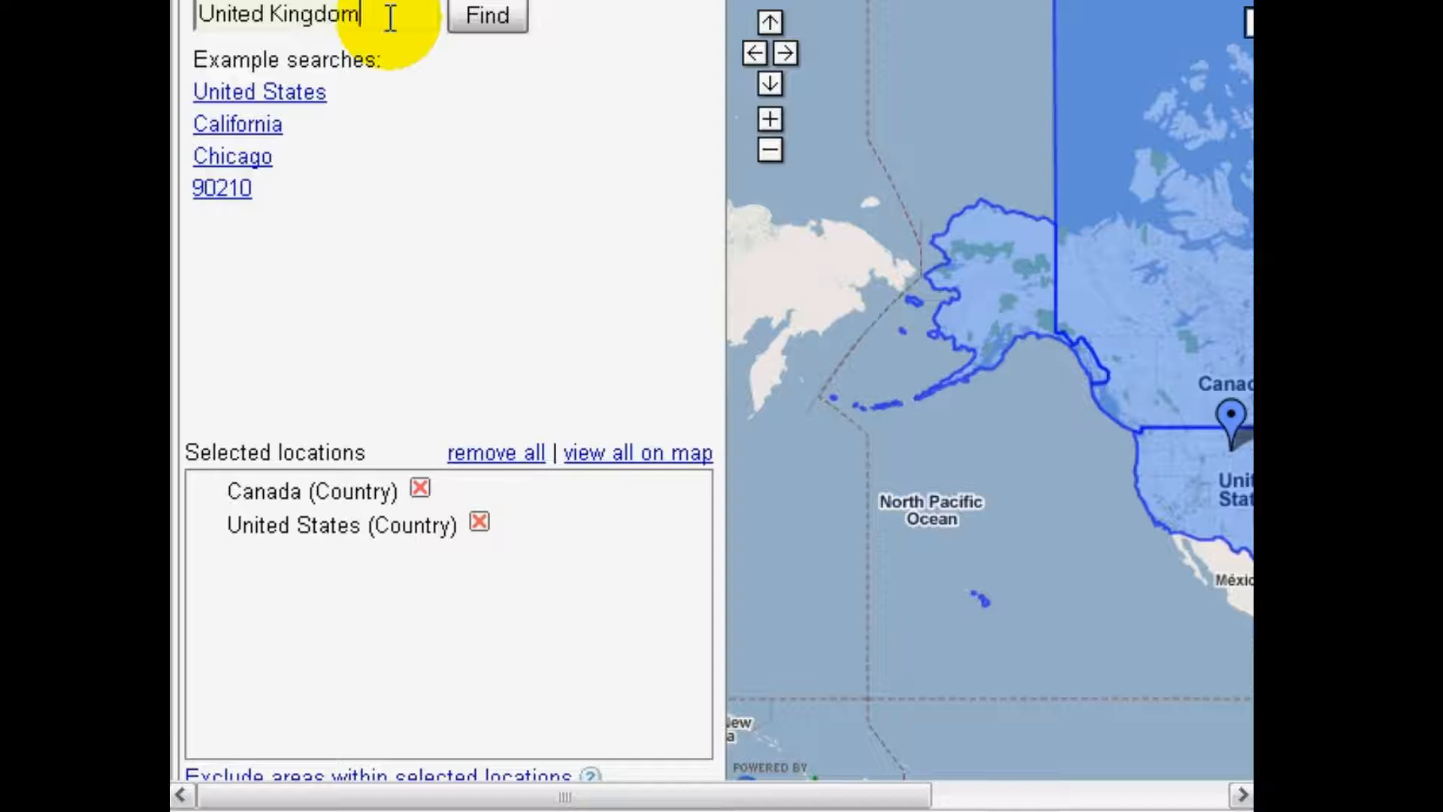
left_click(486, 16)
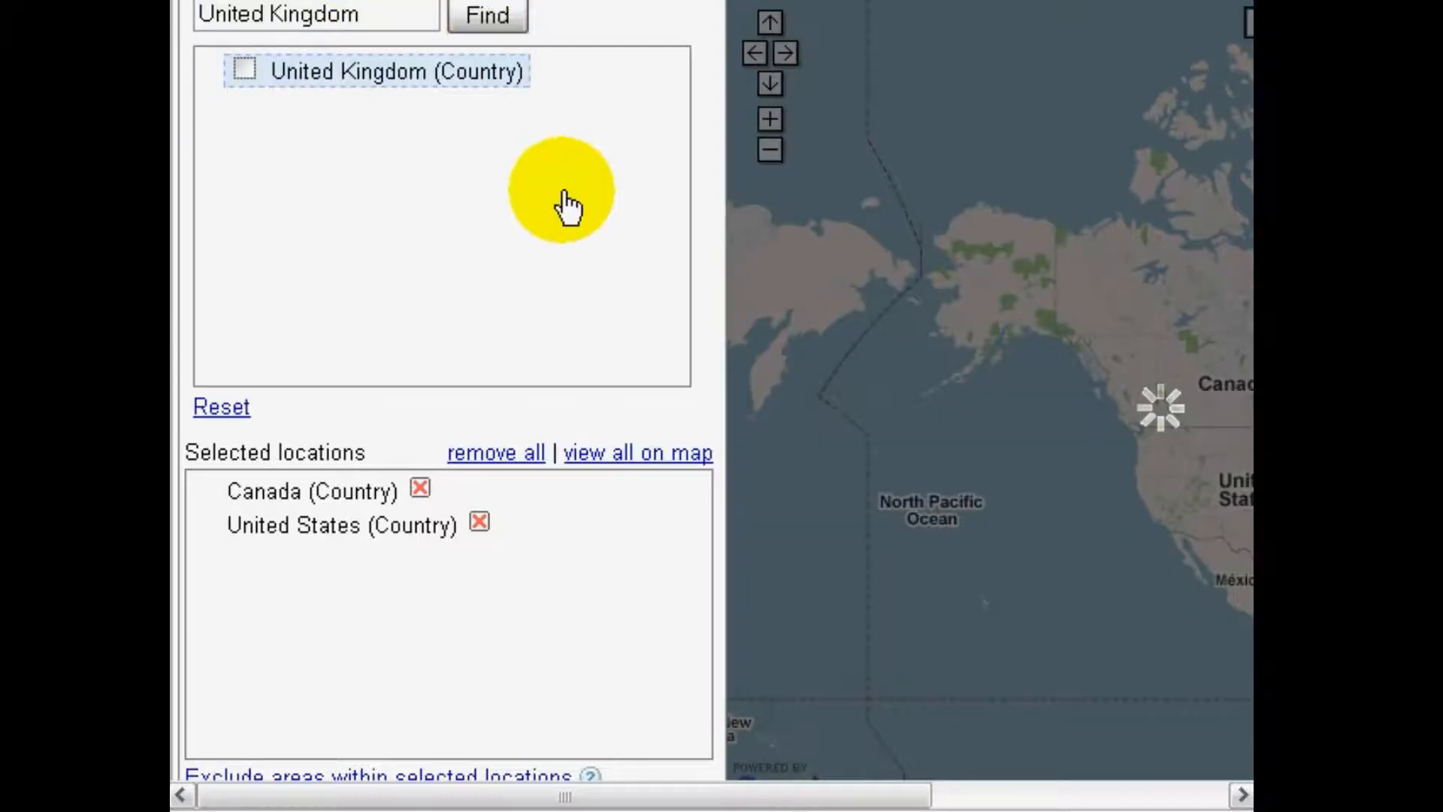
left_click(242, 71)
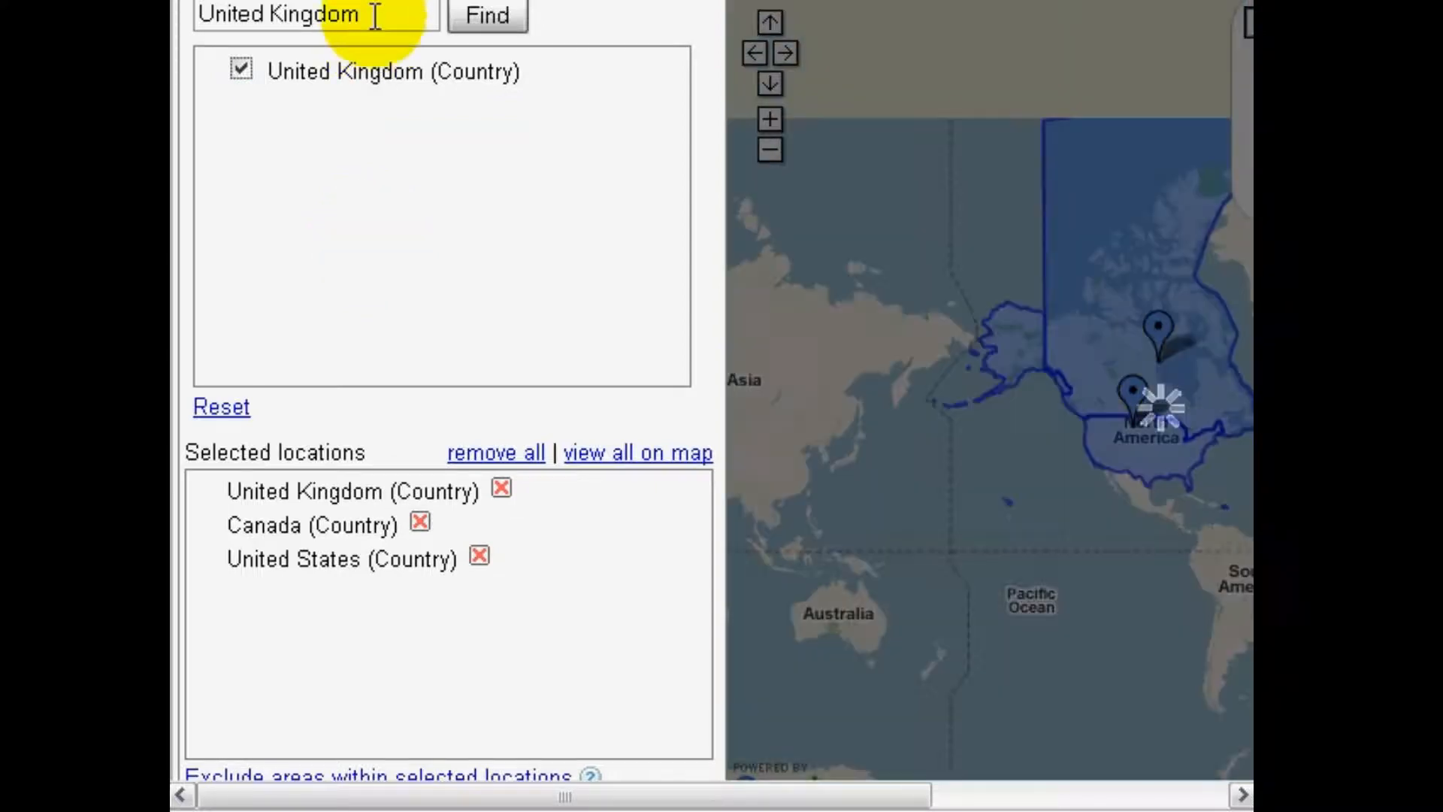
Find Australia and add the country to the selected target locations
left_click_drag(374, 15, 194, 15)
type("Australia")
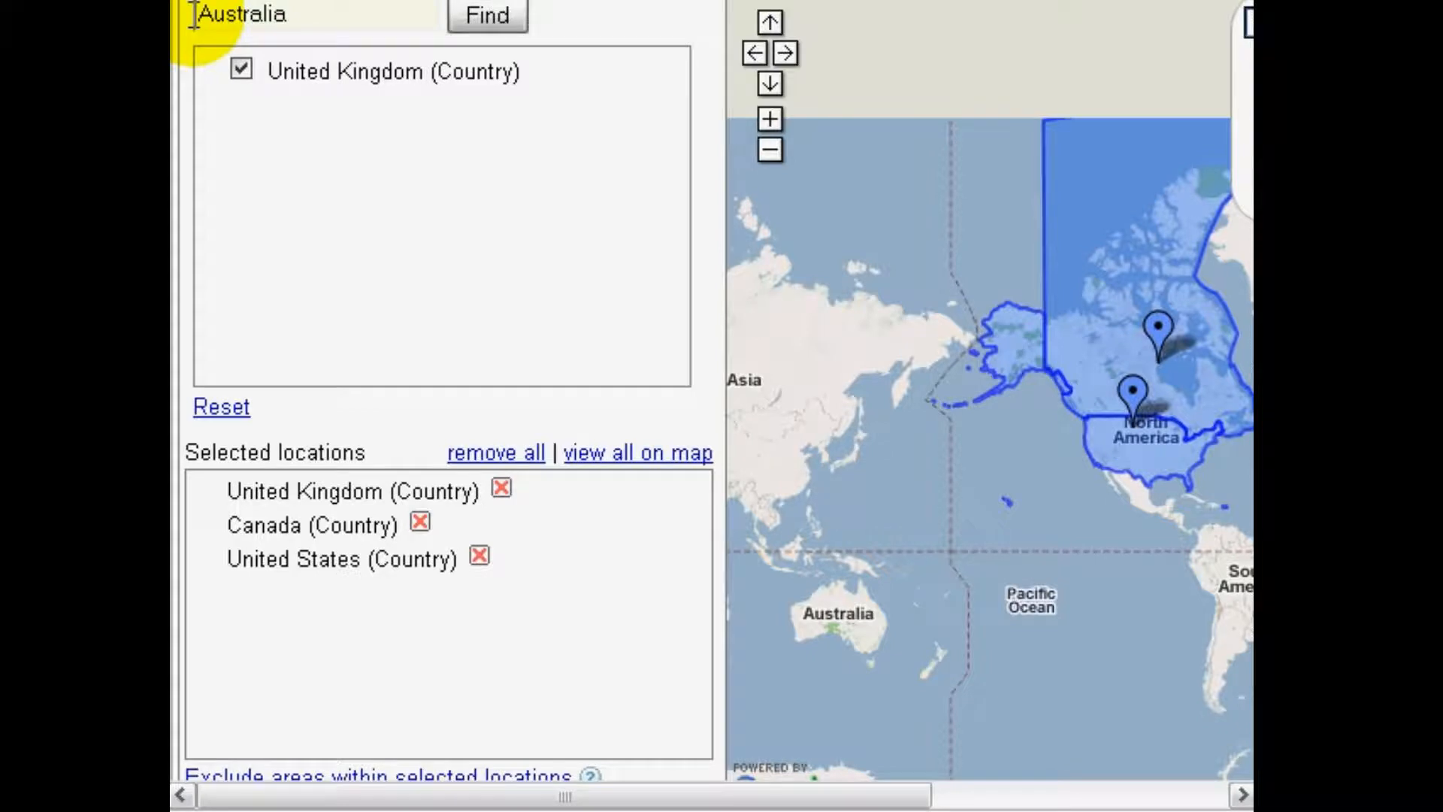
left_click(498, 20)
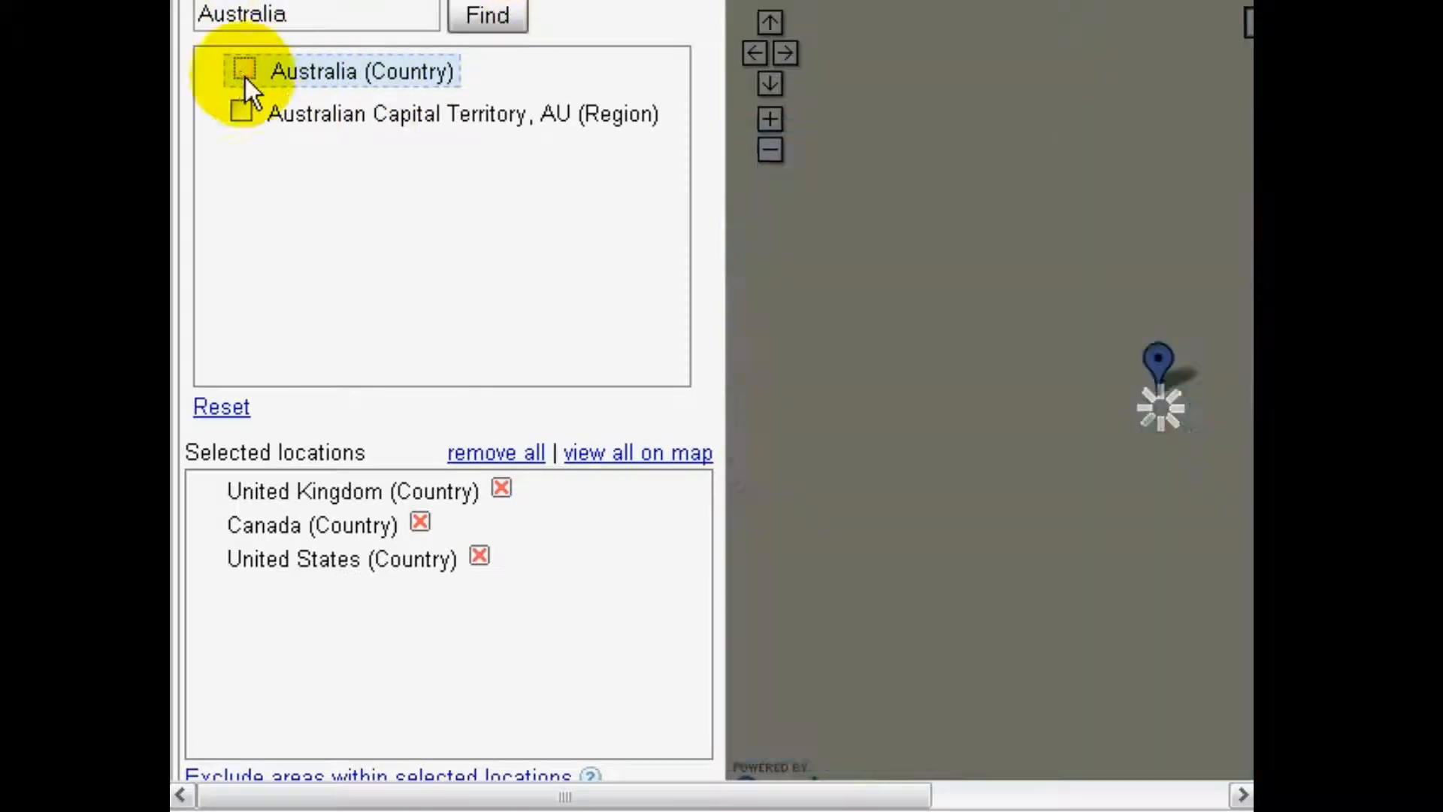
left_click(245, 70)
left_click(313, 15)
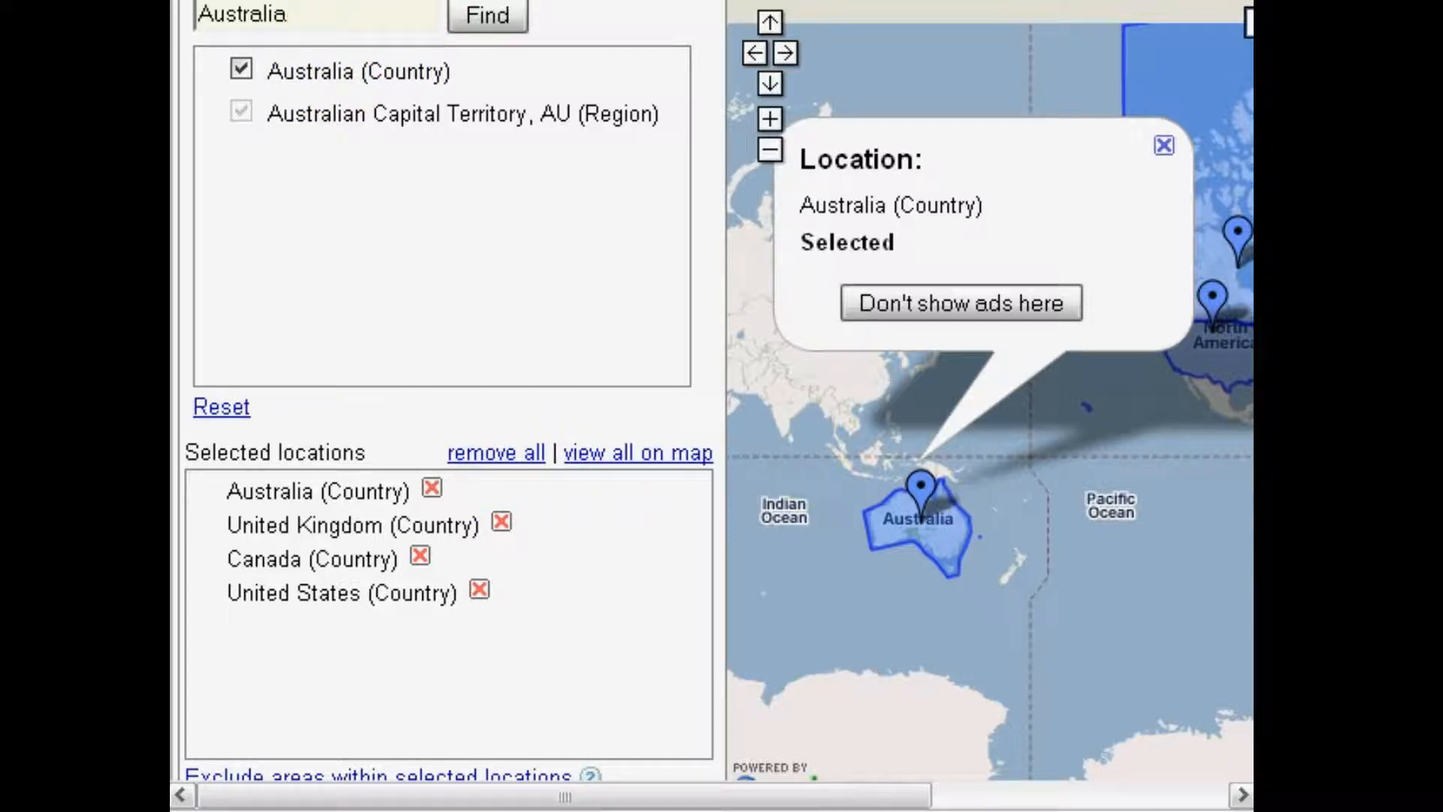
Apply the selected target locations and continue to the campaign's text ad creation form
scroll(516, 428, "down", 5)
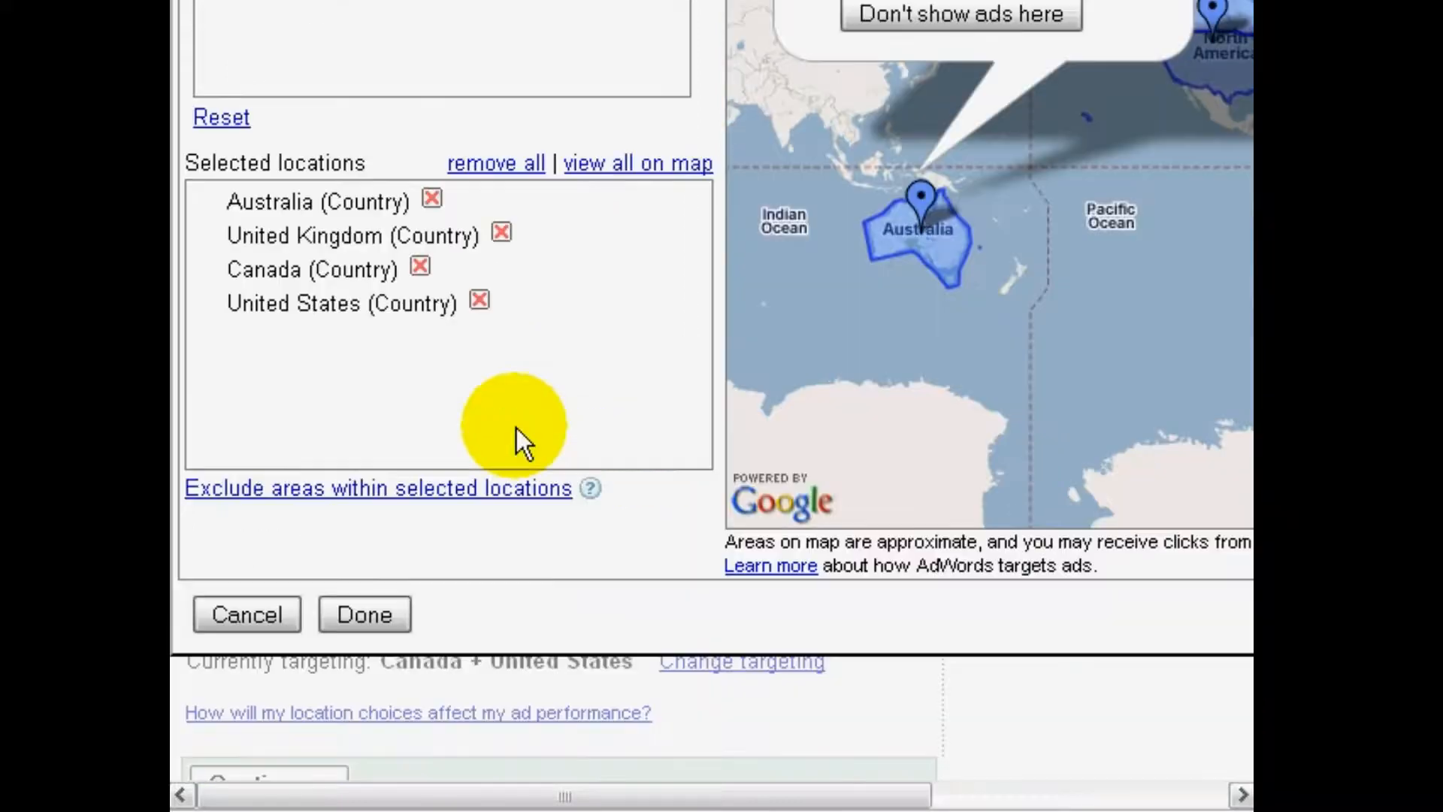
left_click(393, 520)
left_click(445, 530)
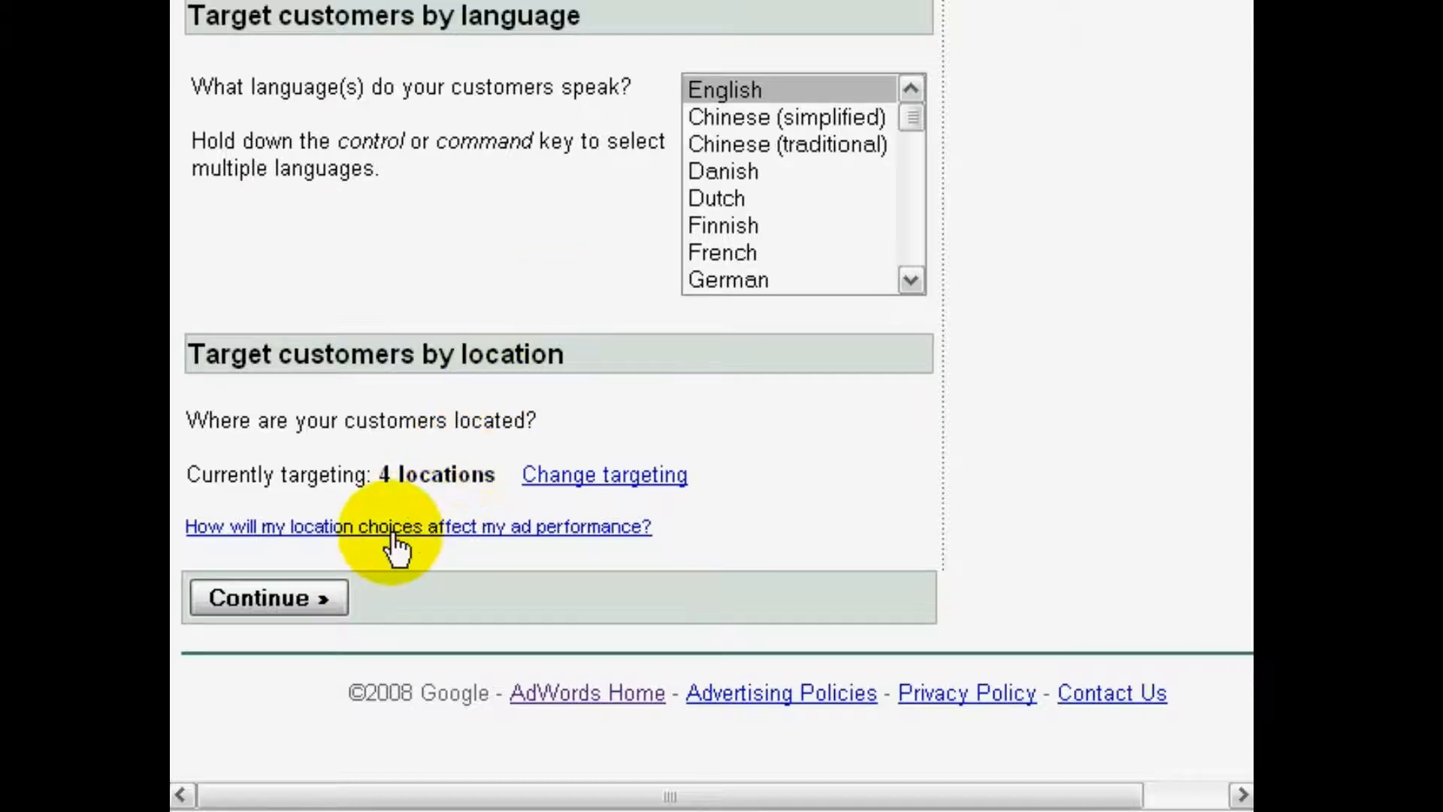
left_click(310, 595)
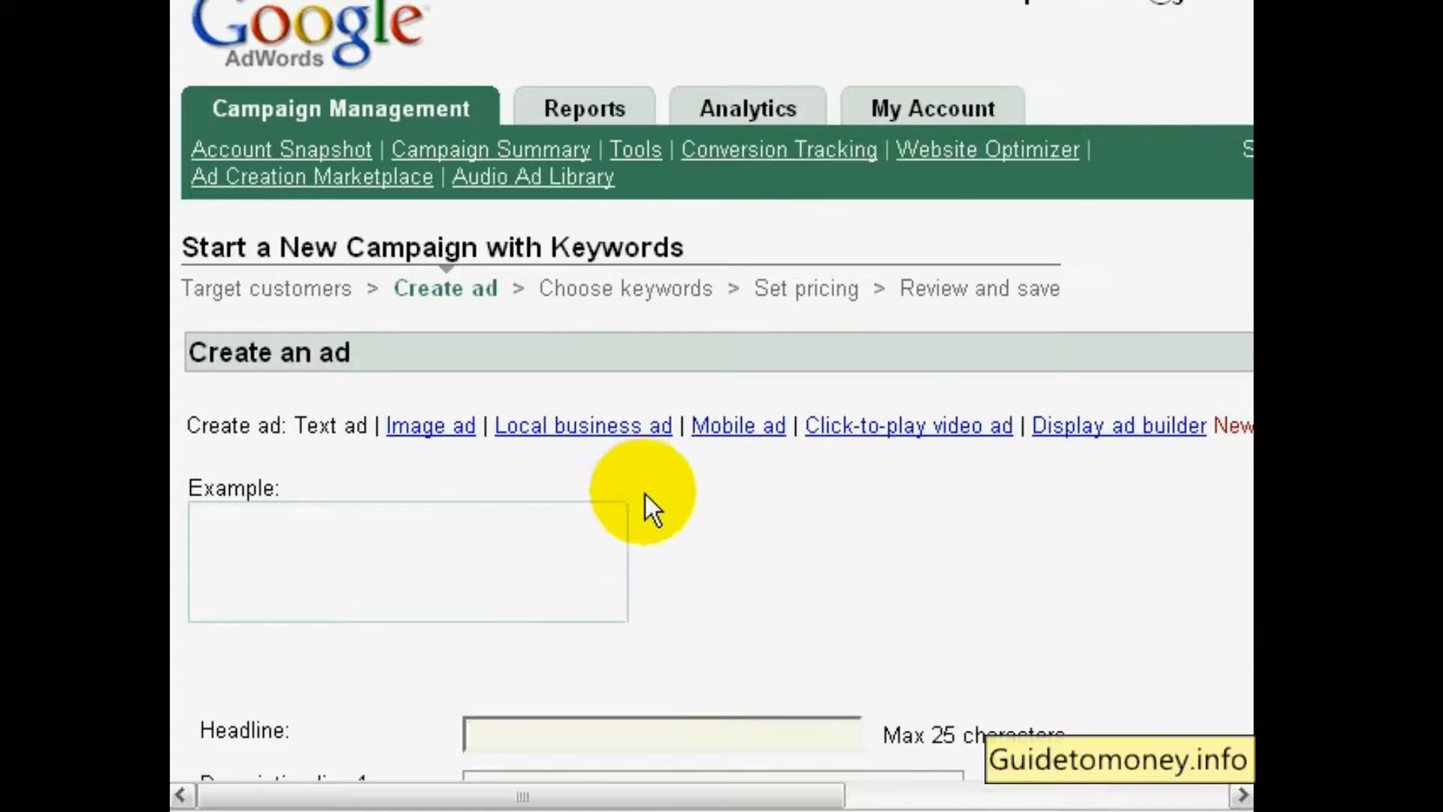
scroll(692, 502, "down", 3)
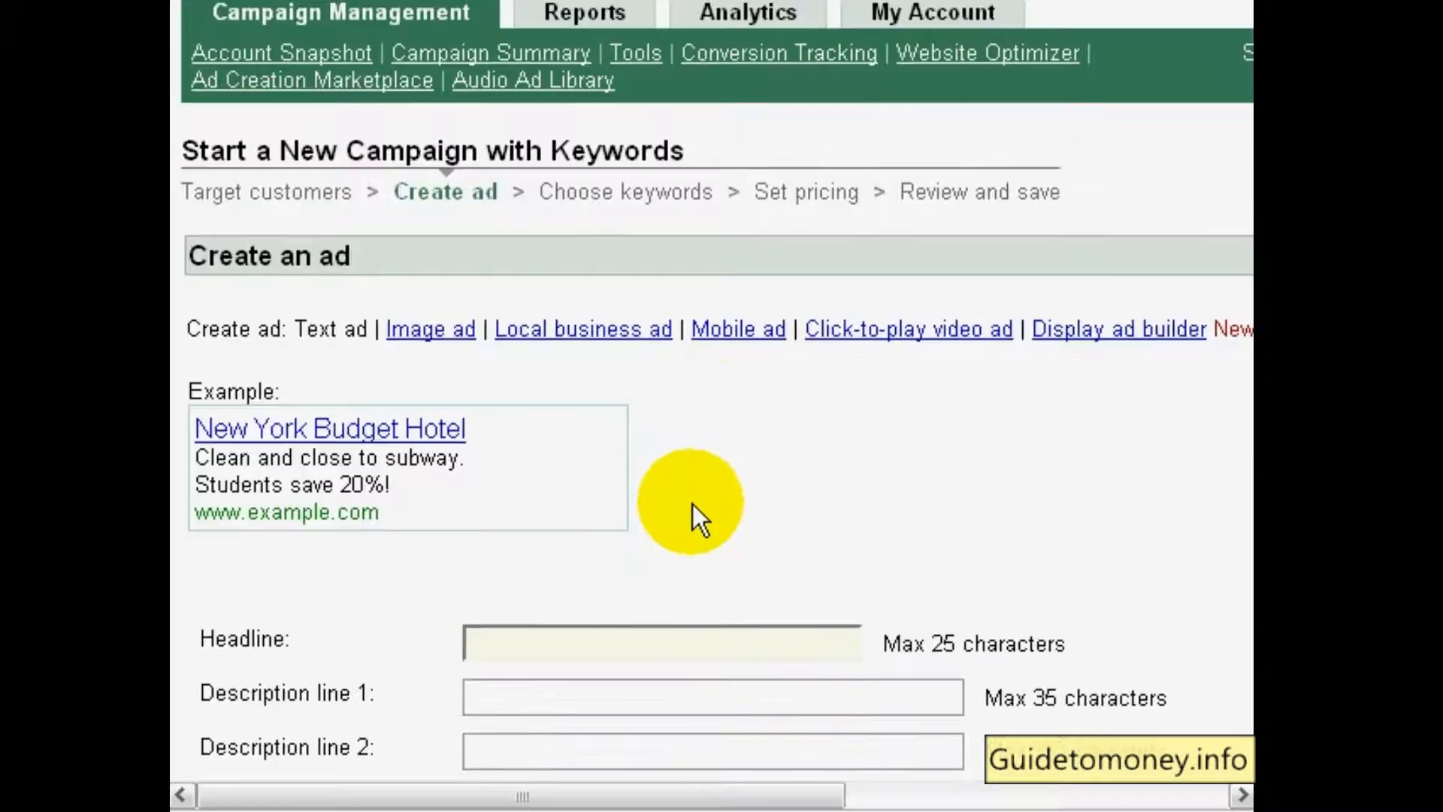
Draft "Clickbank Software Websit" as the ad's headline, and move that text into description line 1
scroll(693, 504, "down", 5)
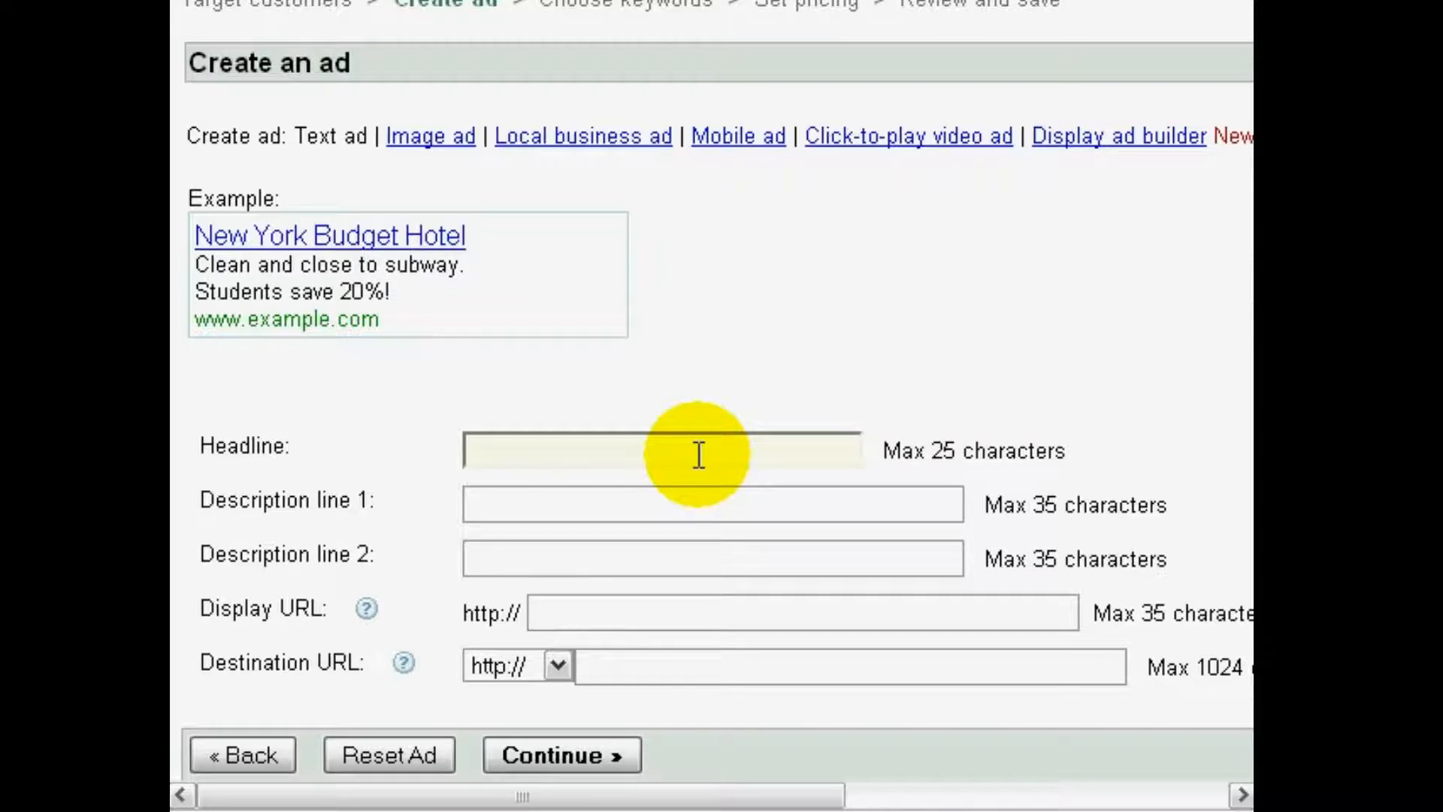
type("Clickbank")
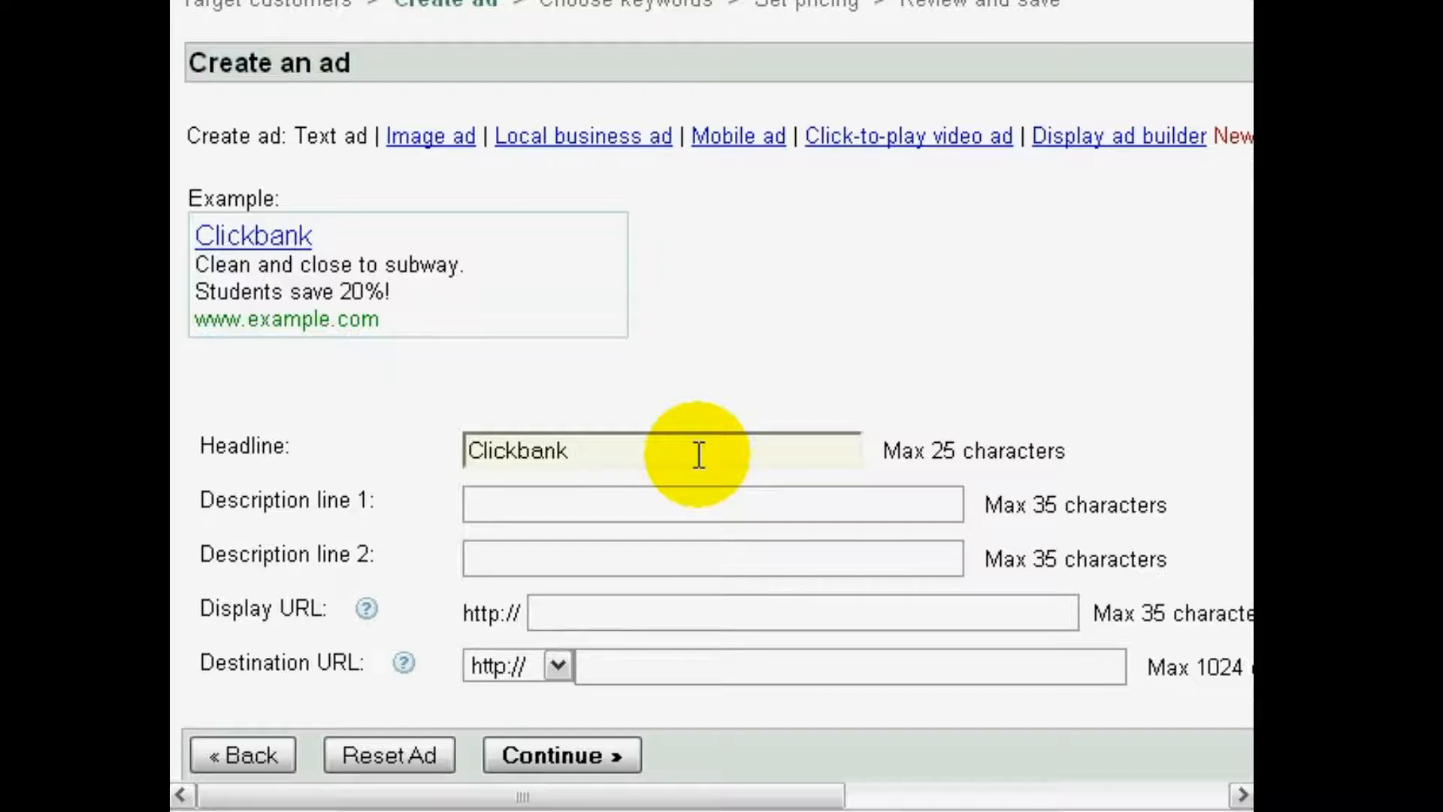
type("Software")
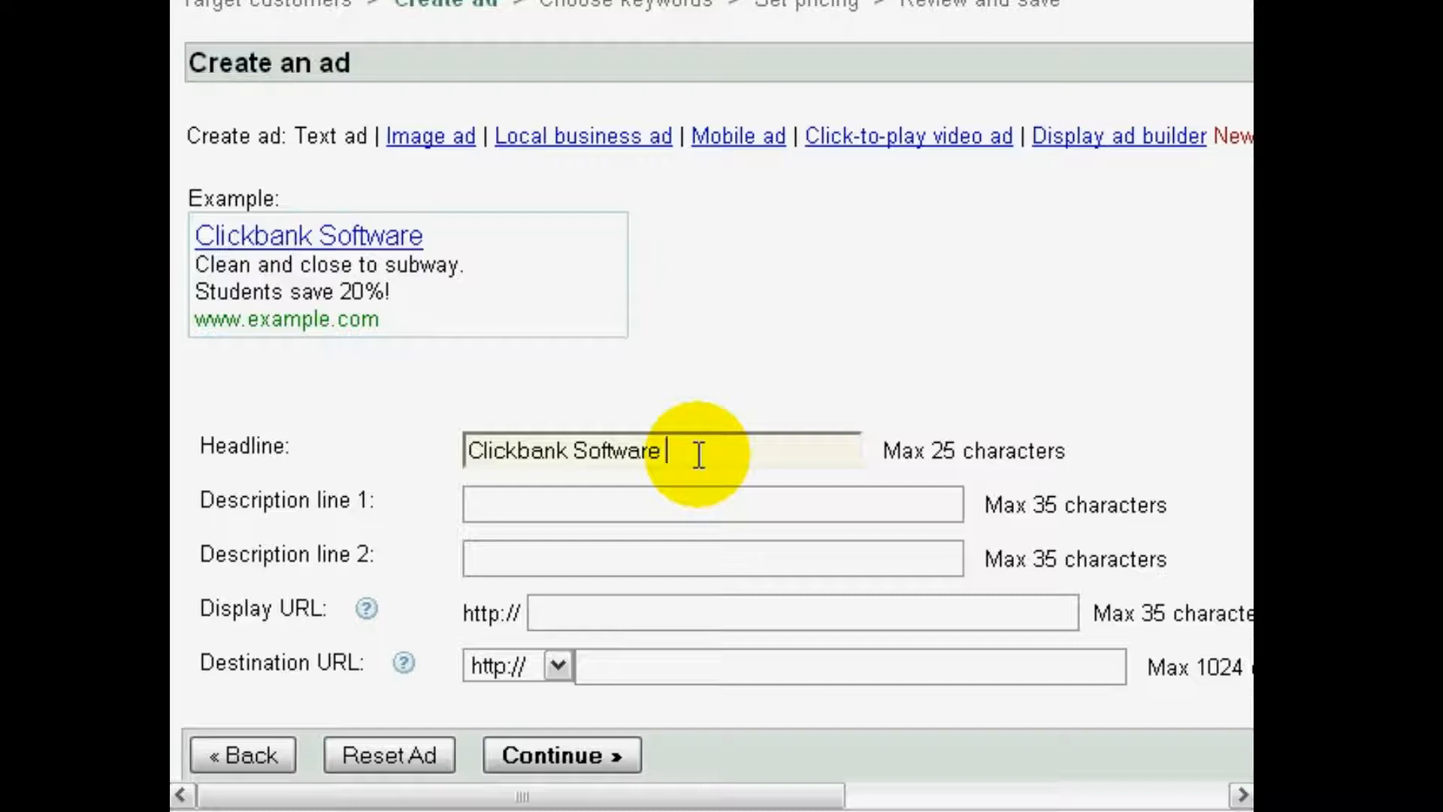
type("Websit")
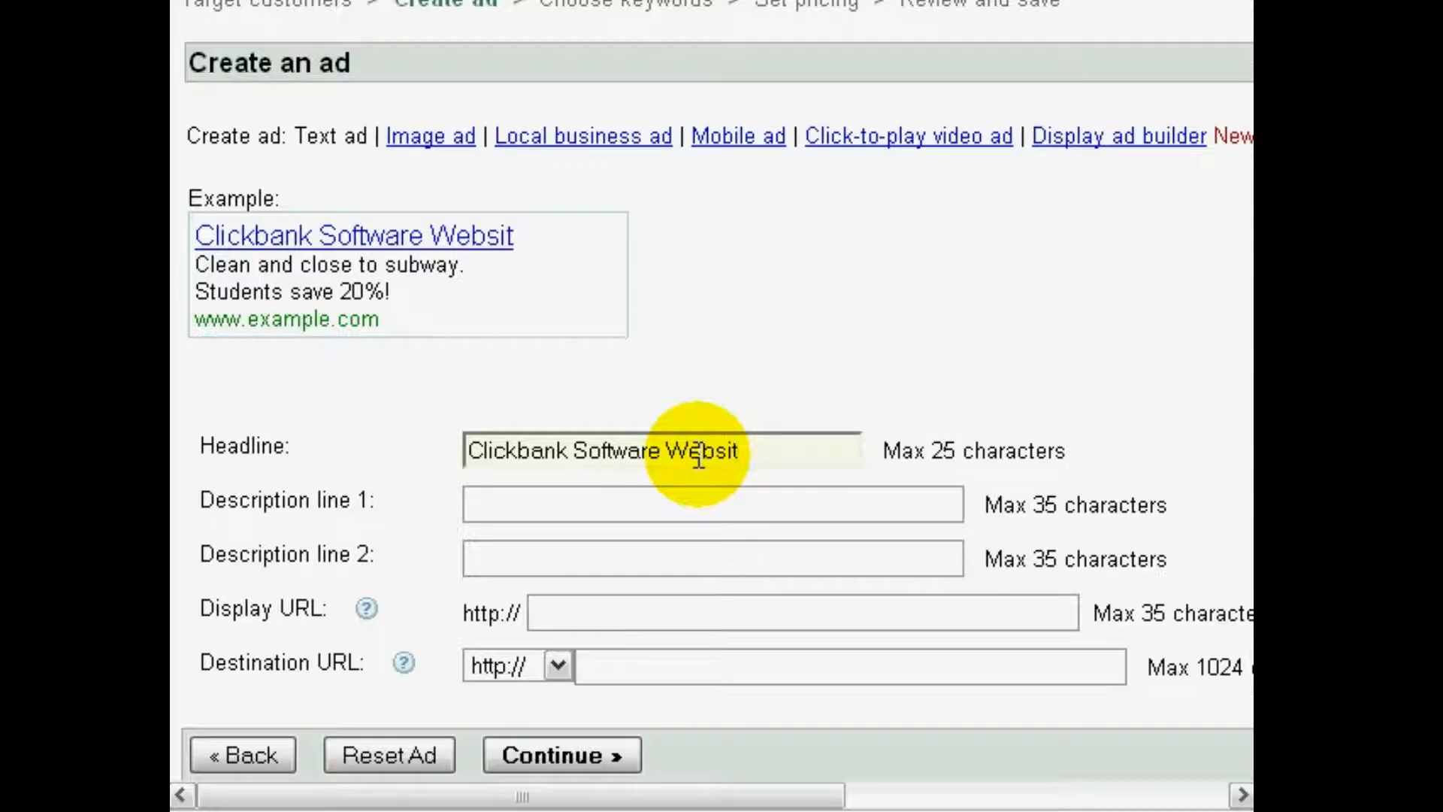
triple_click(698, 457)
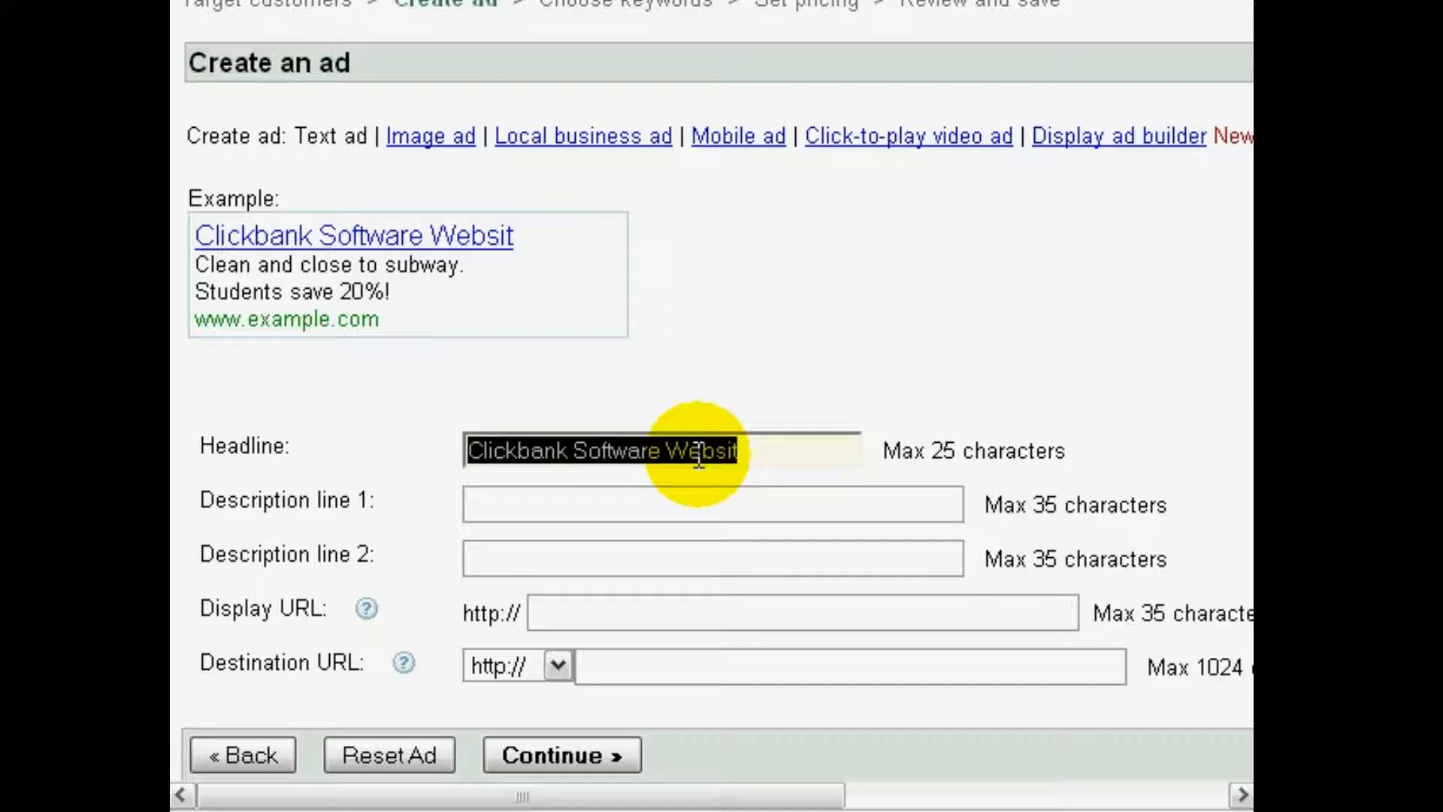
key("ctrl+x")
key("Tab")
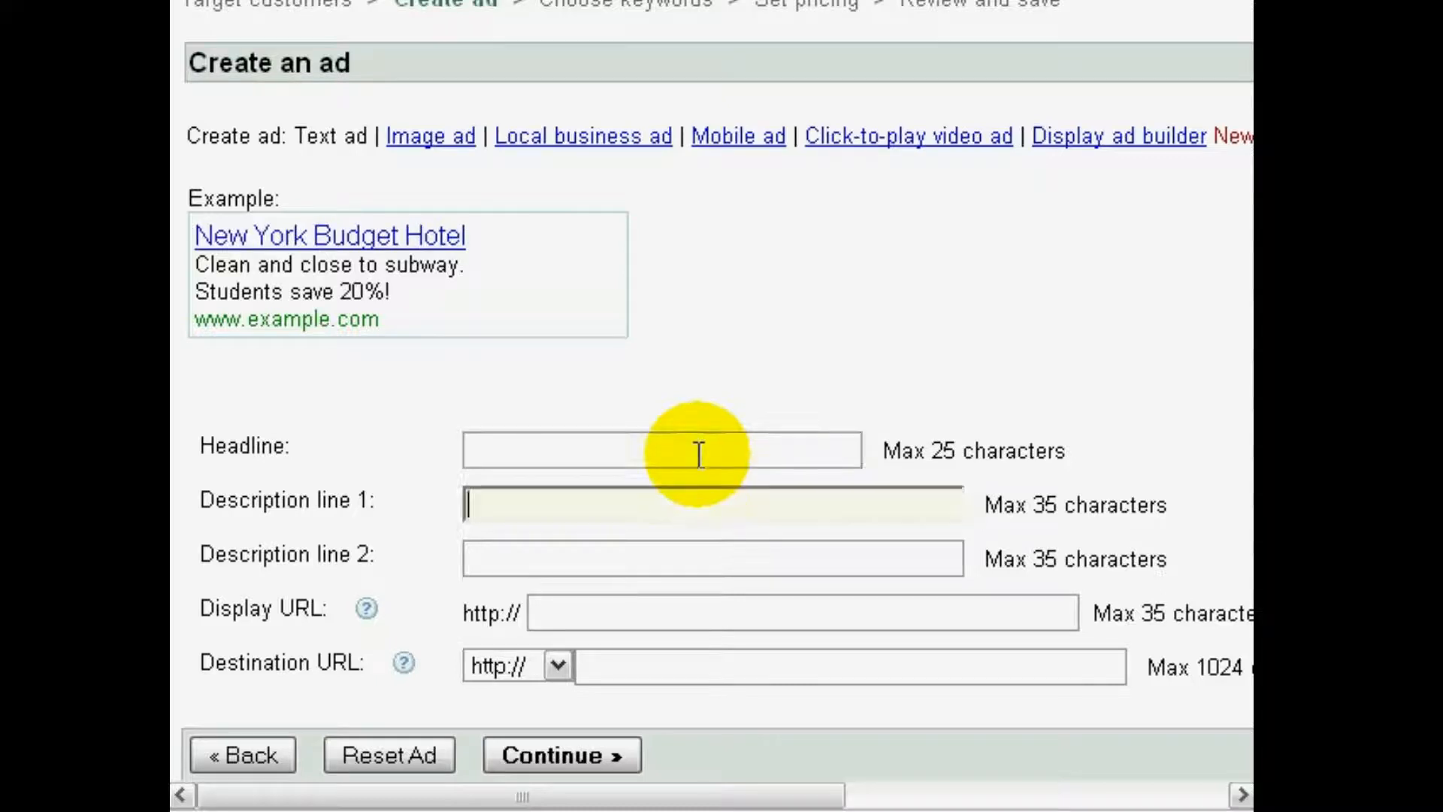
key("ctrl+v")
key("Home")
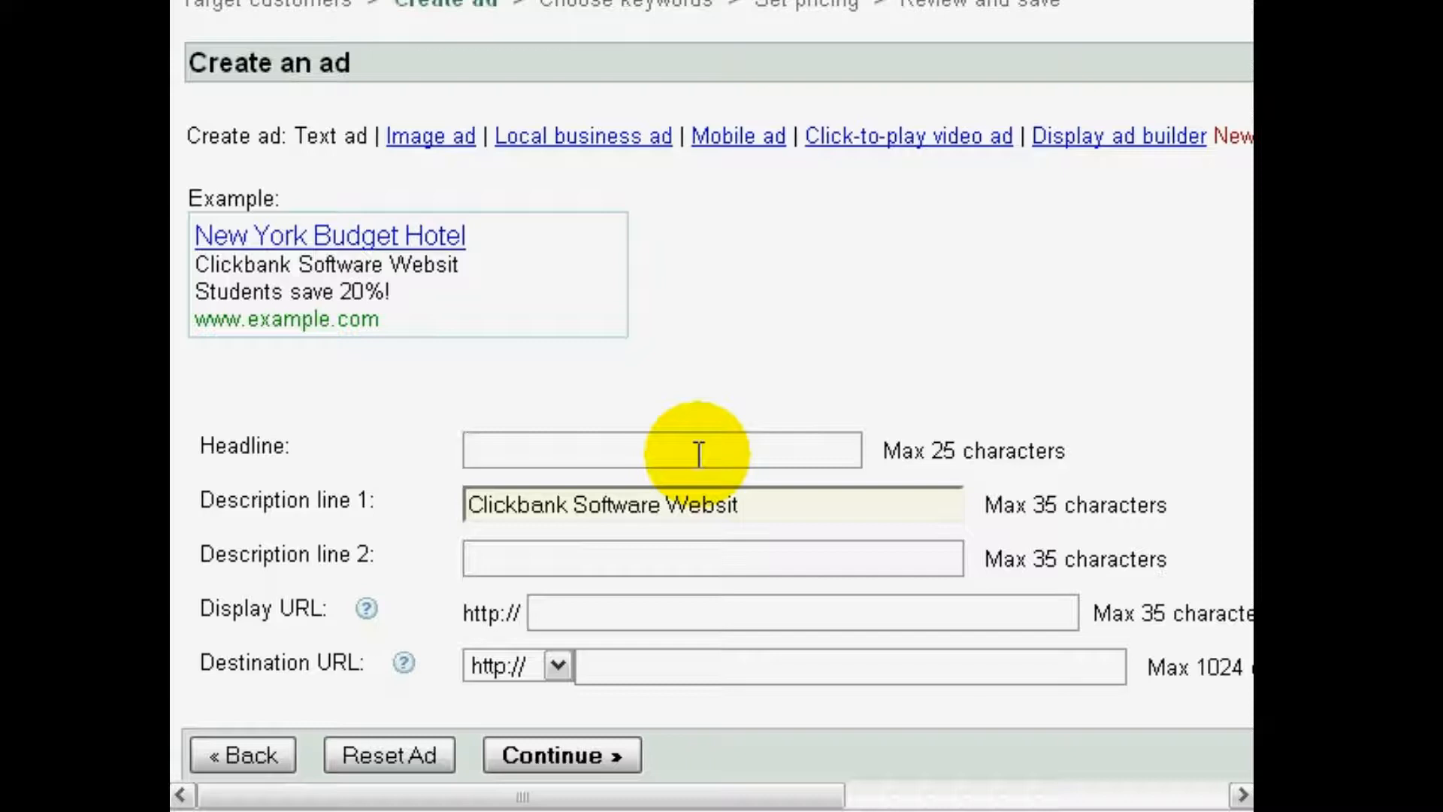
Change description line 1 of the ad to "Clickbank Software Produces Niche"
type("C")
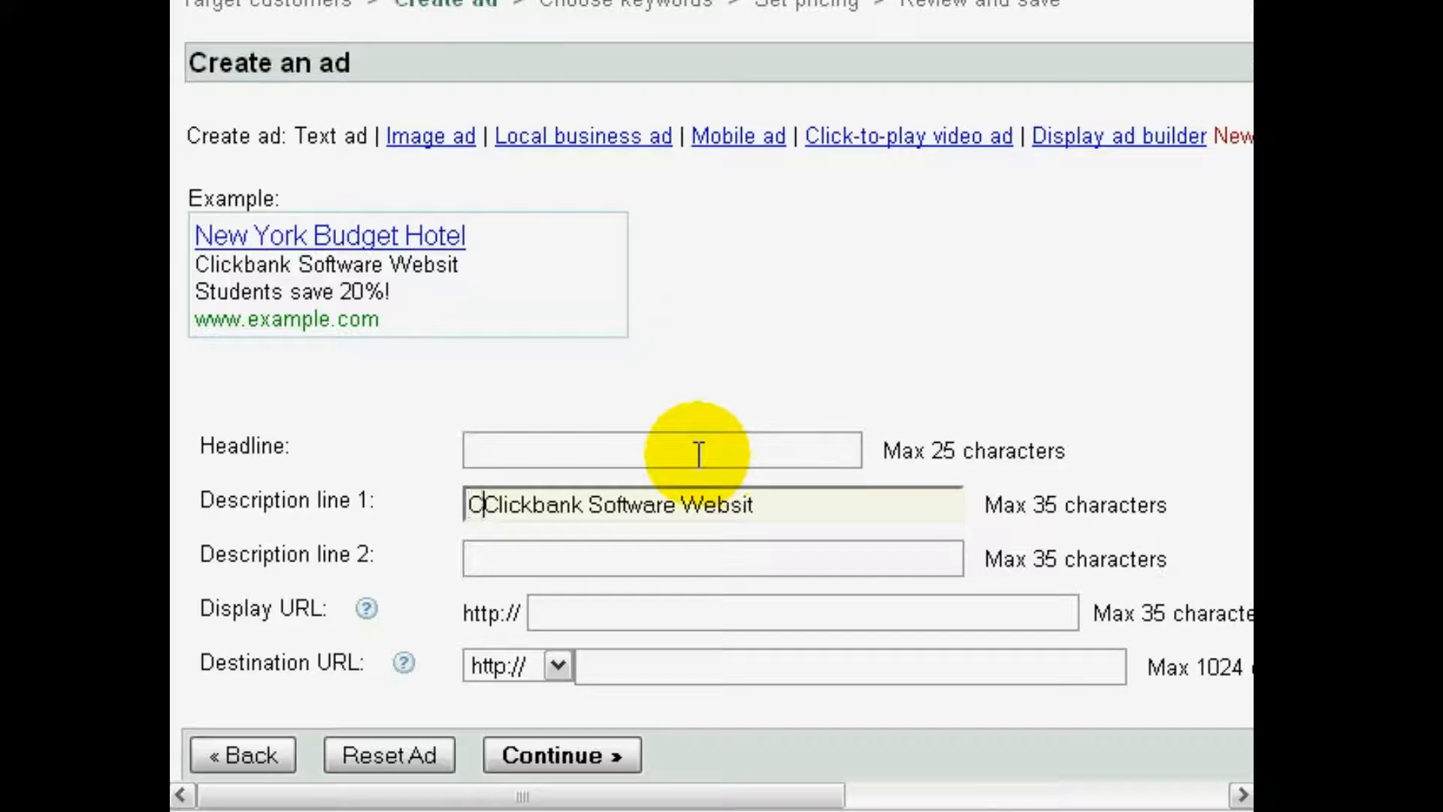
key("BackSpace")
key("End")
key("ctrl+Left")
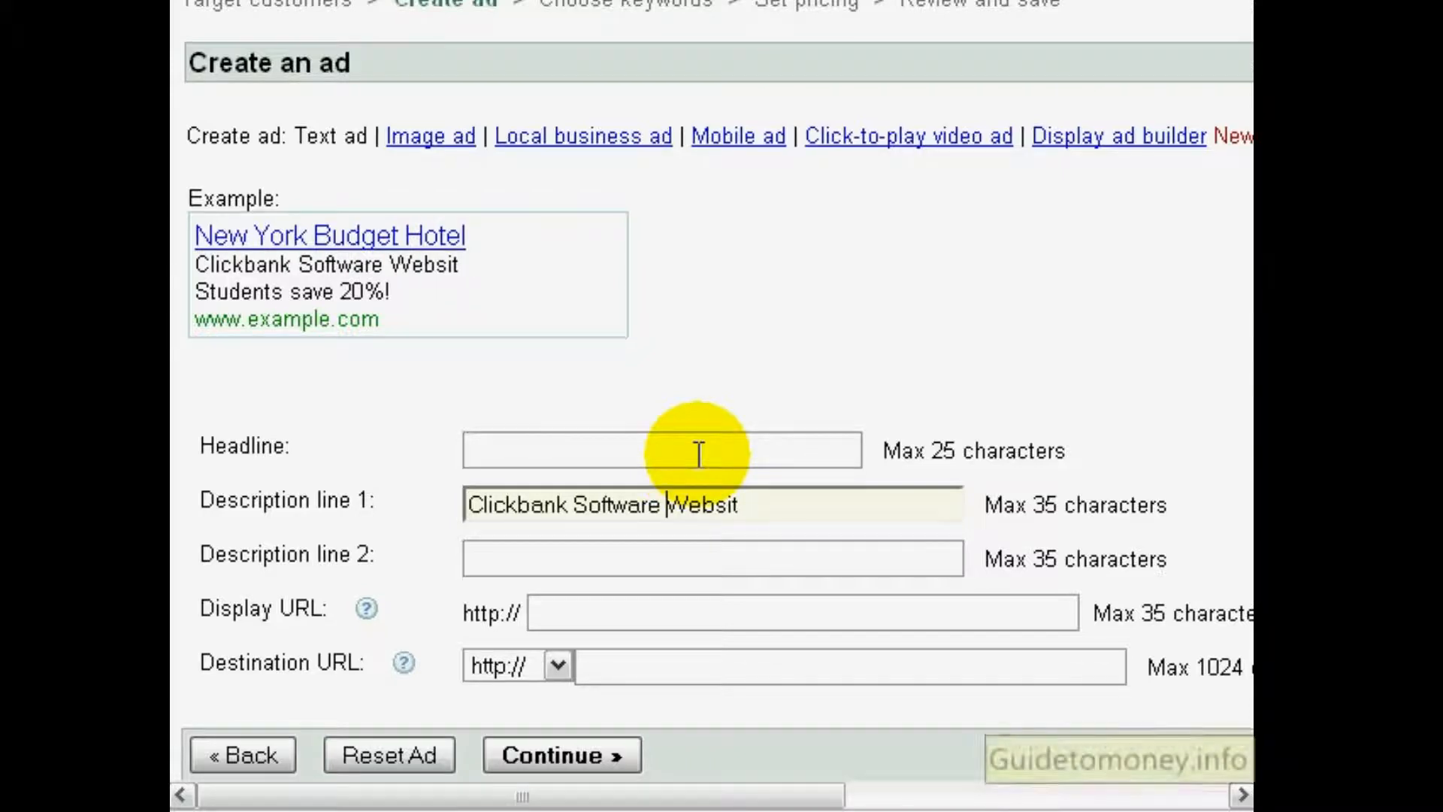
type("Produces")
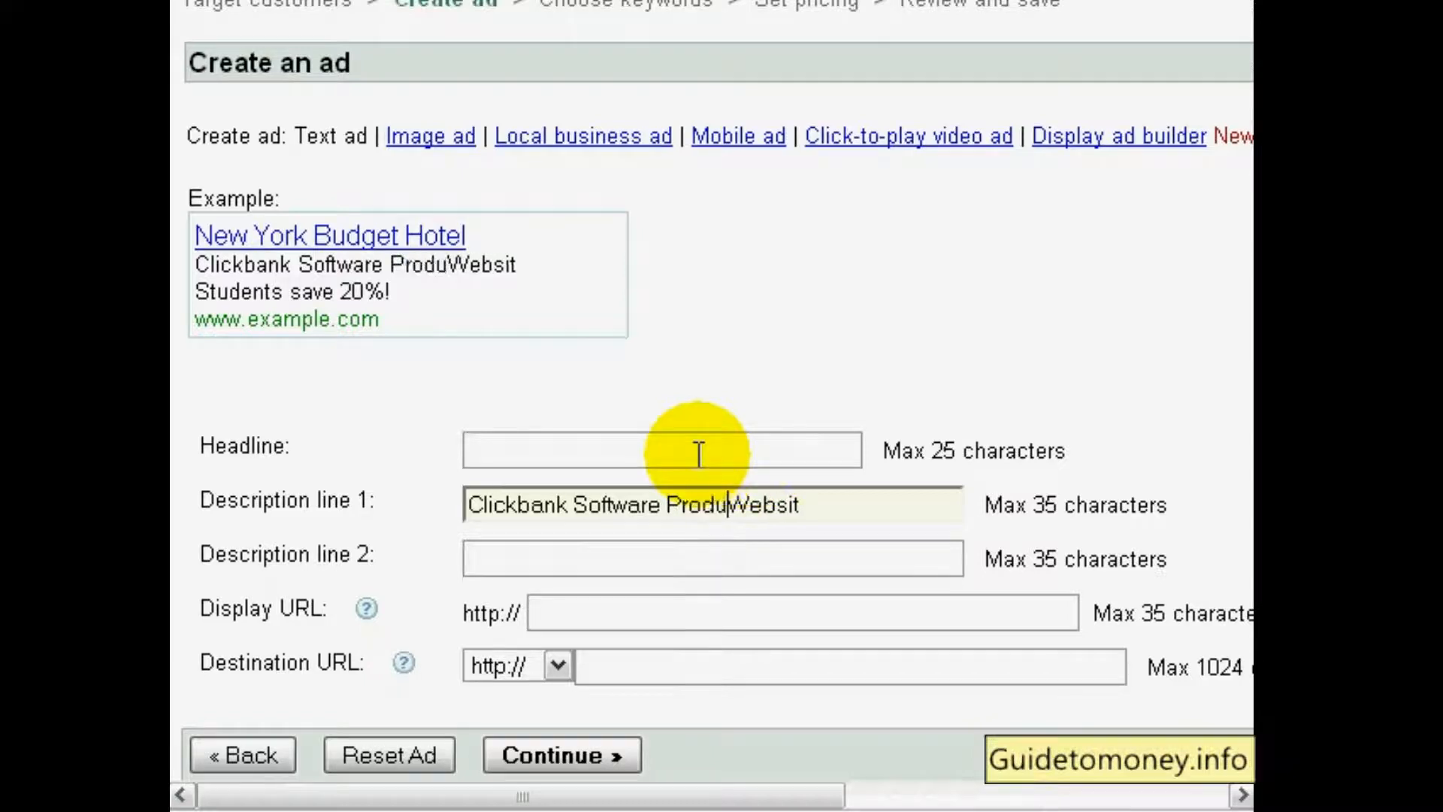
key("shift+End")
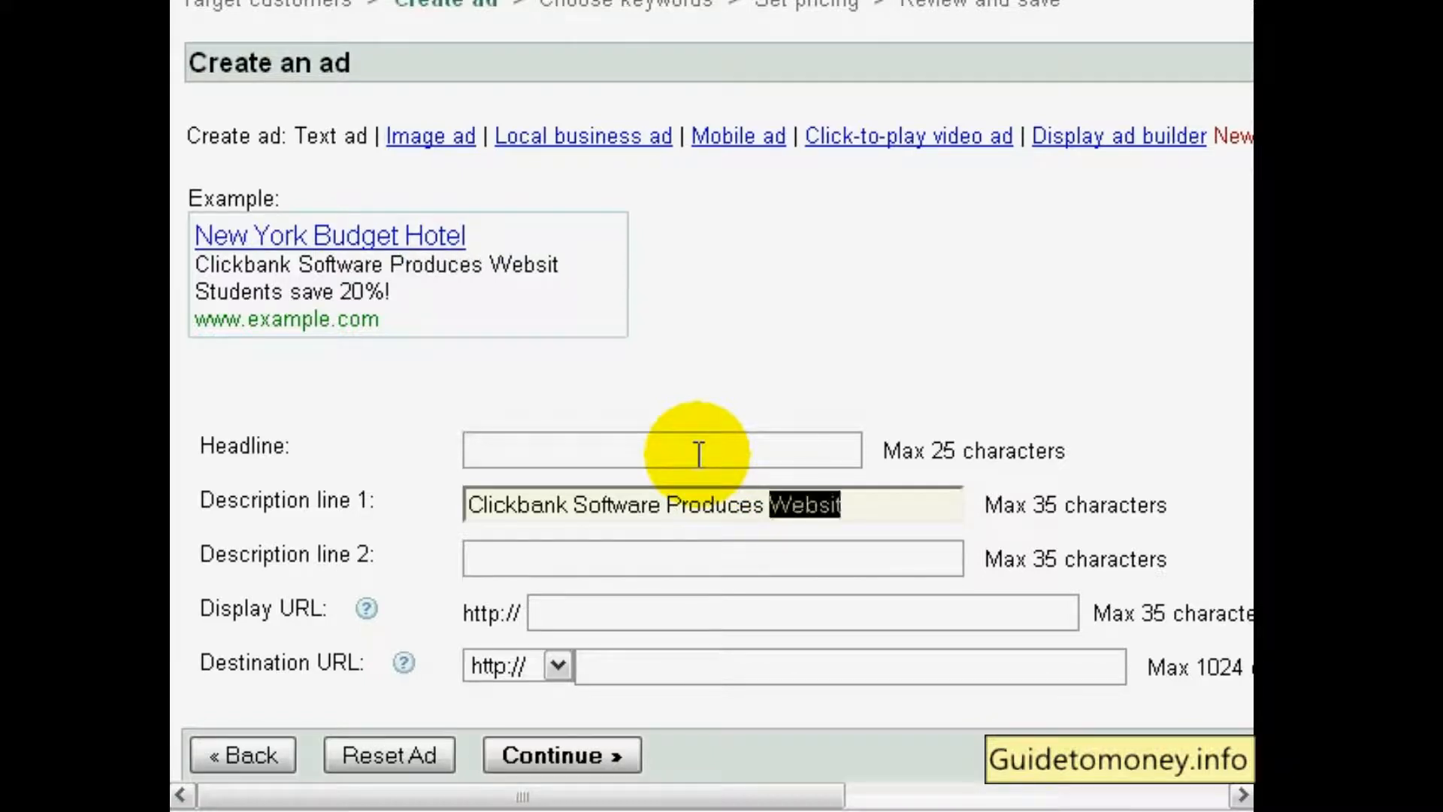
type("Nich")
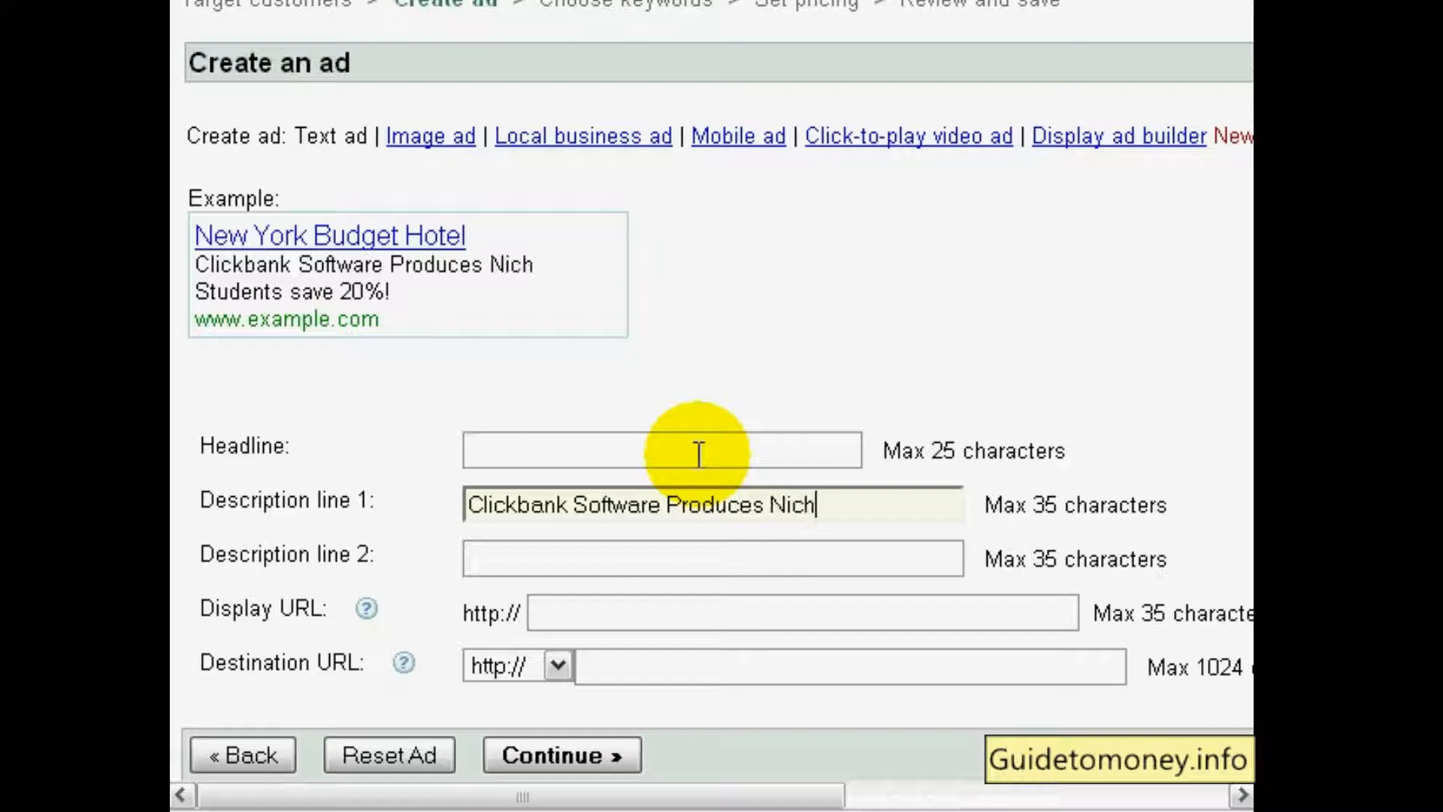
type("eWe")
key("BackSpace")
key("BackSpace")
key("Tab")
Enter "Websites Within 2 Minutes." as description line 2 of the ad
type("Websites Aut")
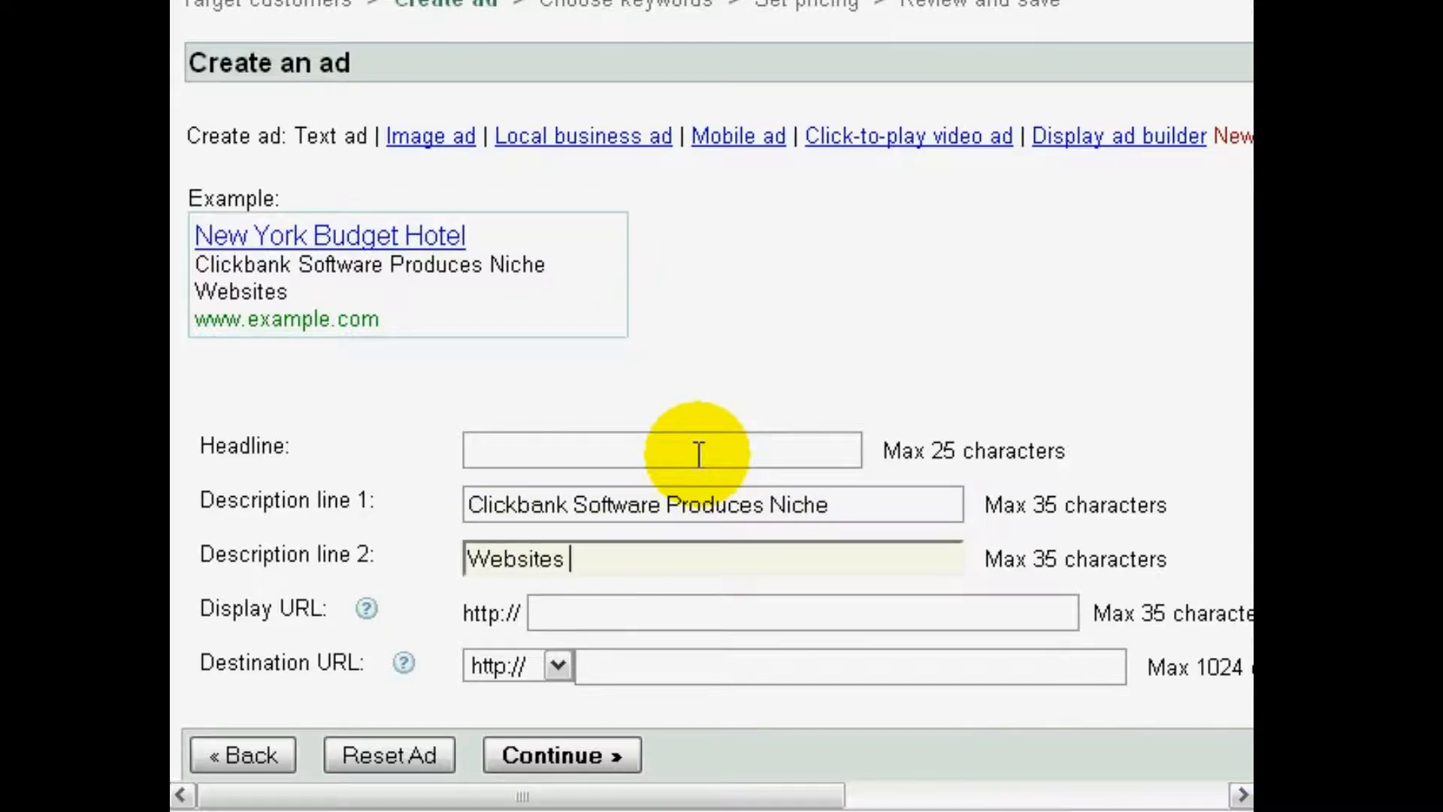
key("BackSpace")
key("BackSpace")
key("BackSpace")
type("Withi")
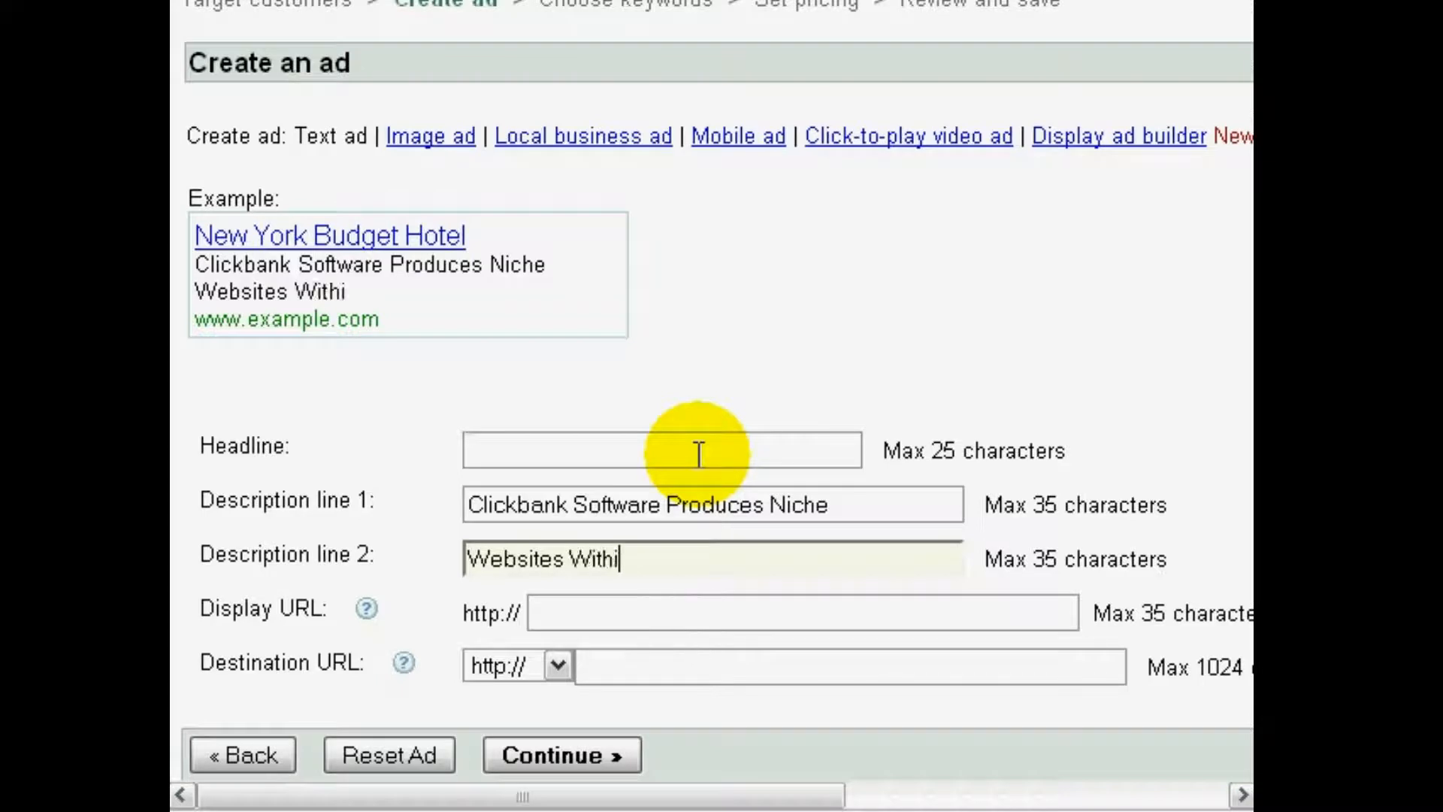
type("n 2 Minutes.")
Set the ad's headline to "Clickbank Niche Websites"
left_click(838, 499)
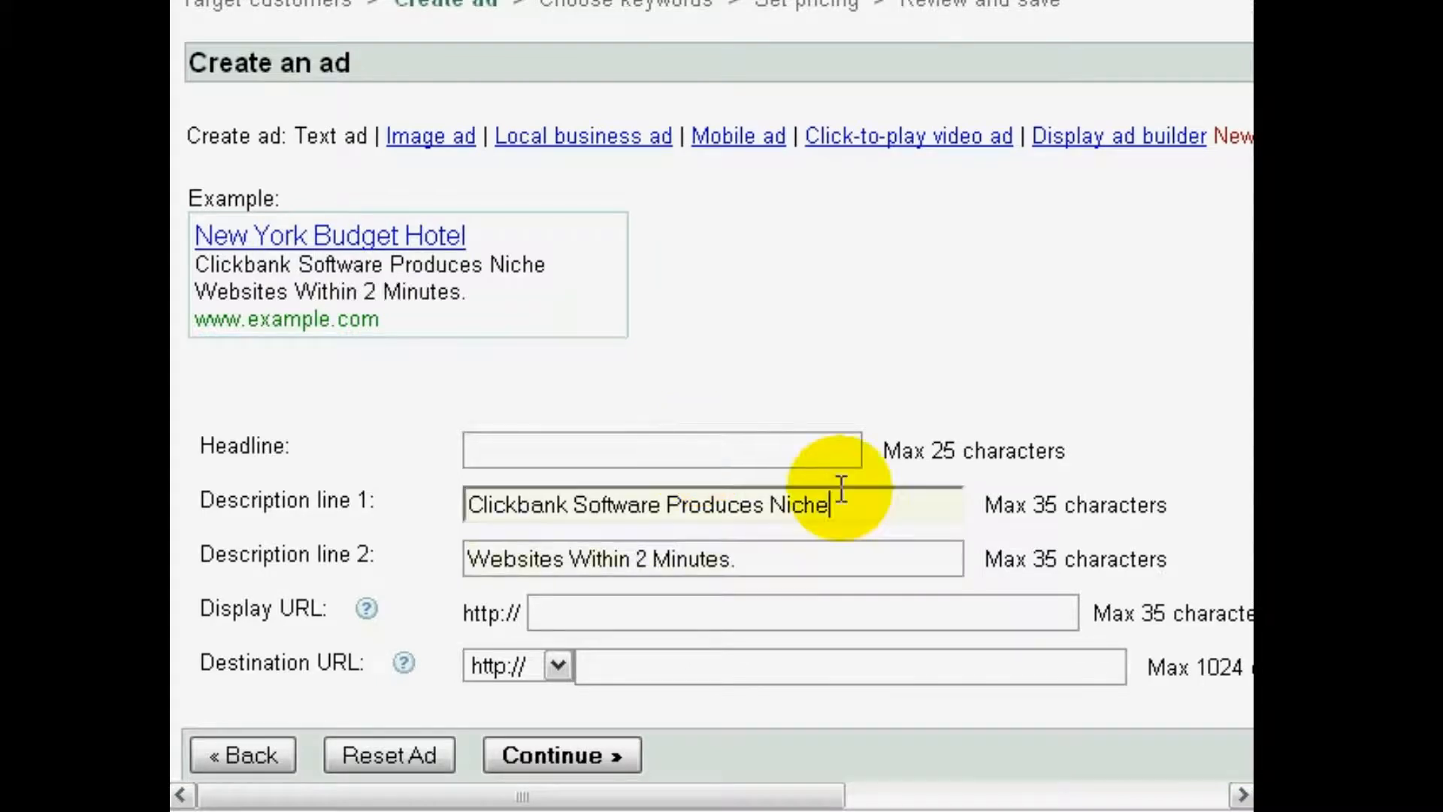
left_click(836, 445)
type("Click")
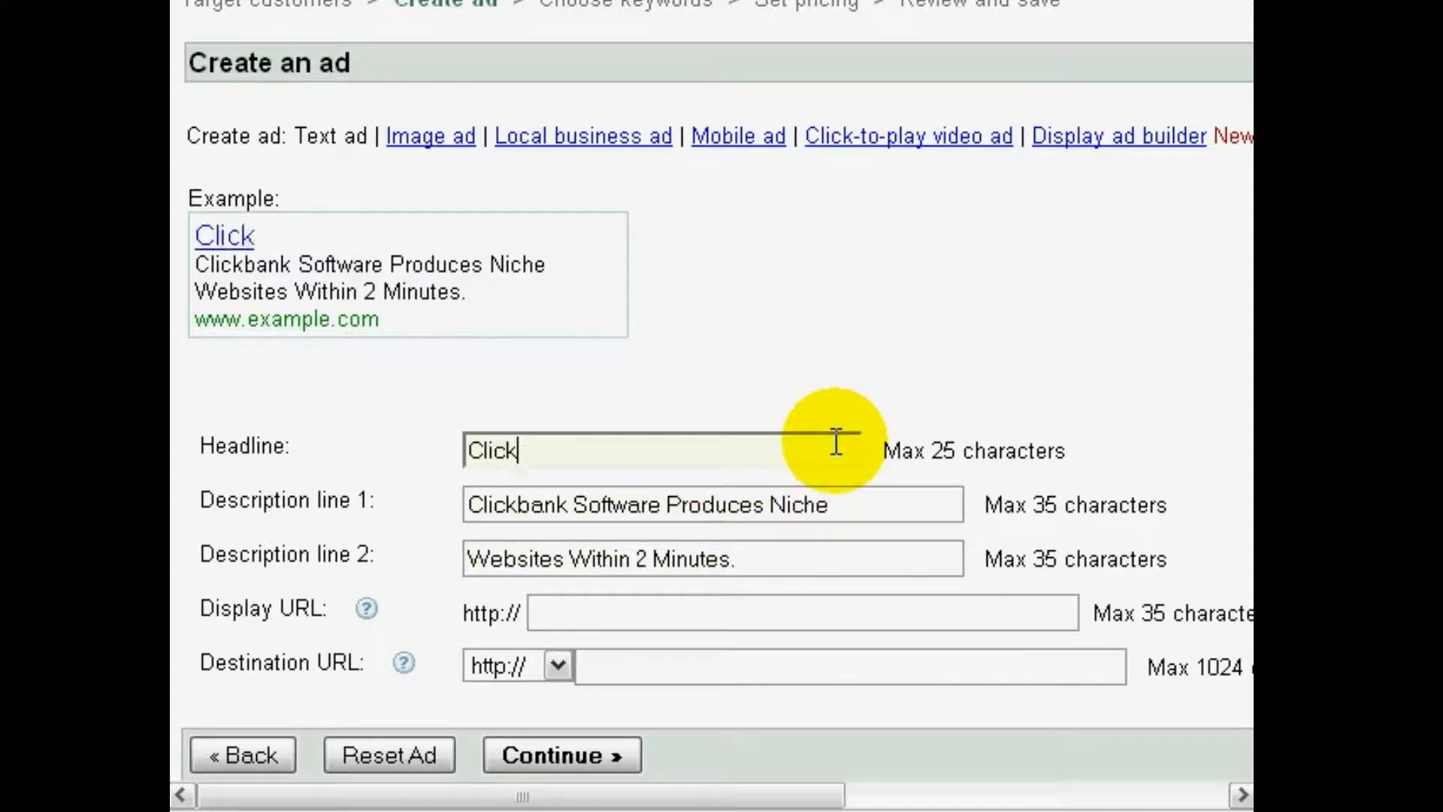
type("bank Niche Websites")
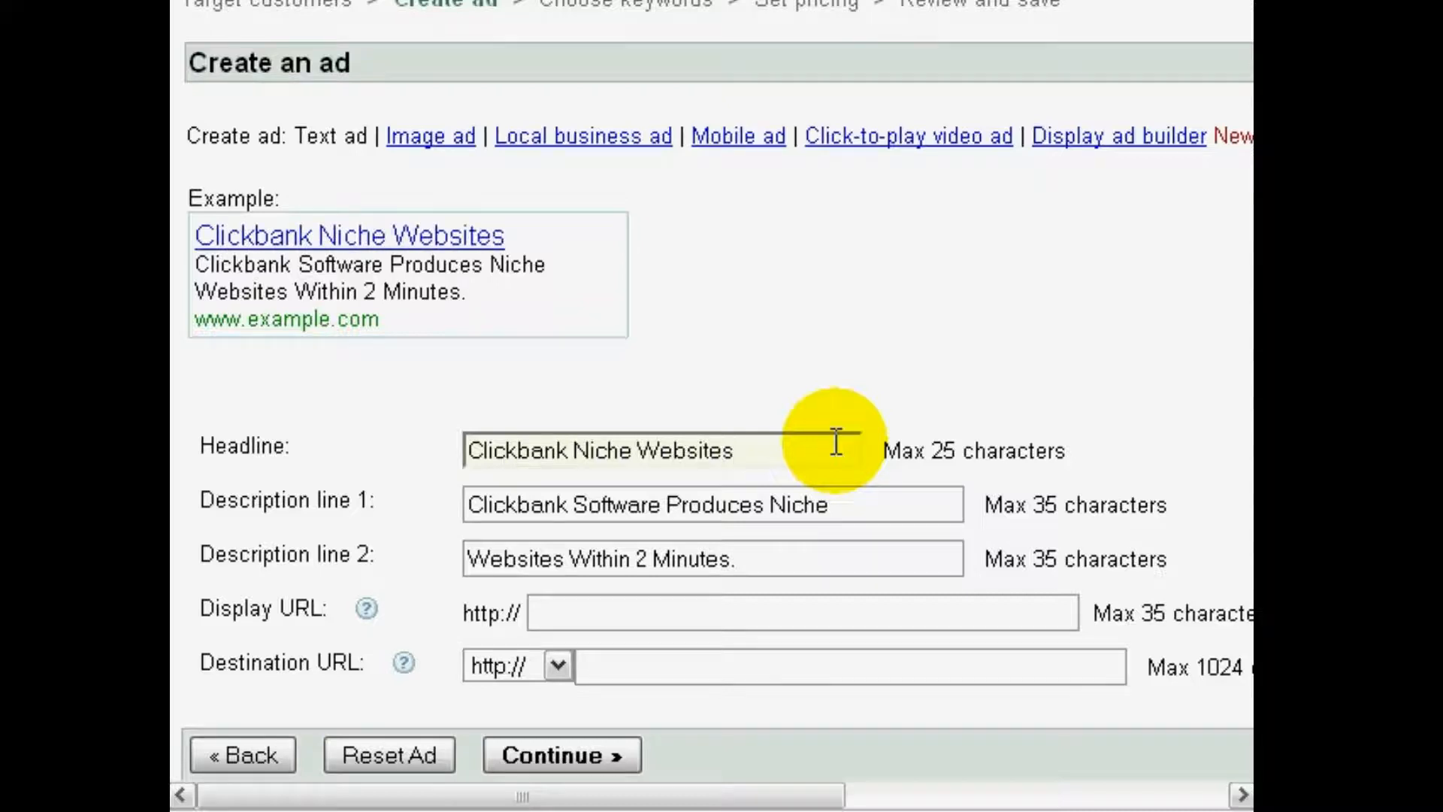
key("Tab")
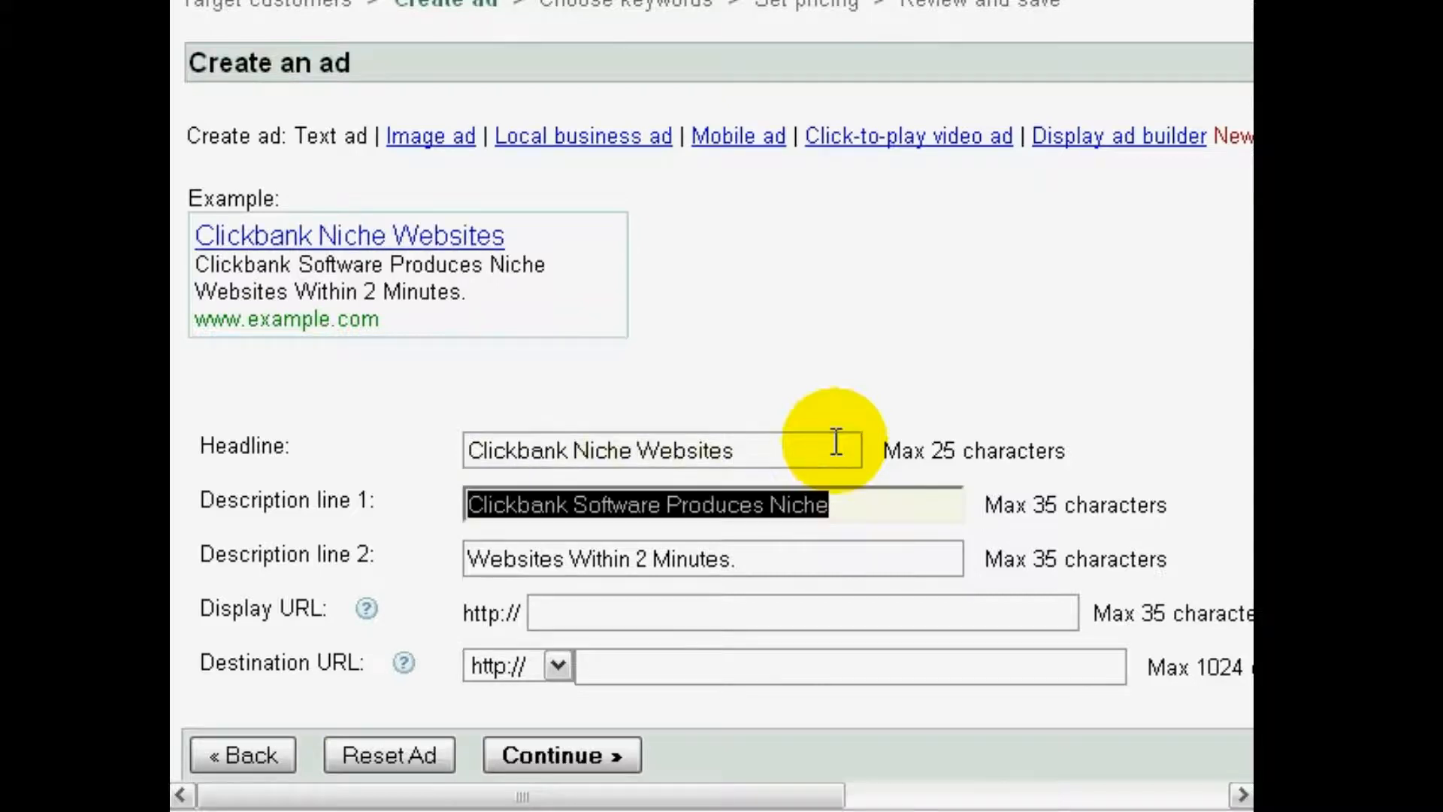
Shorten description line 1 to "Clickbank Software Produces" by removing its last word
key("End")
key("ctrl+shift+Left")
key("BackSpace")
type("Profita")
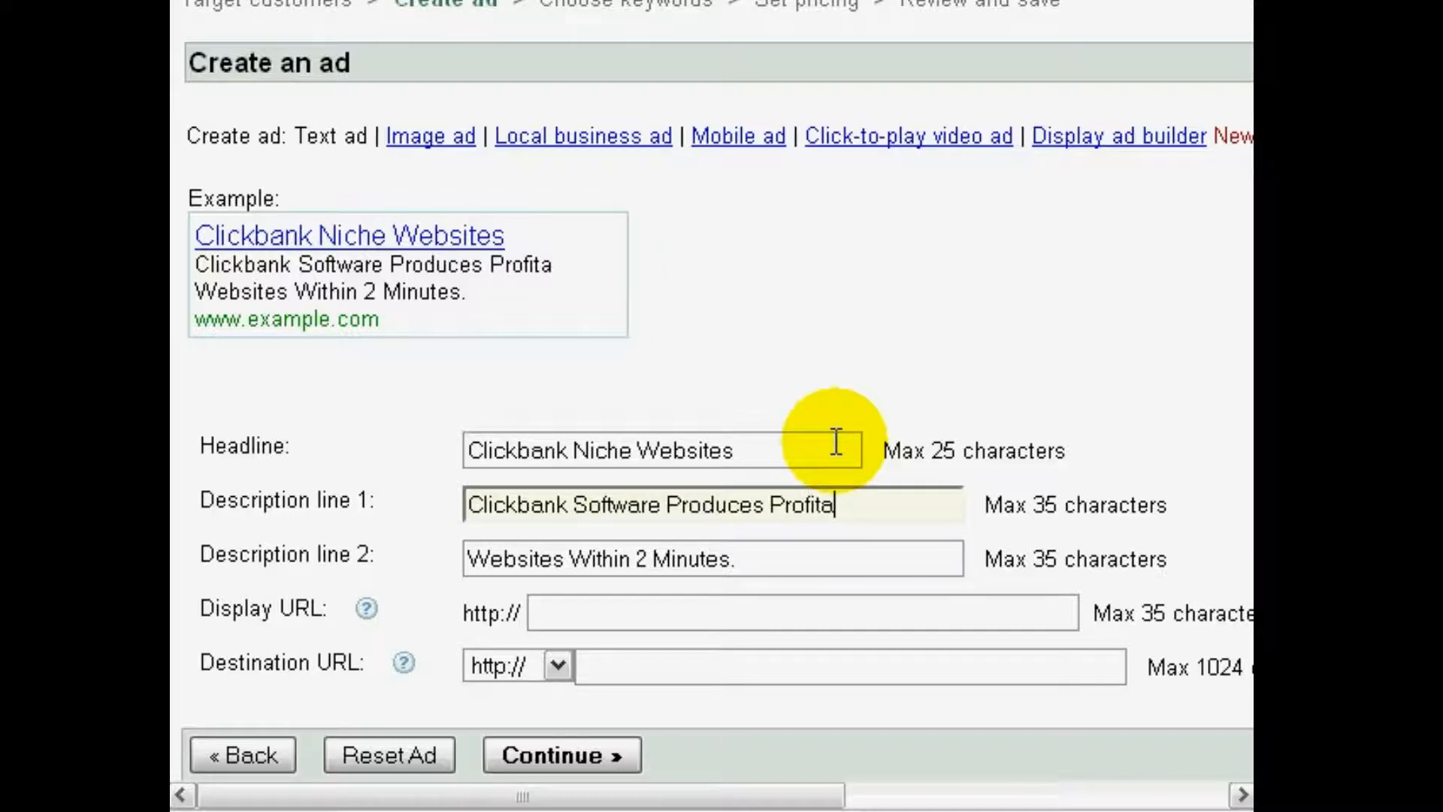
key("ctrl+shift+Left")
key("BackSpace")
Reword description line 2 of the ad as "Profitable Sites Within 2 Minutes!"
key("Tab")
key("Home")
type("Profitabl")
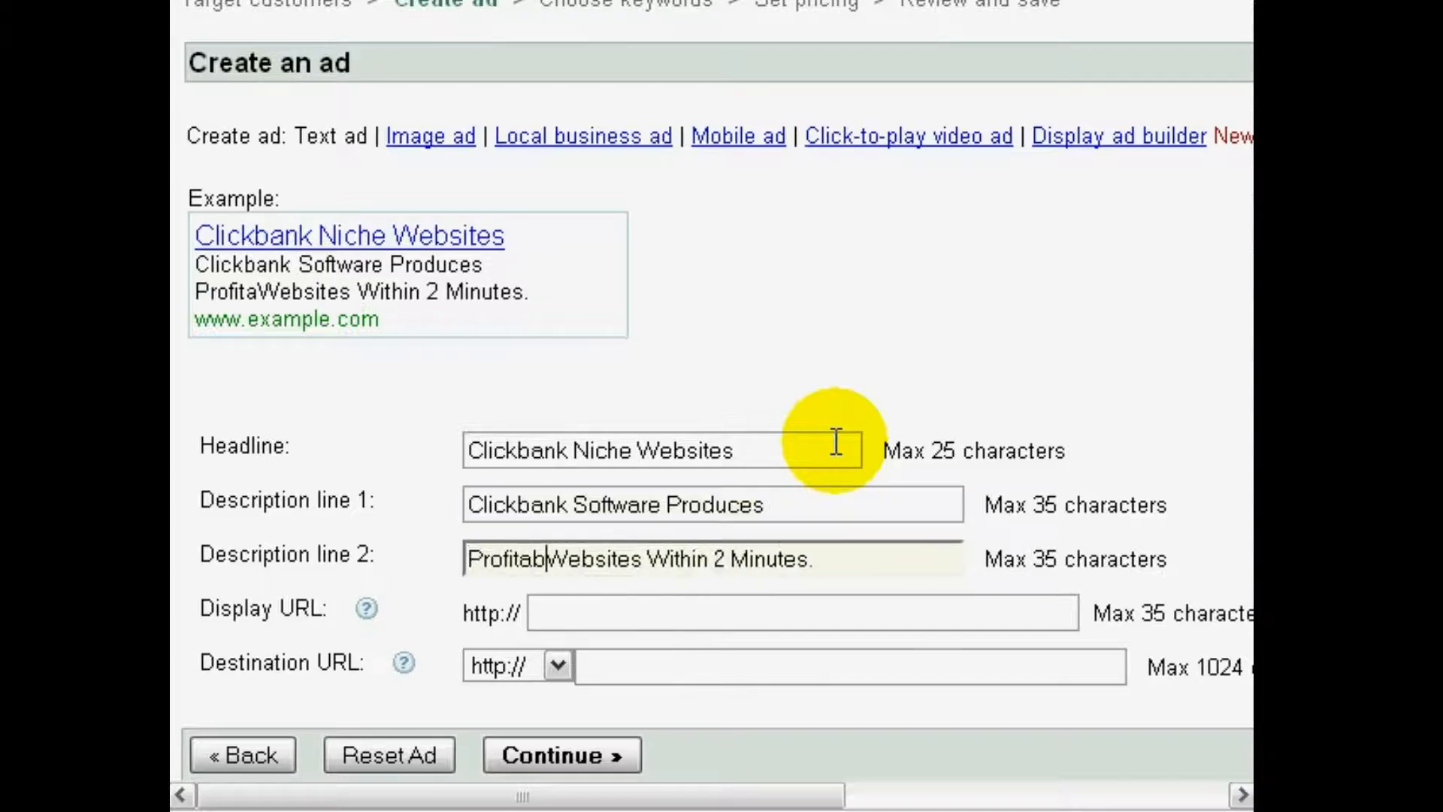
type("e")
key("ctrl+Delete")
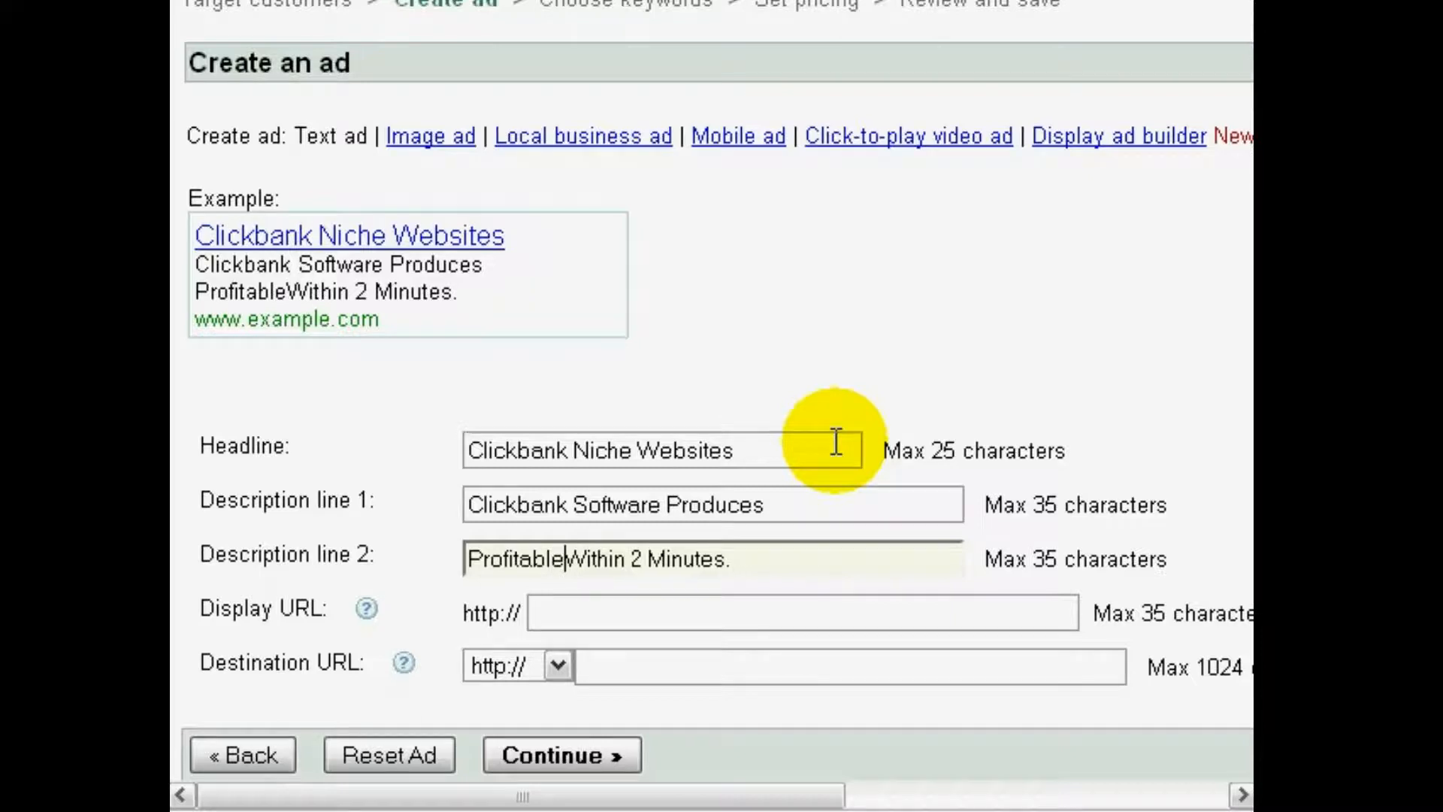
type("Sites")
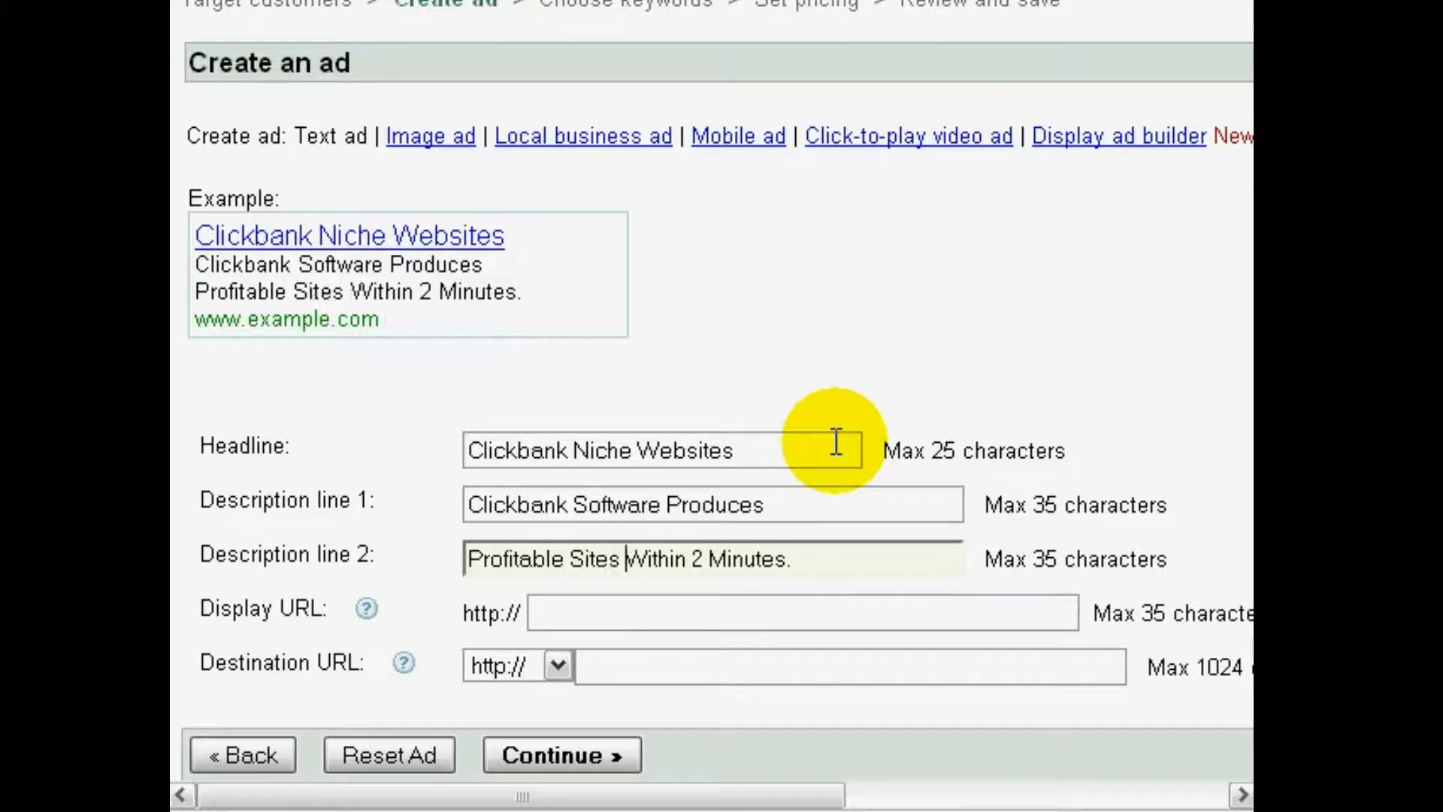
key("End")
key("BackSpace")
type("!")
left_click(840, 448)
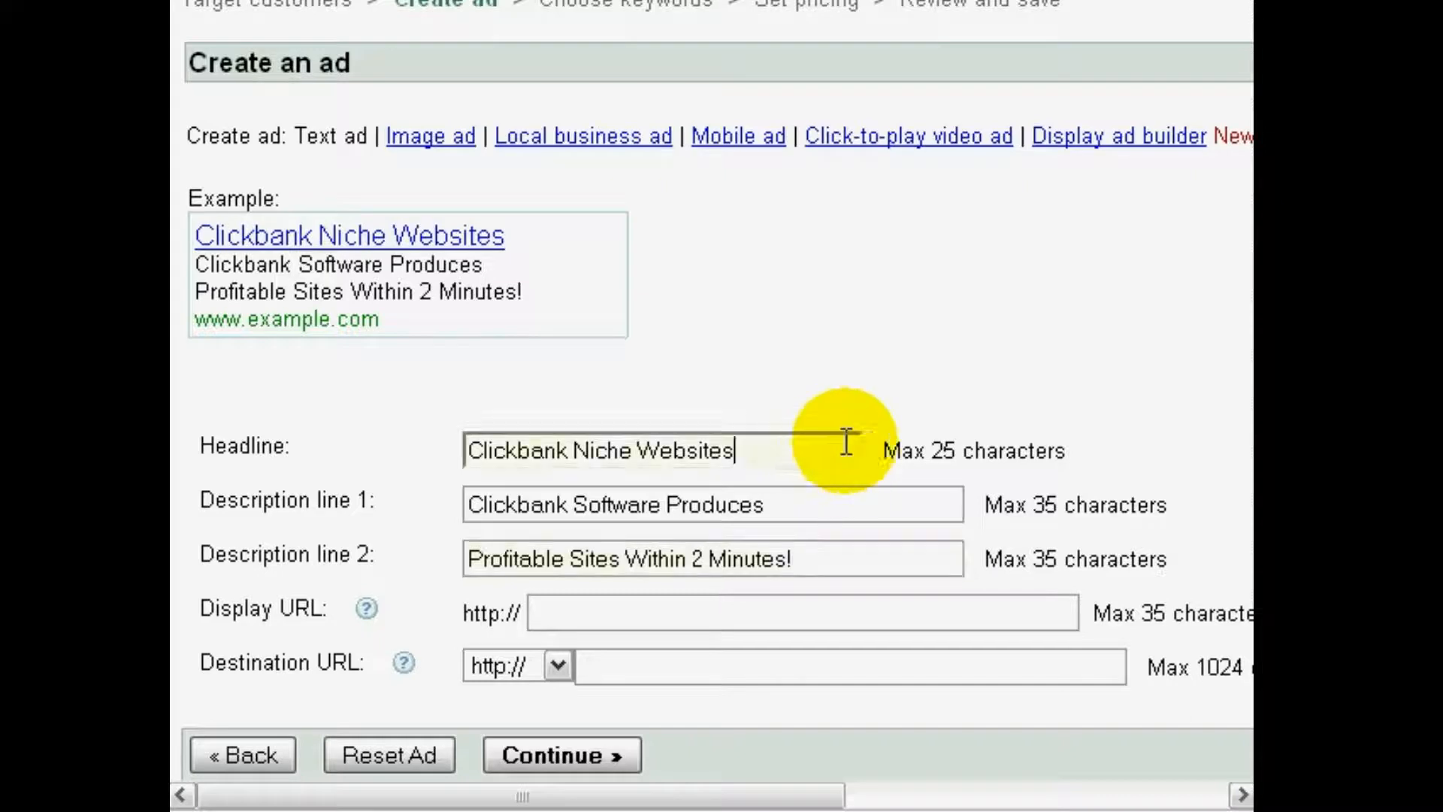
left_click(711, 621)
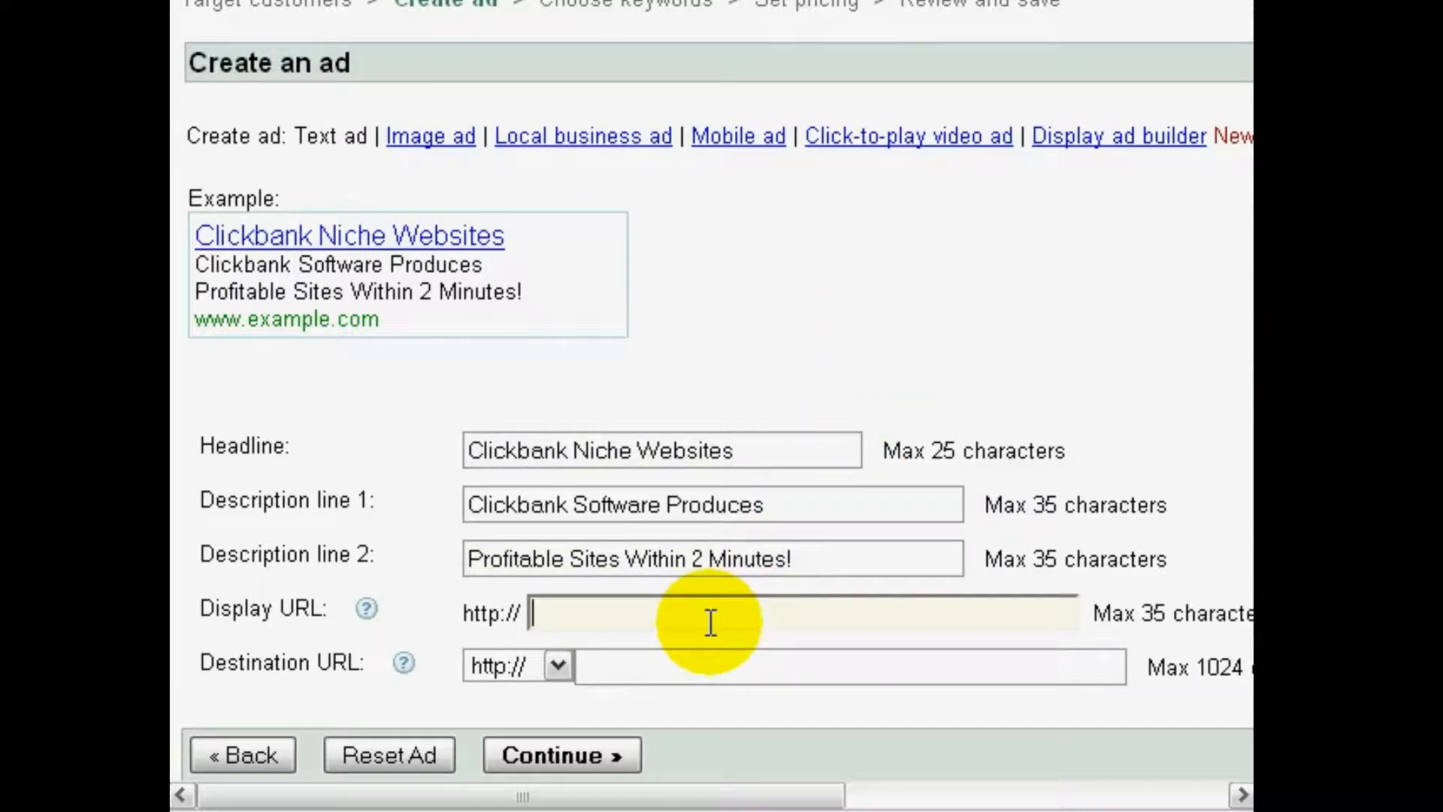
scroll(711, 621, "down", 2)
scroll(710, 617, "up", 2)
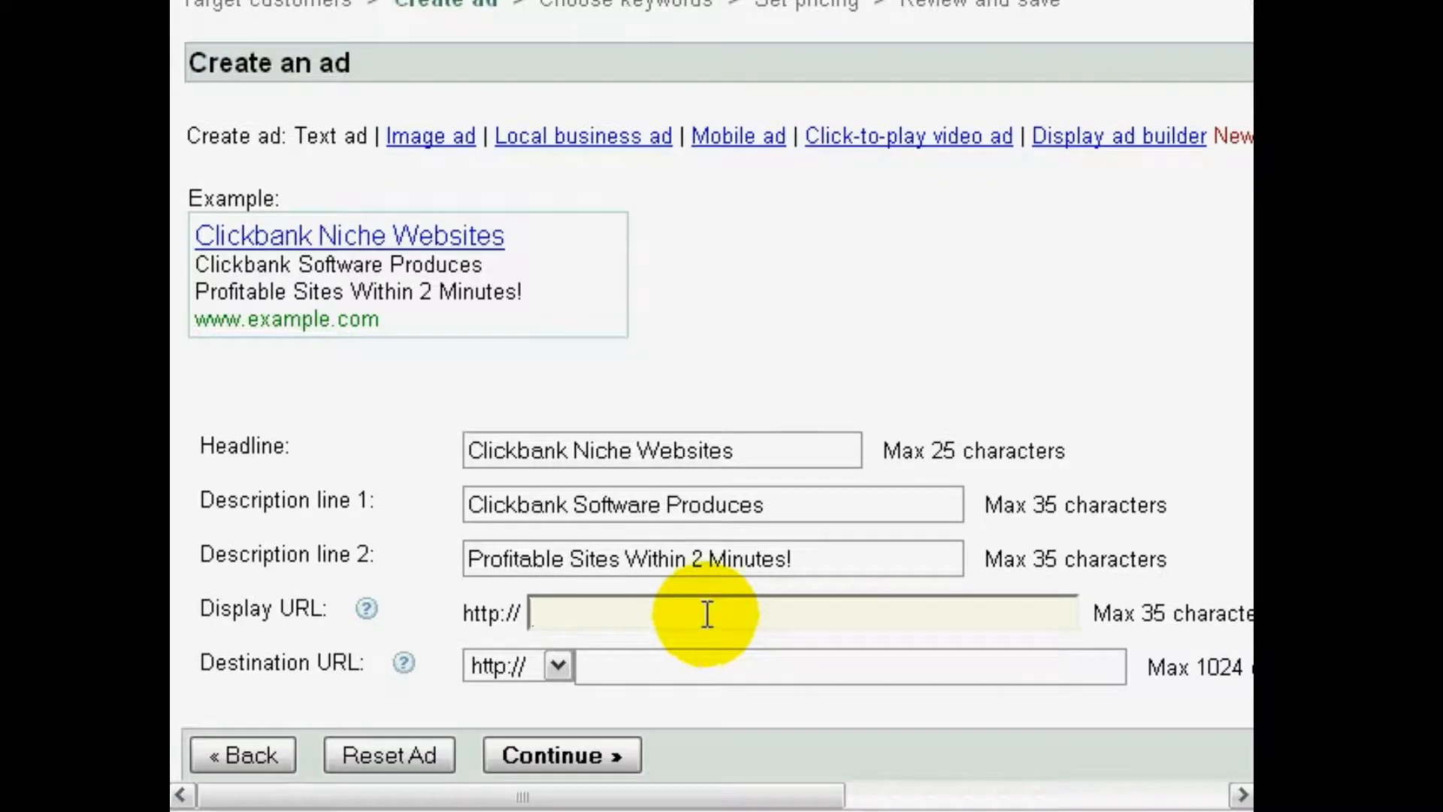
type("www.C")
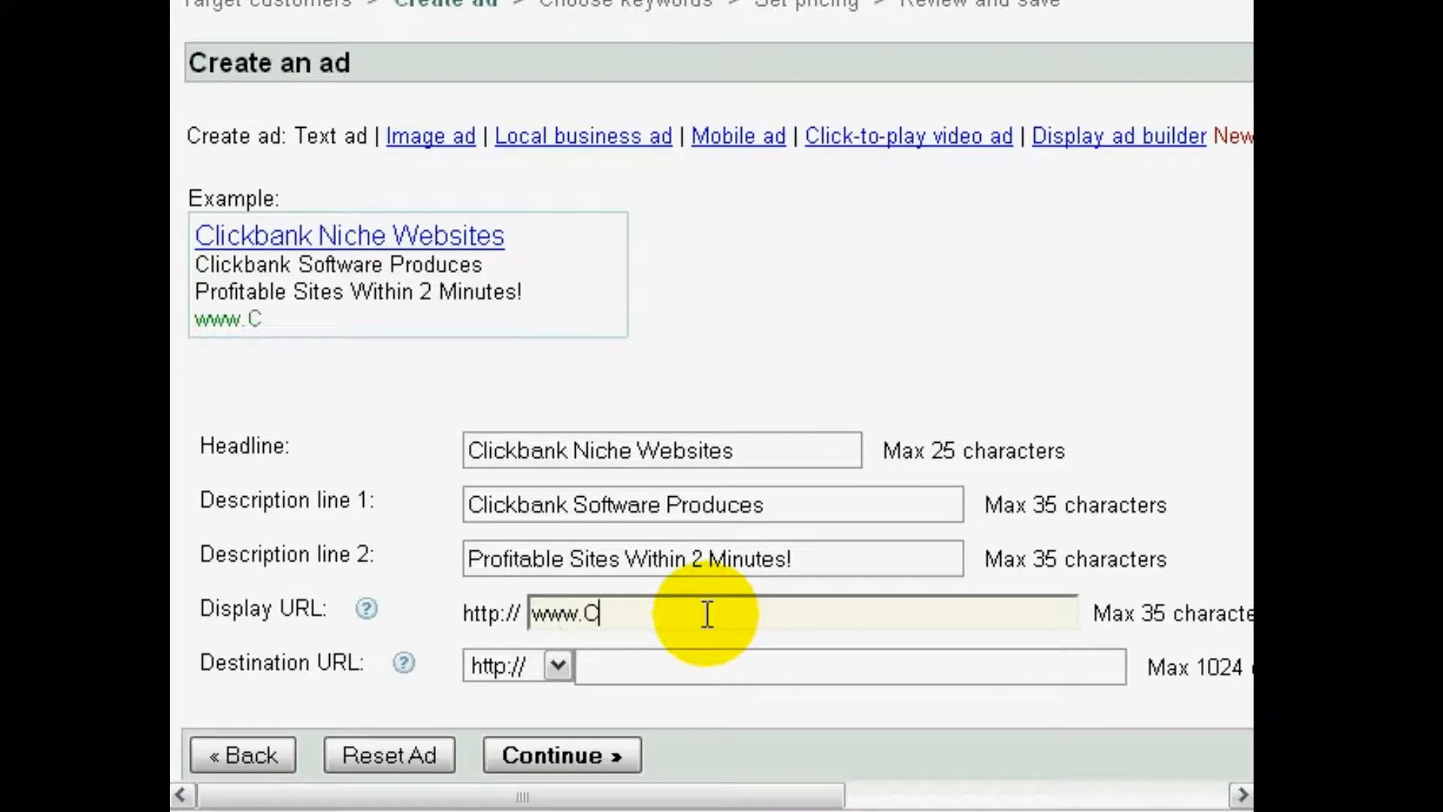
type("BNich")
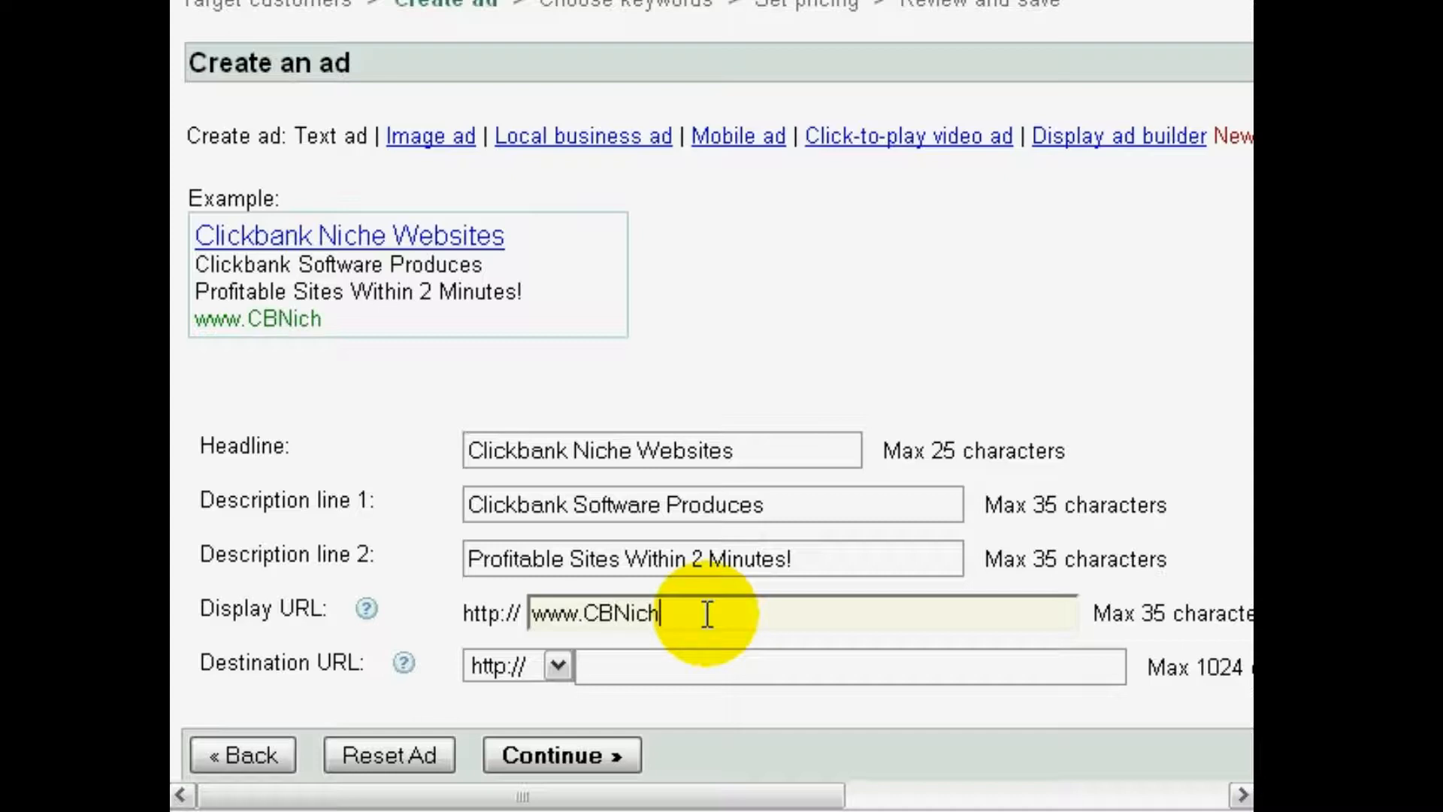
type("eBuilder.com")
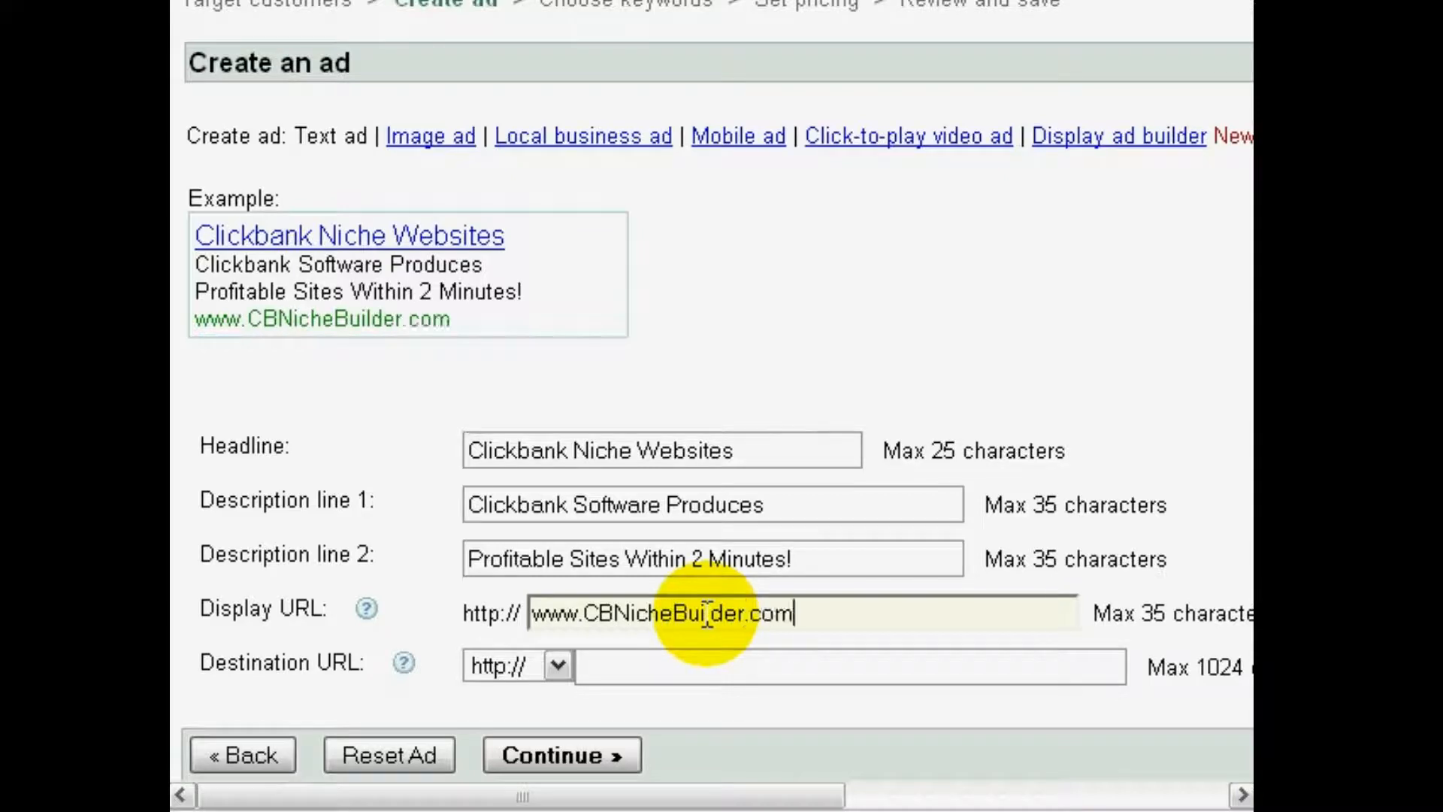
key("Right")
key("Right")
key("Right")
key("Right")
key("Right")
key("Left")
key("Left")
key("Left")
key("Left")
key("Left")
key("Left")
key("Left")
key("Left")
key("Left")
key("Left")
key("Left")
key("Tab")
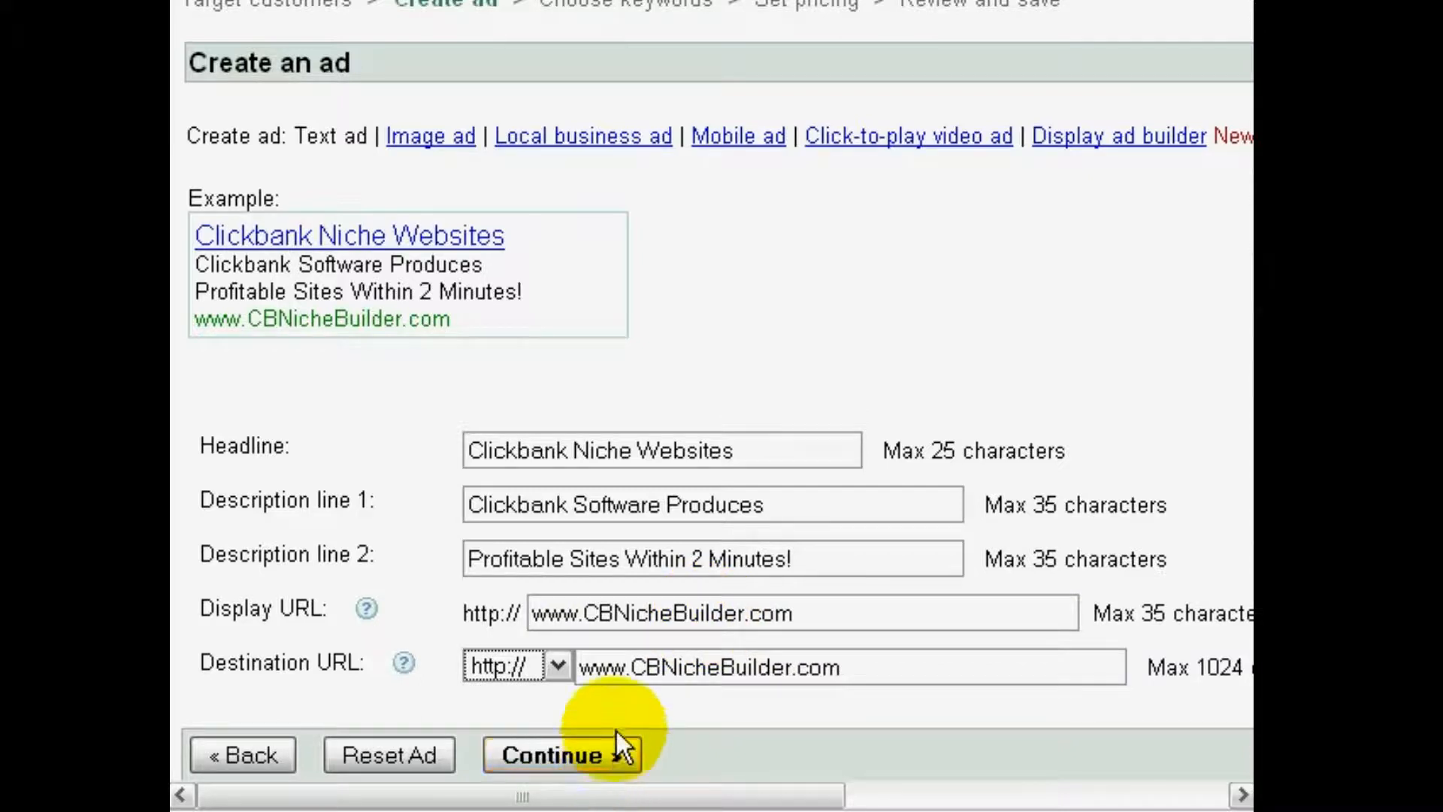
Submit the finished text ad and continue to choosing the campaign's keywords
left_click(828, 606)
left_click(831, 556)
left_click(836, 615)
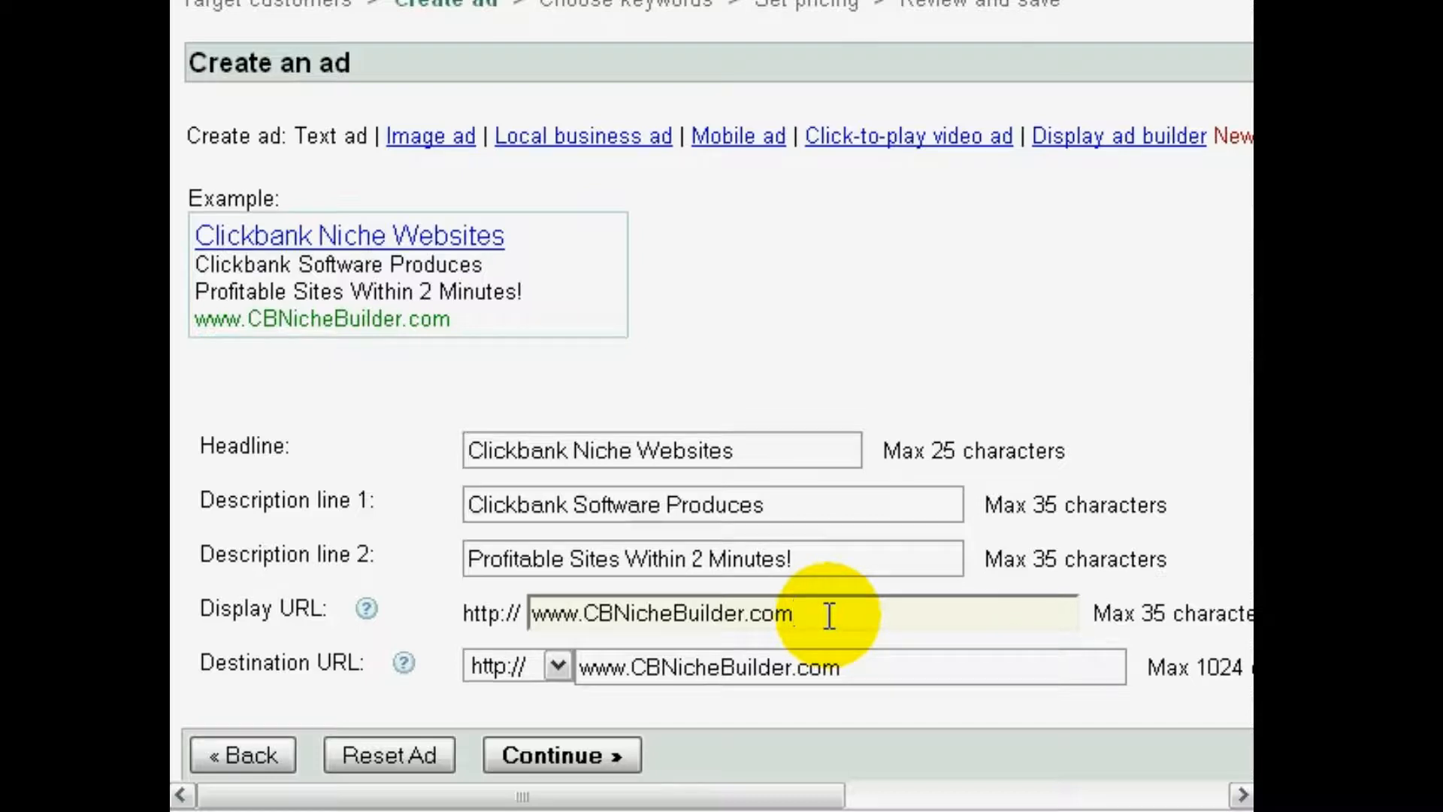
left_click(860, 670)
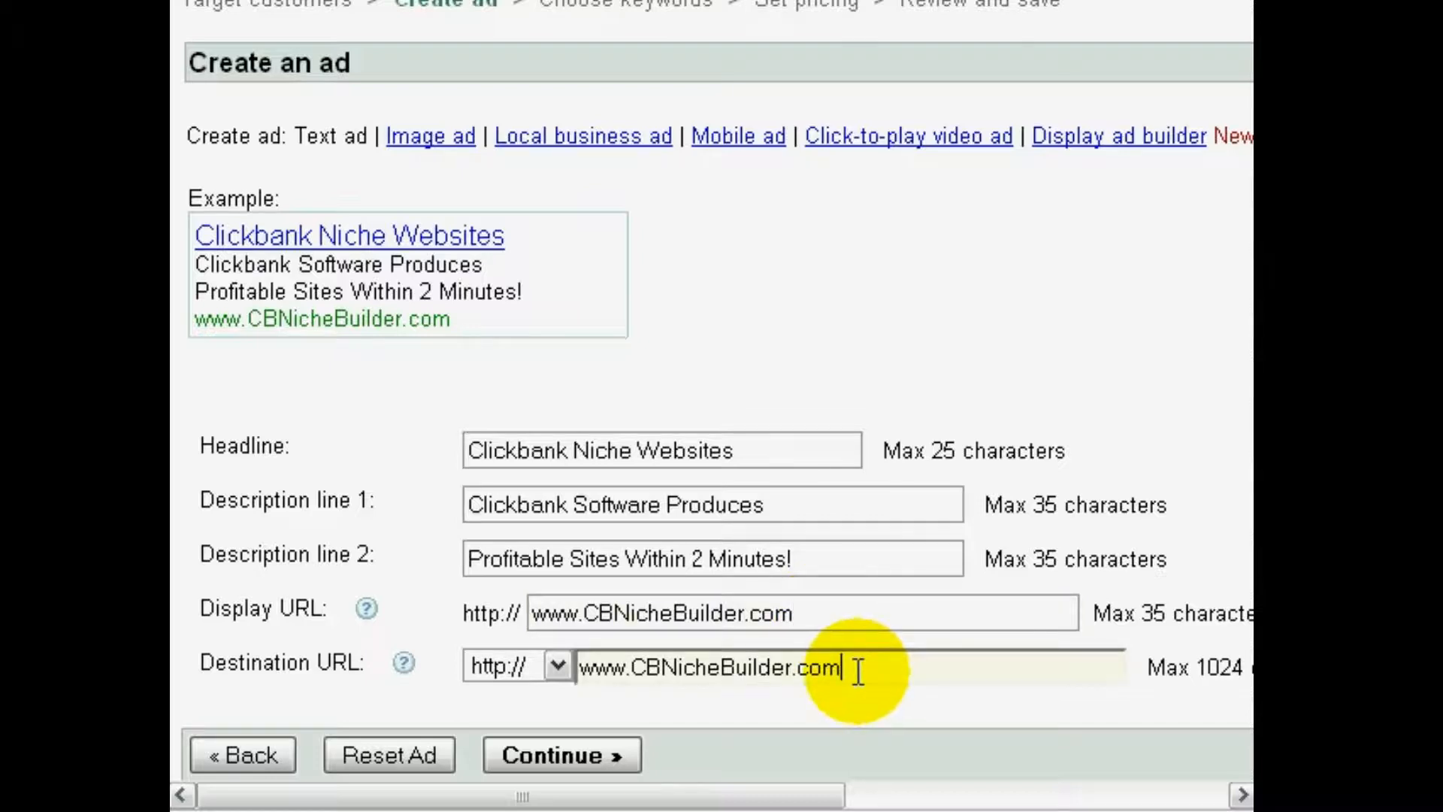
left_click(597, 751)
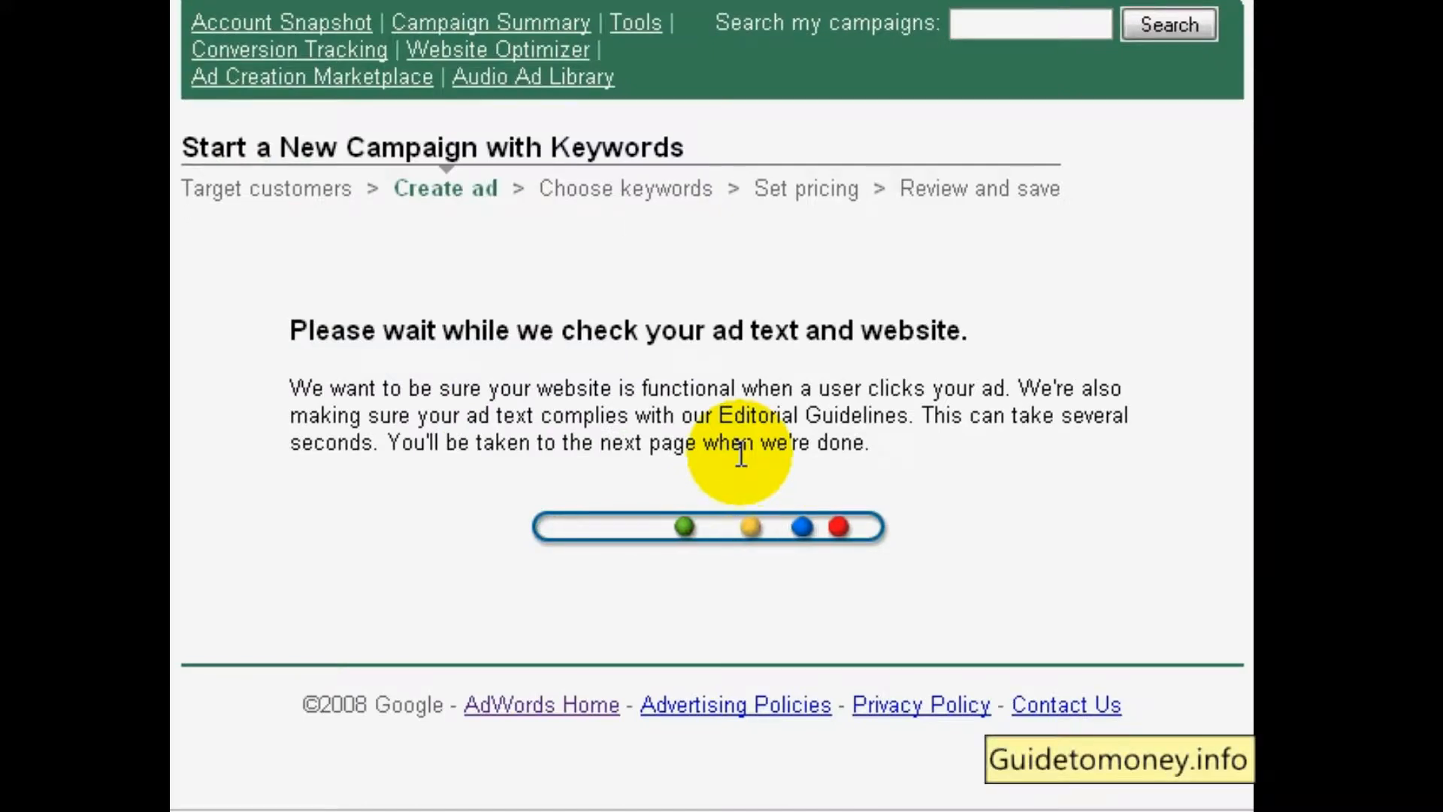
scroll(684, 508, "down", 5)
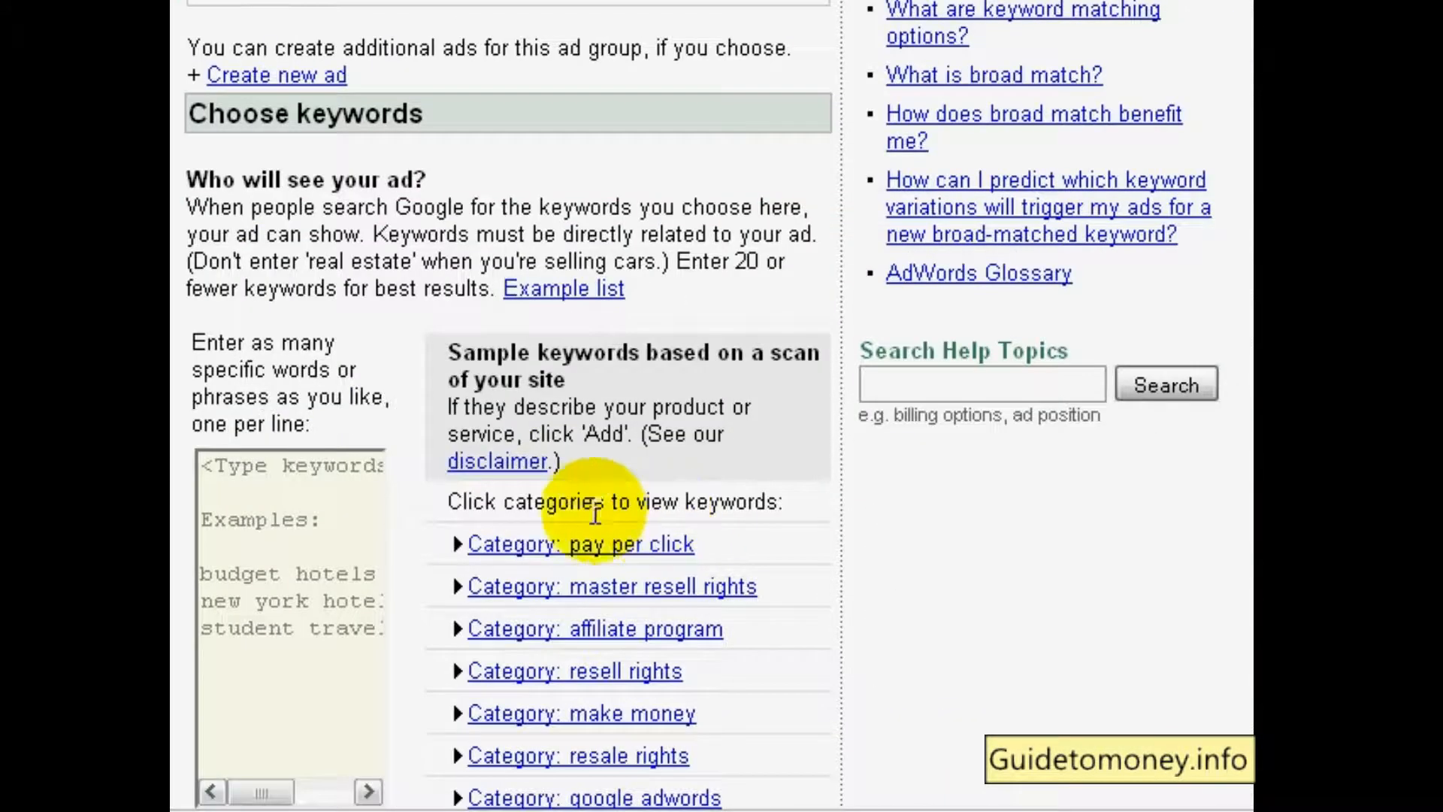
scroll(436, 511, "up", 4)
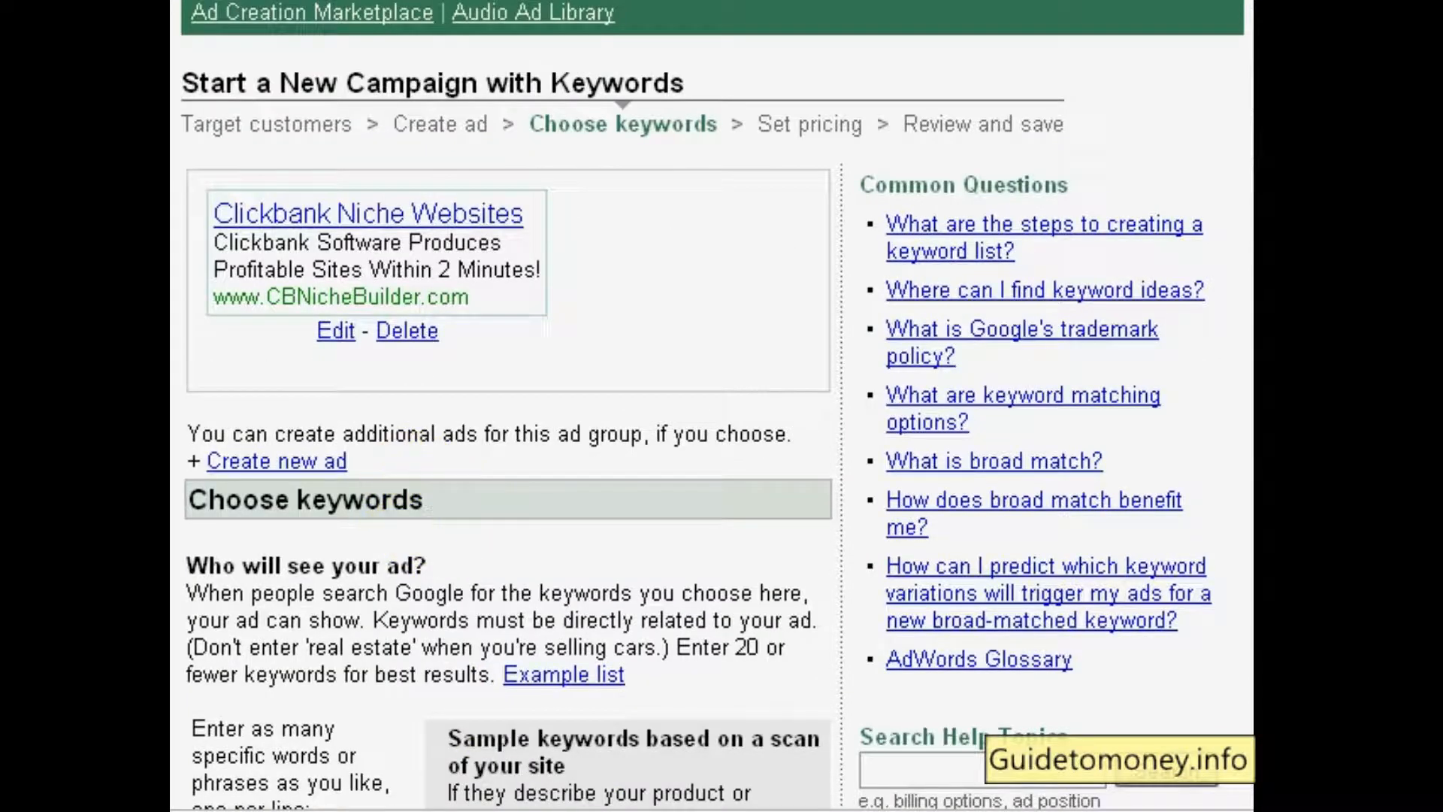
Copy the keywords from "clickbank" through "clickbank search" in keywordlist.txt in Notepad
left_click(542, 809)
left_click_drag(798, 144, 578, 30)
left_click(225, 143)
left_click_drag(225, 143, 397, 518)
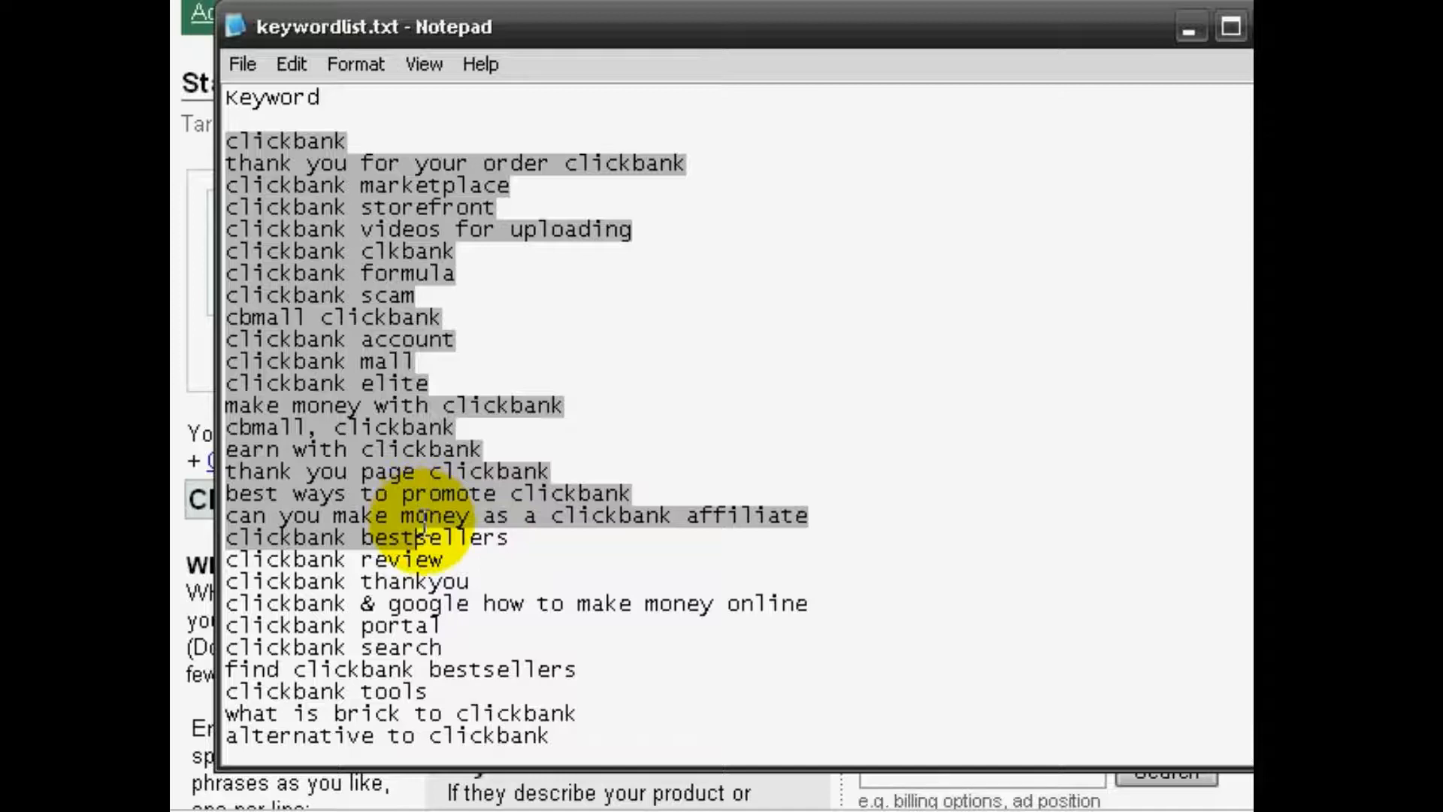
scroll(426, 524, "down", 1)
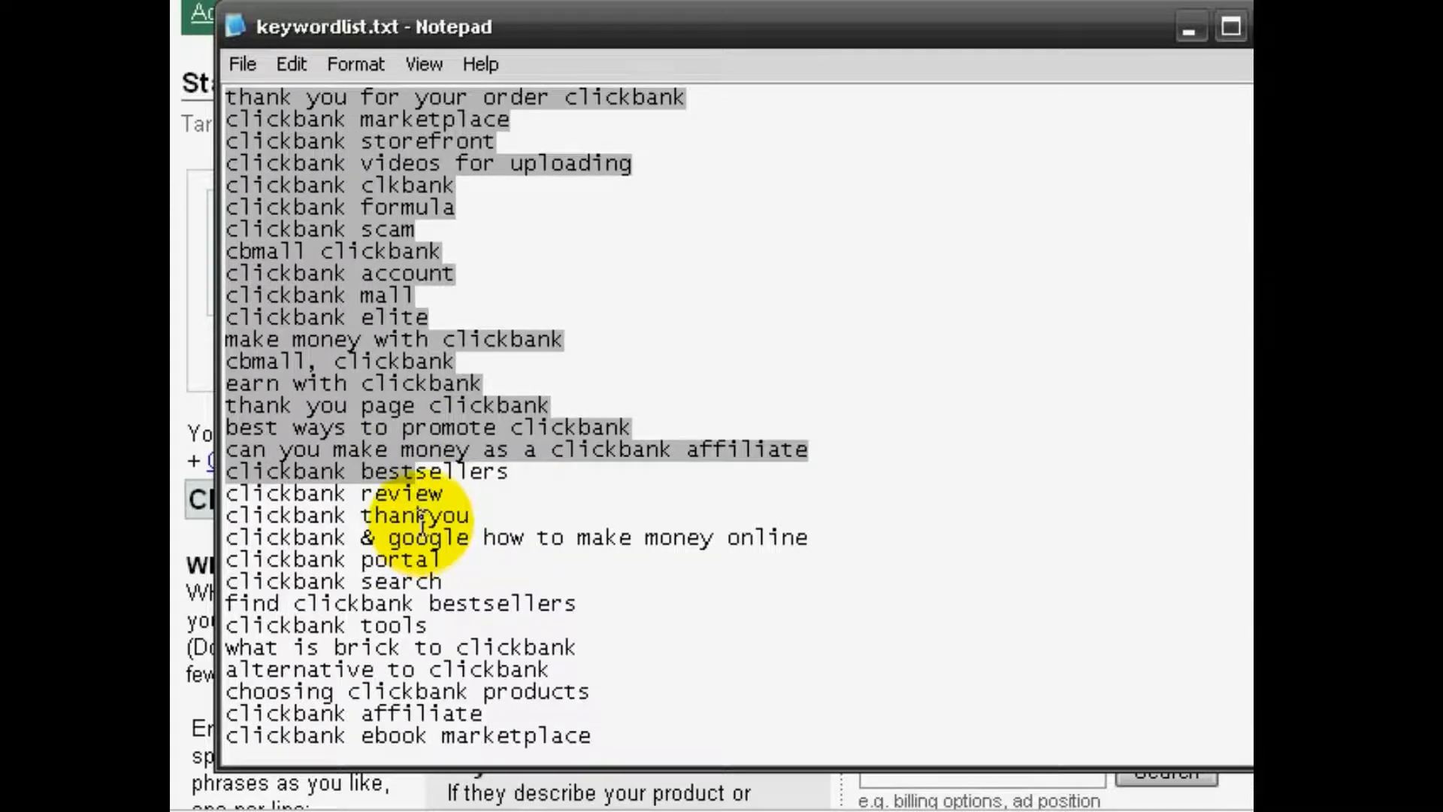
left_click(596, 579, "shift")
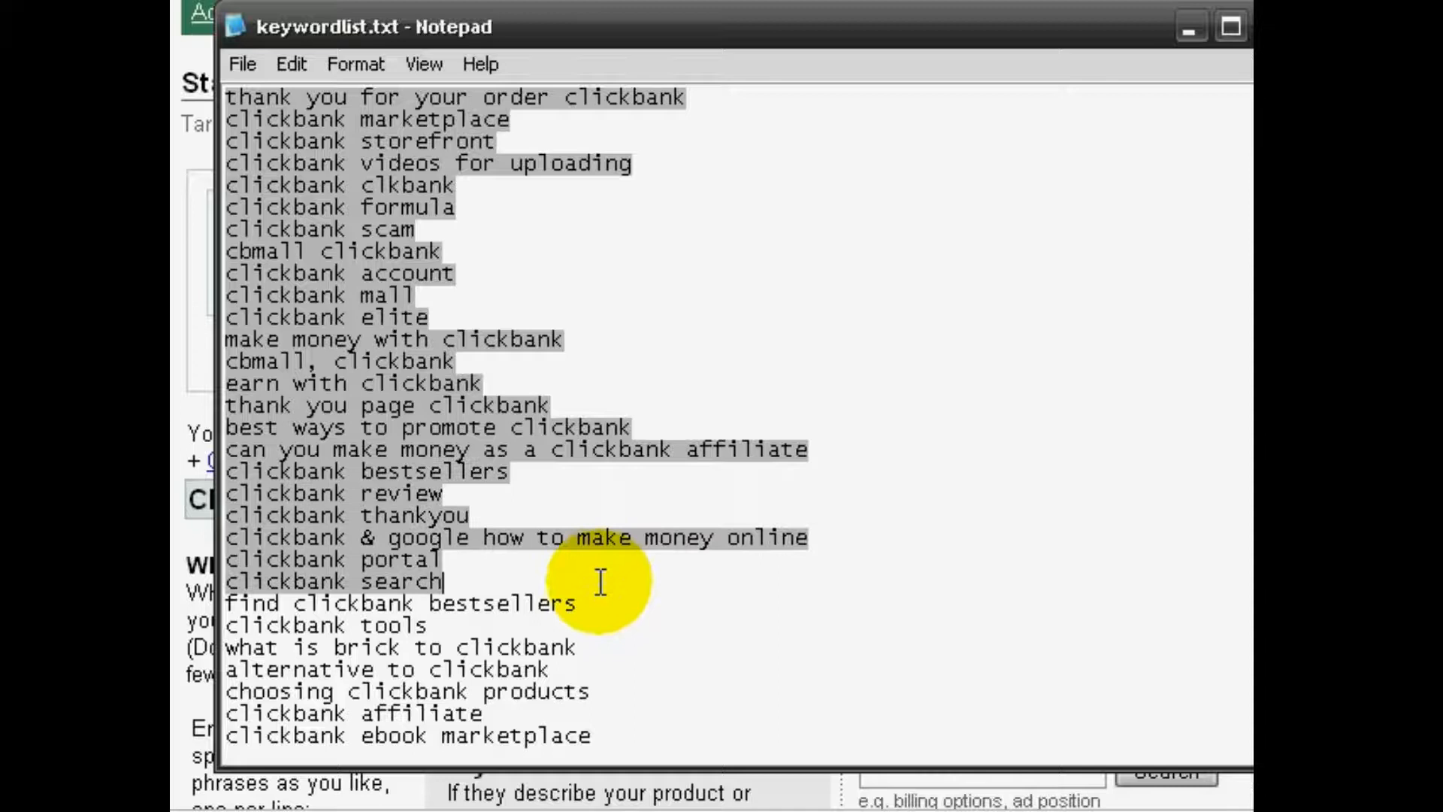
scroll(376, 410, "up", 2)
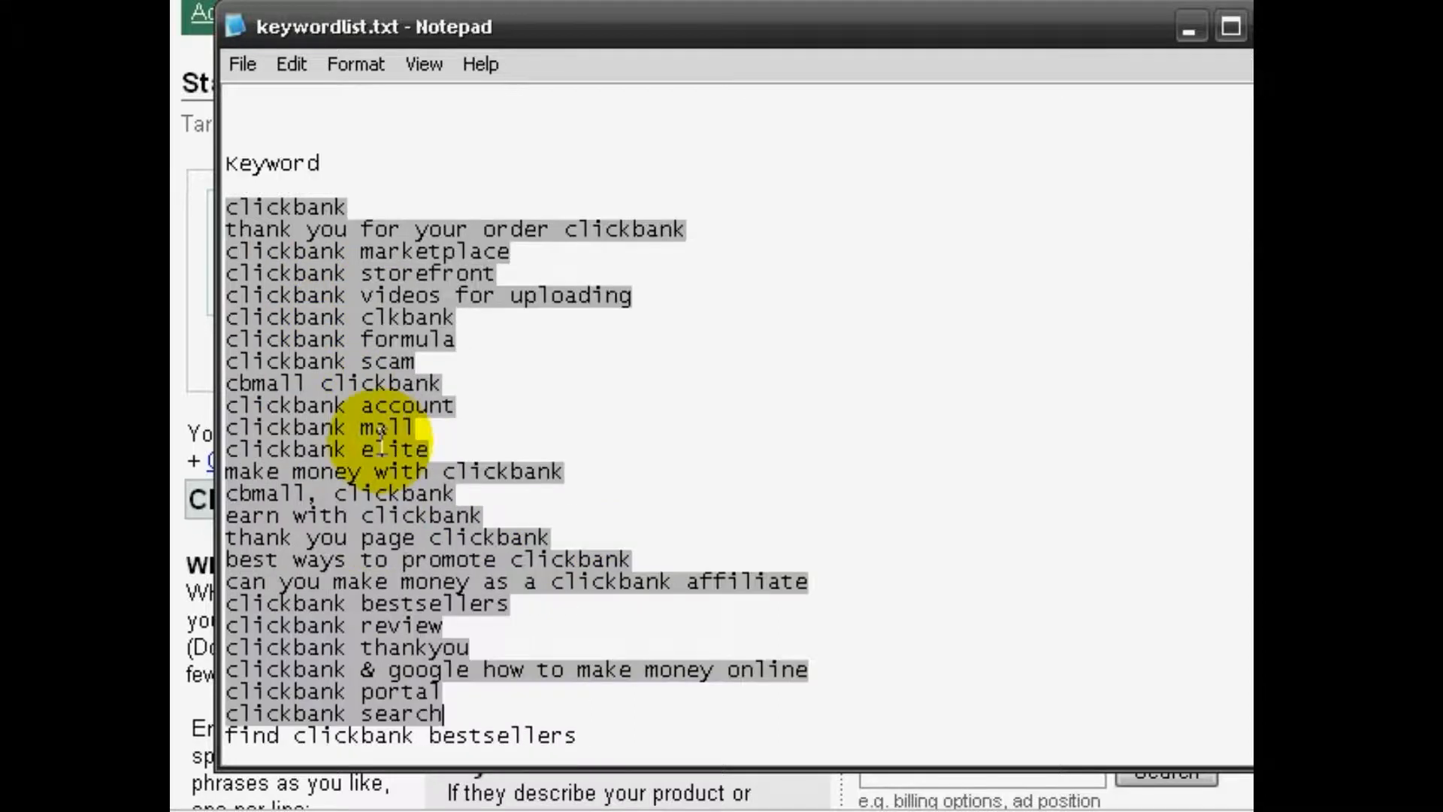
scroll(382, 432, "down", 3)
scroll(367, 345, "up", 3)
right_click(367, 335)
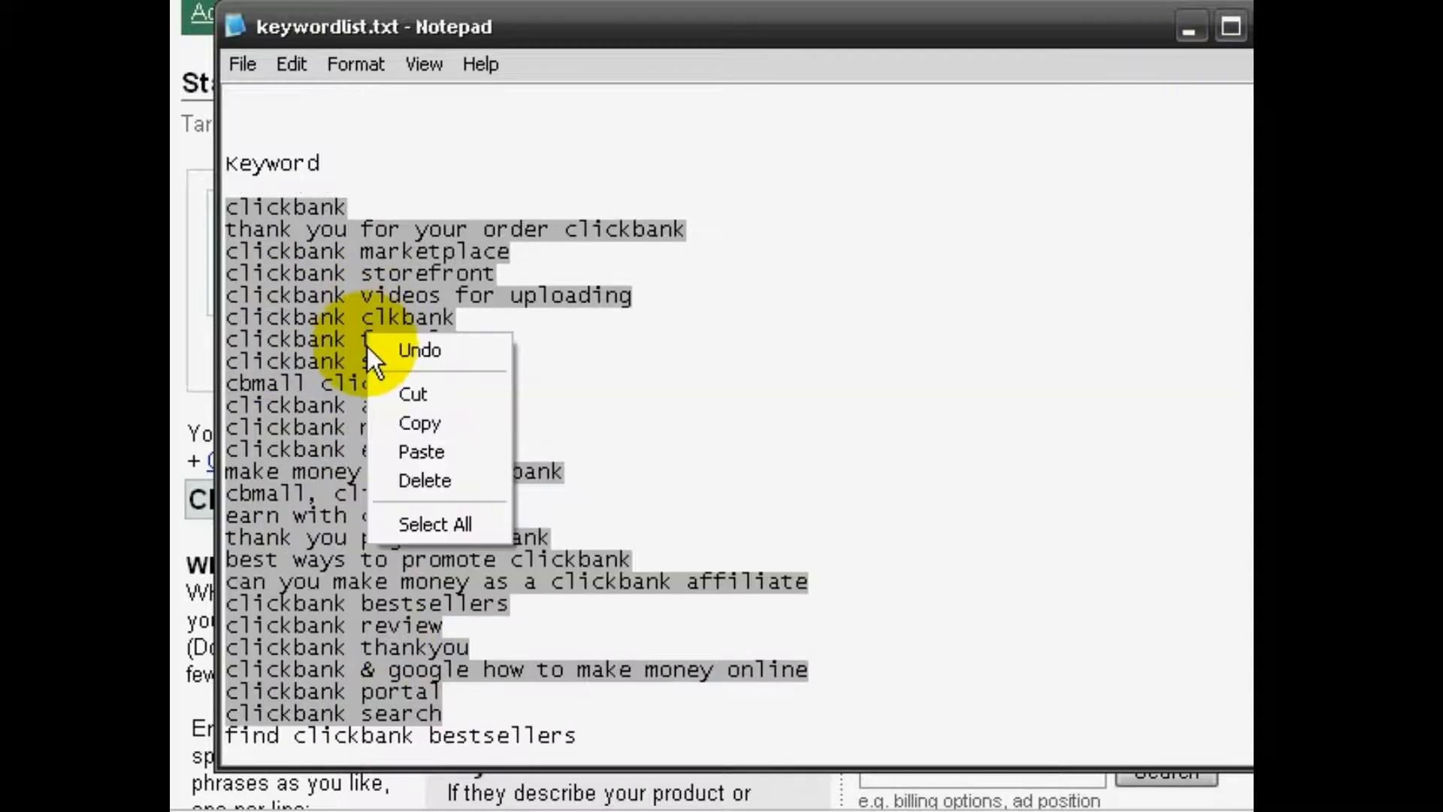
left_click(436, 421)
Return to the AdWords page and paste the copied keywords into the campaign's keyword list
left_click(402, 3)
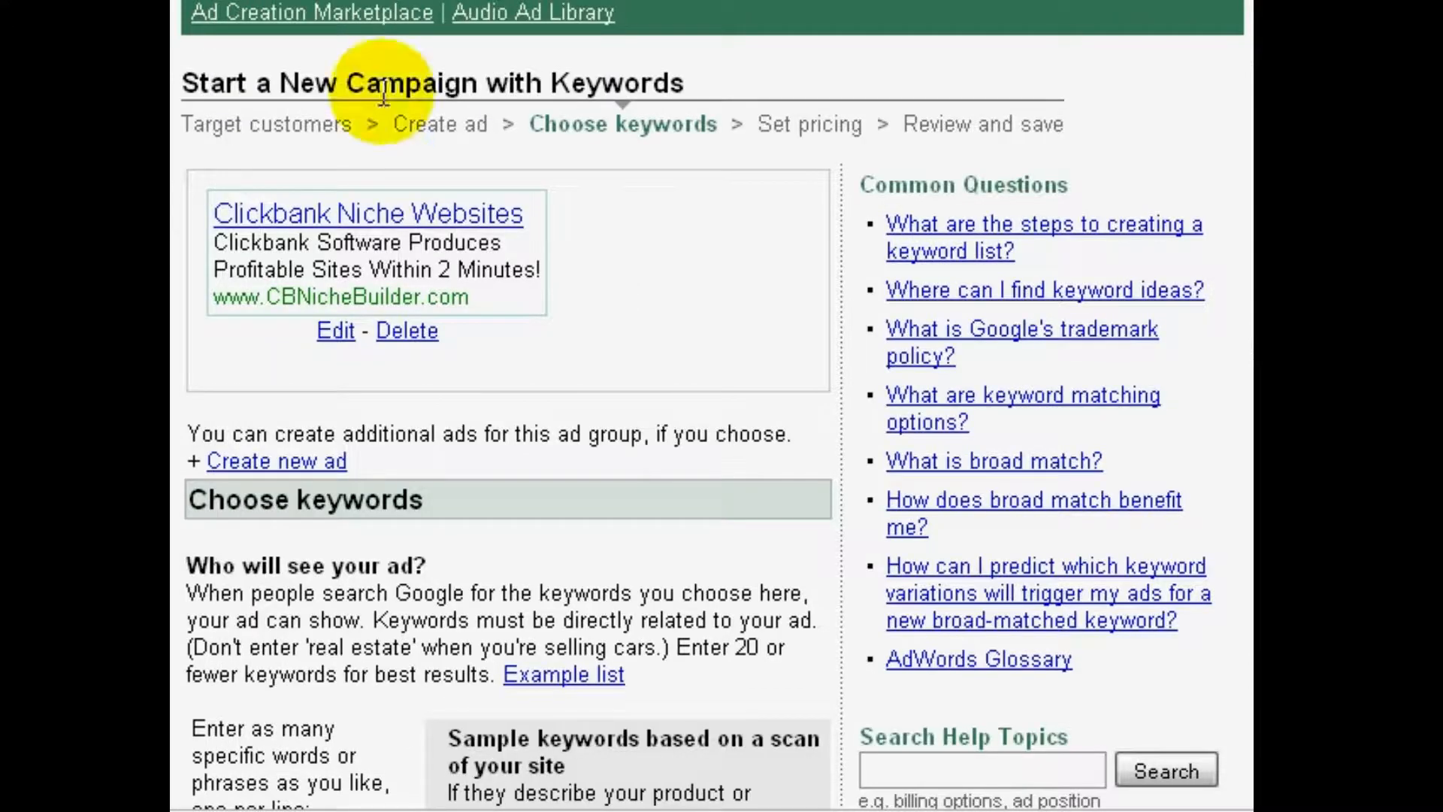
scroll(301, 470, "down", 3)
scroll(297, 485, "down", 1)
left_click(285, 473)
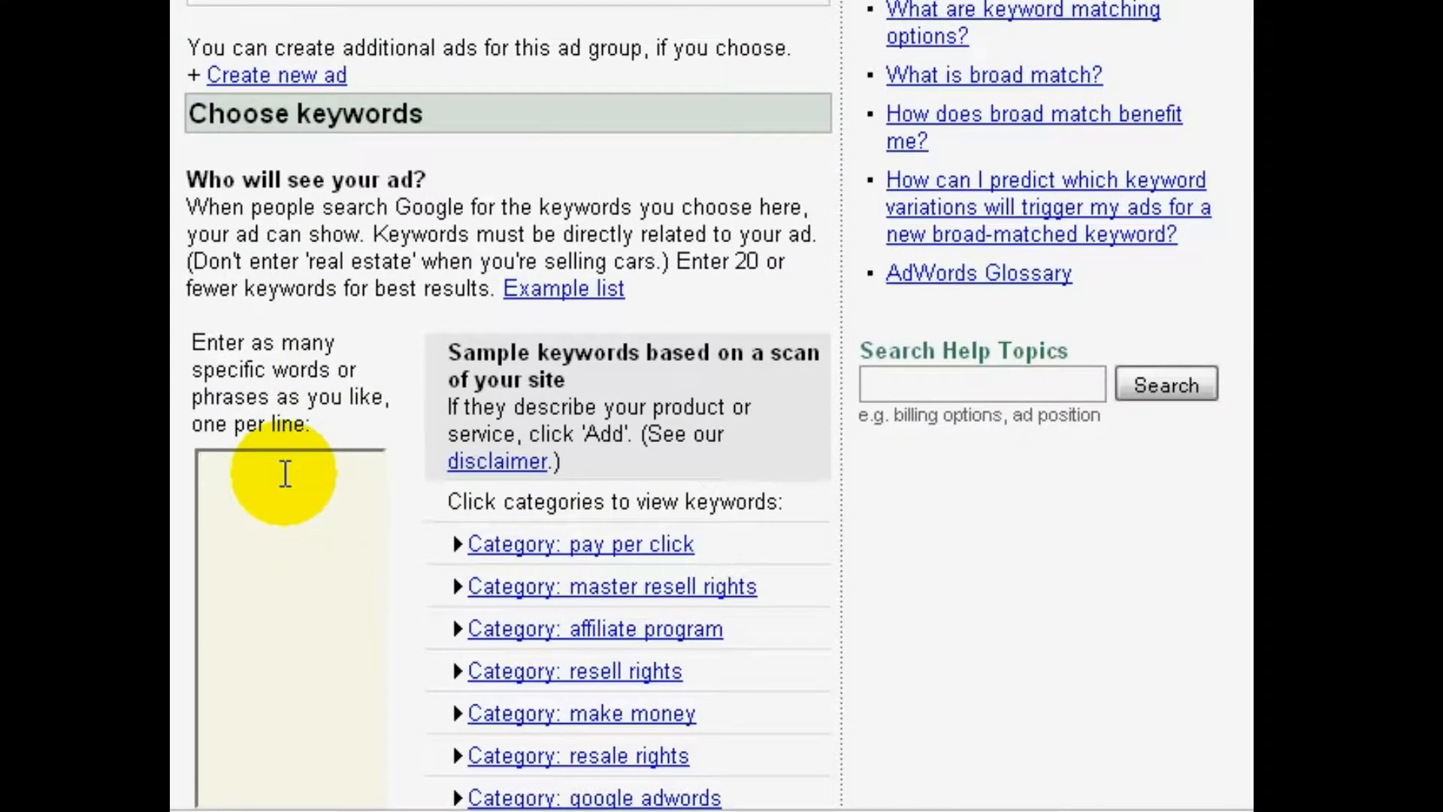
key("ctrl+v")
scroll(408, 486, "down", 5)
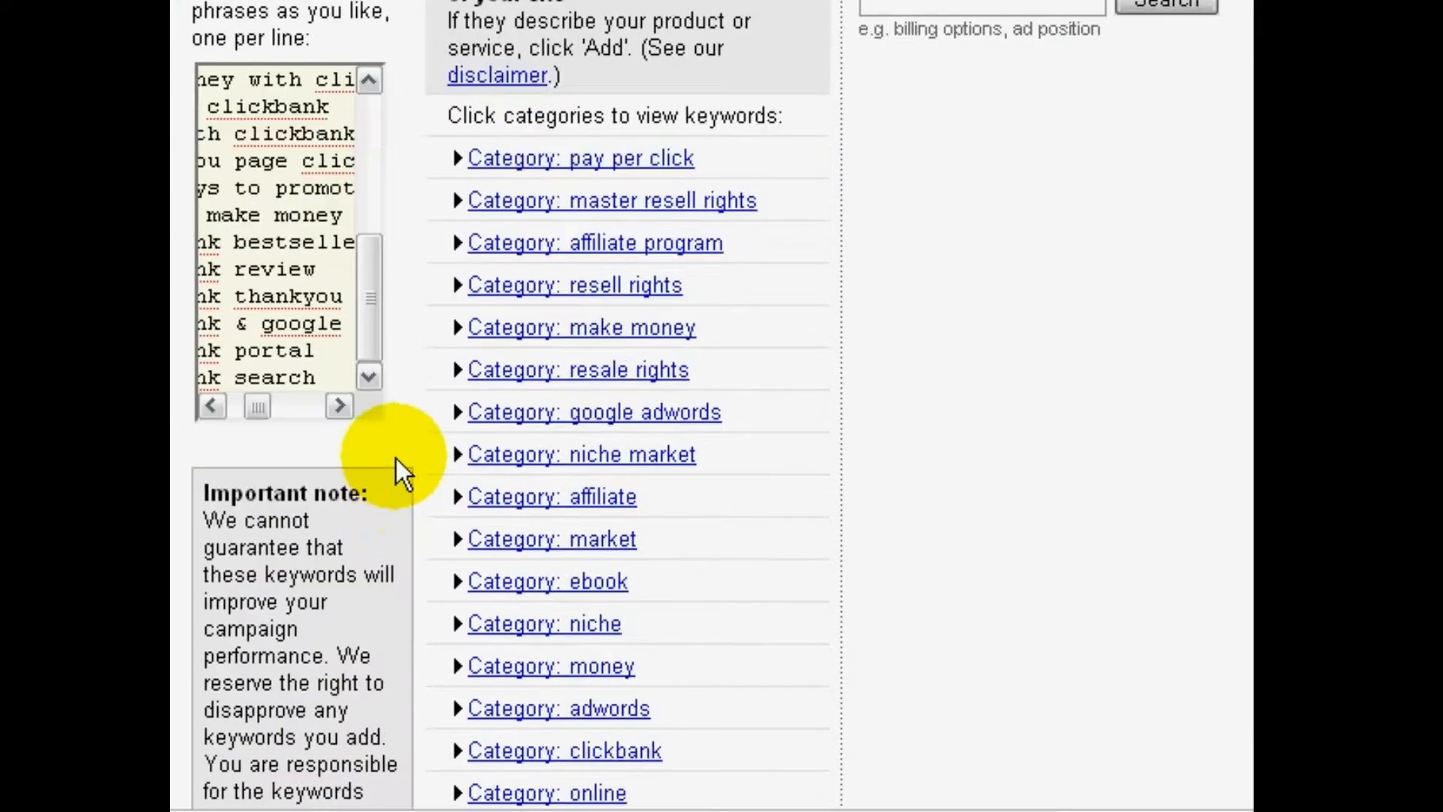
Add the suggested keywords clickbank builder, clickbank software and clickbank secrets from the clickbank category, and continue to pricing
scroll(408, 457, "up", 4)
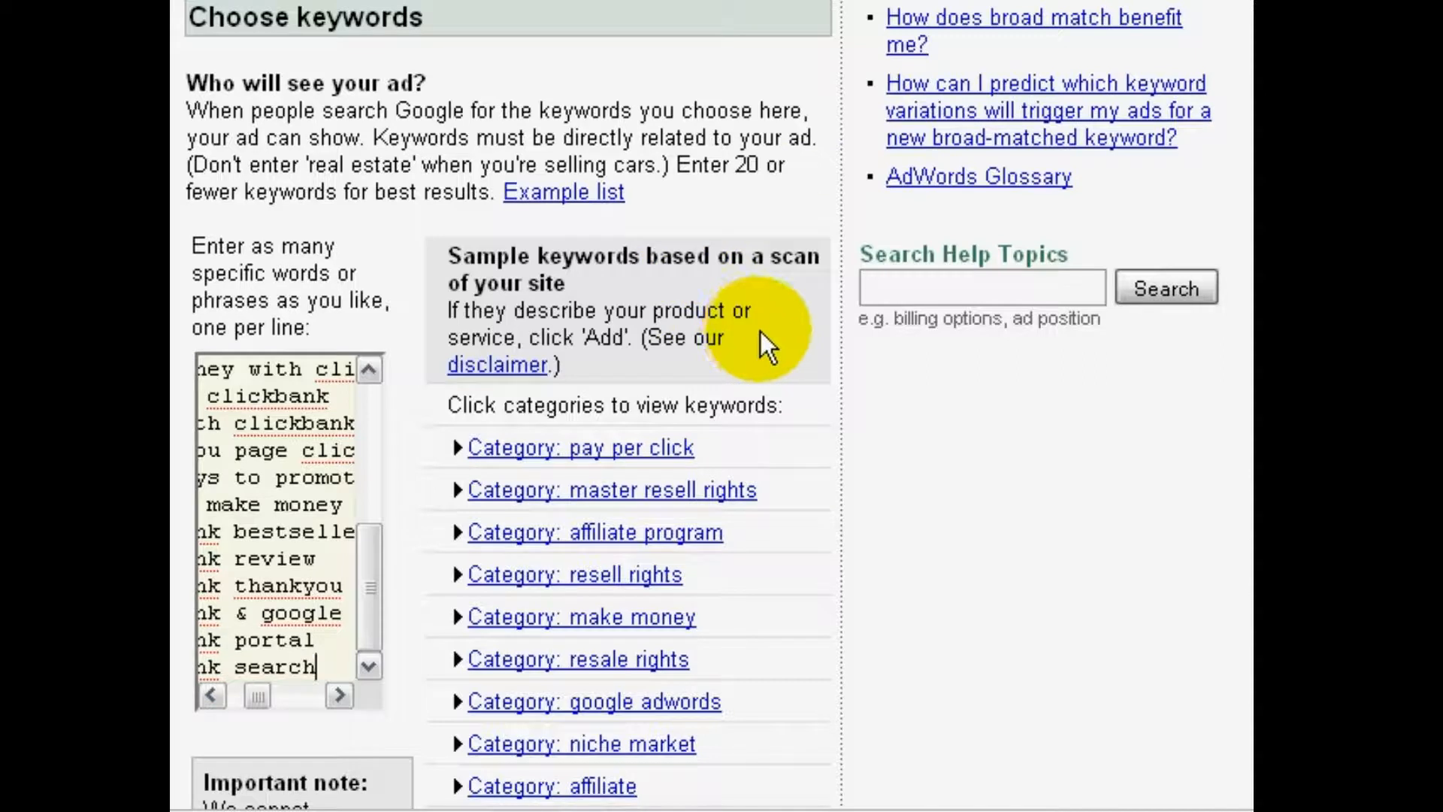
scroll(773, 439, "down", 2)
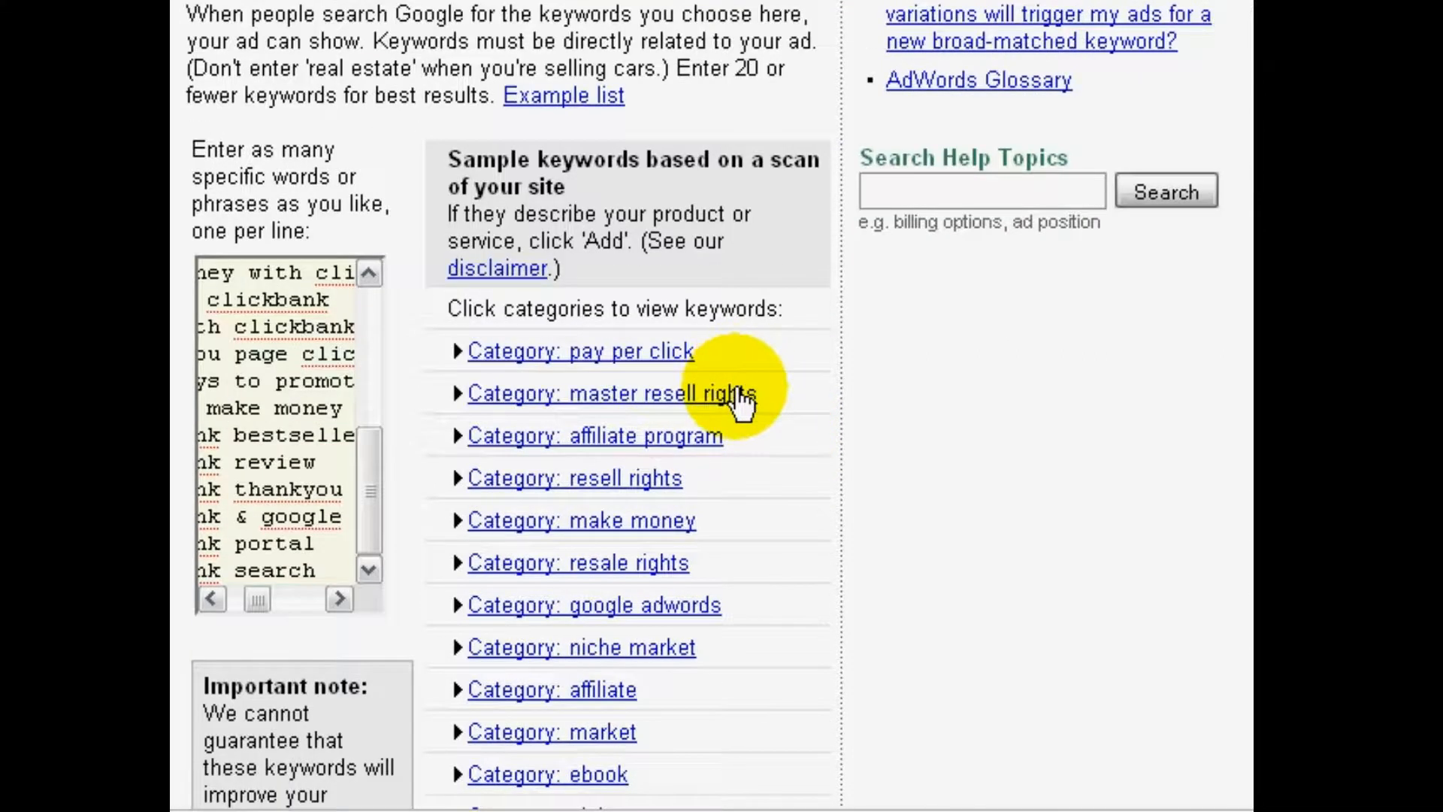
scroll(740, 398, "down", 6)
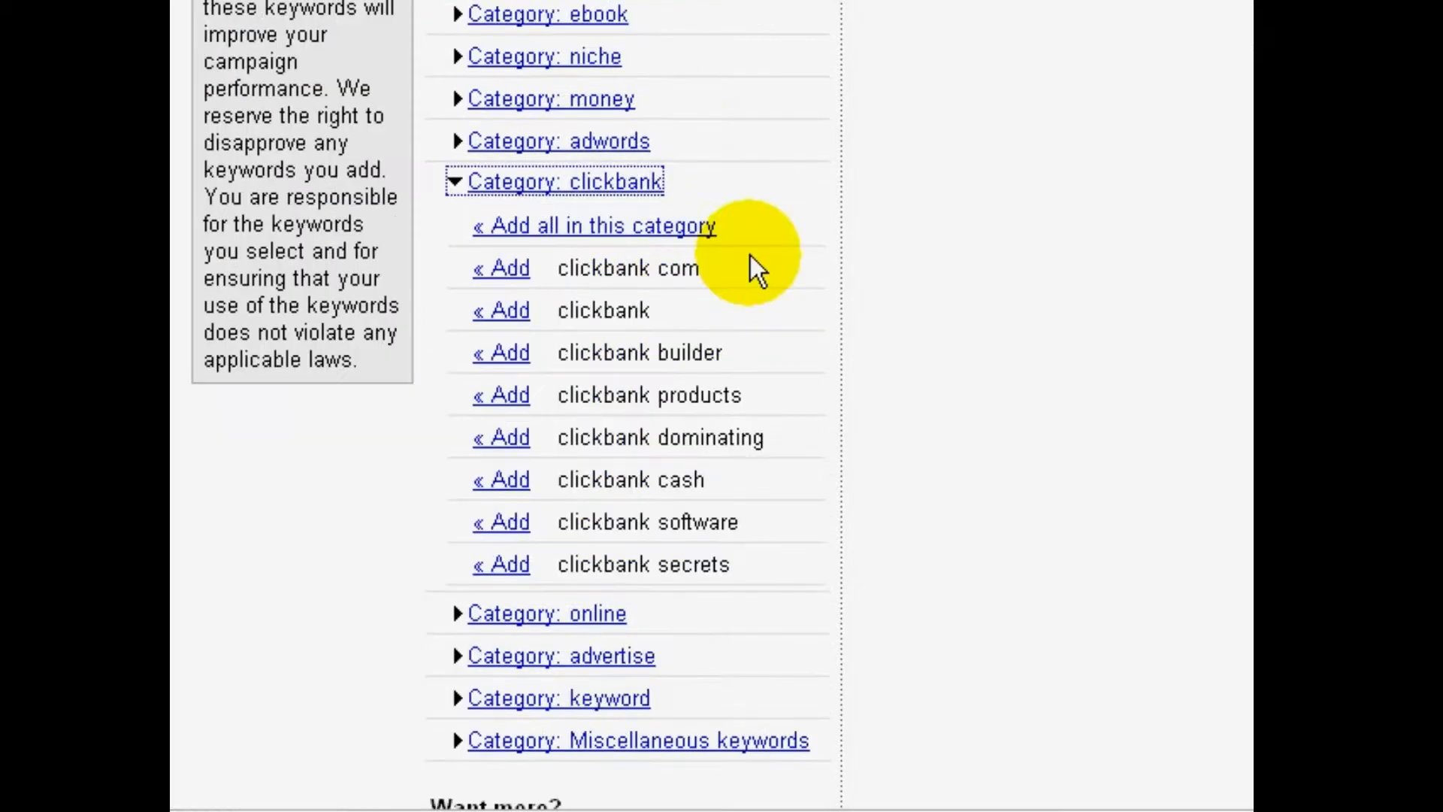
scroll(714, 274, "up", 2)
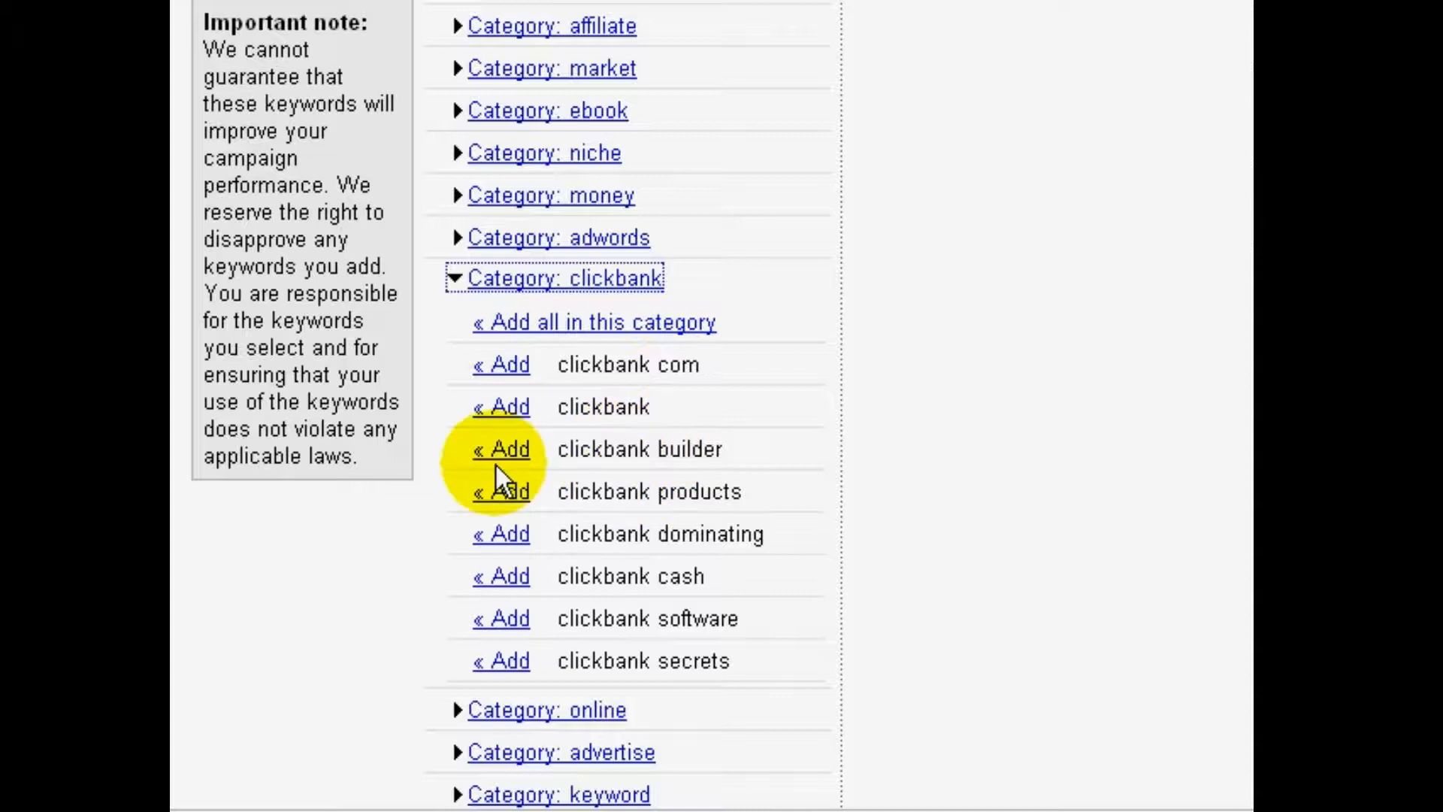
left_click(512, 451)
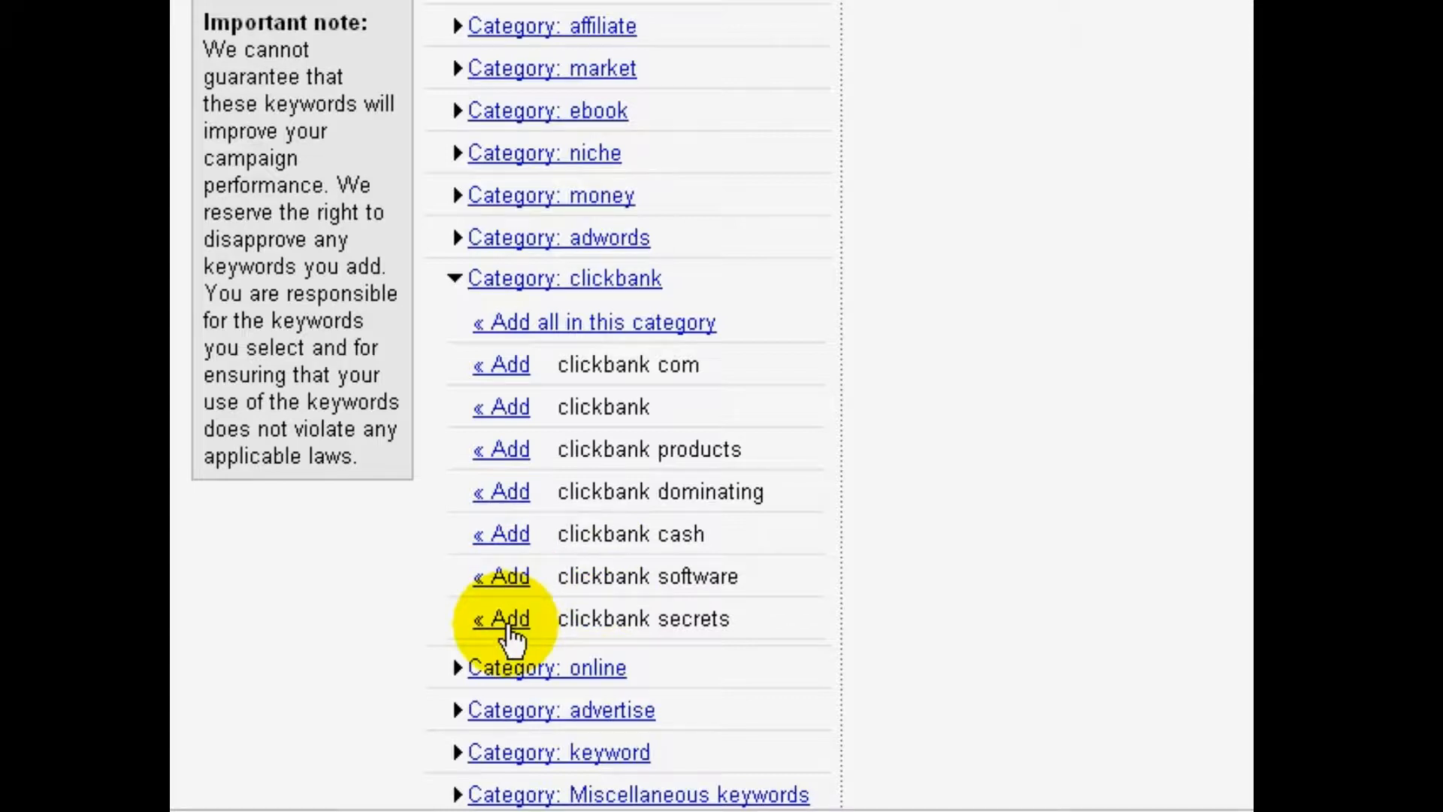
left_click(514, 575)
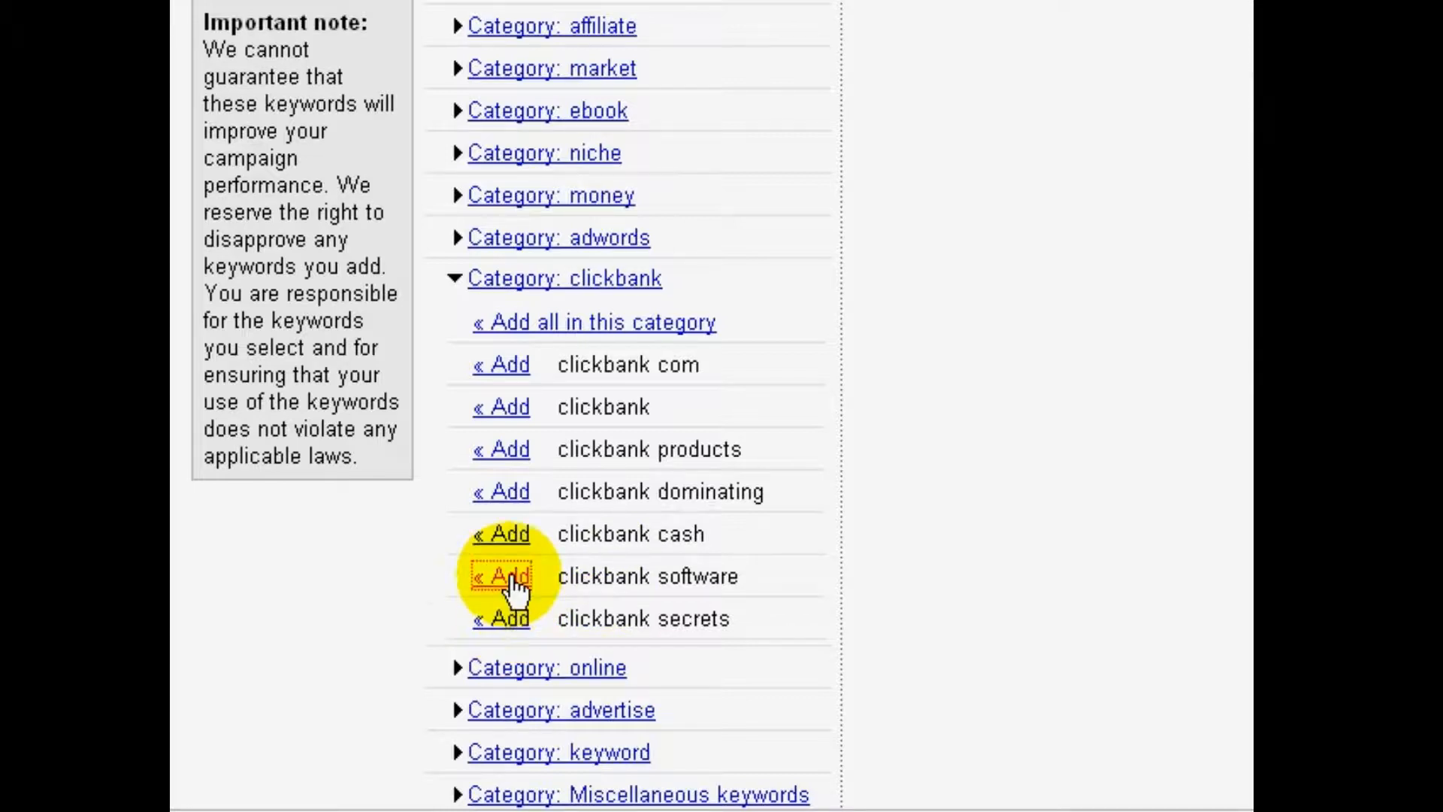
left_click(505, 580)
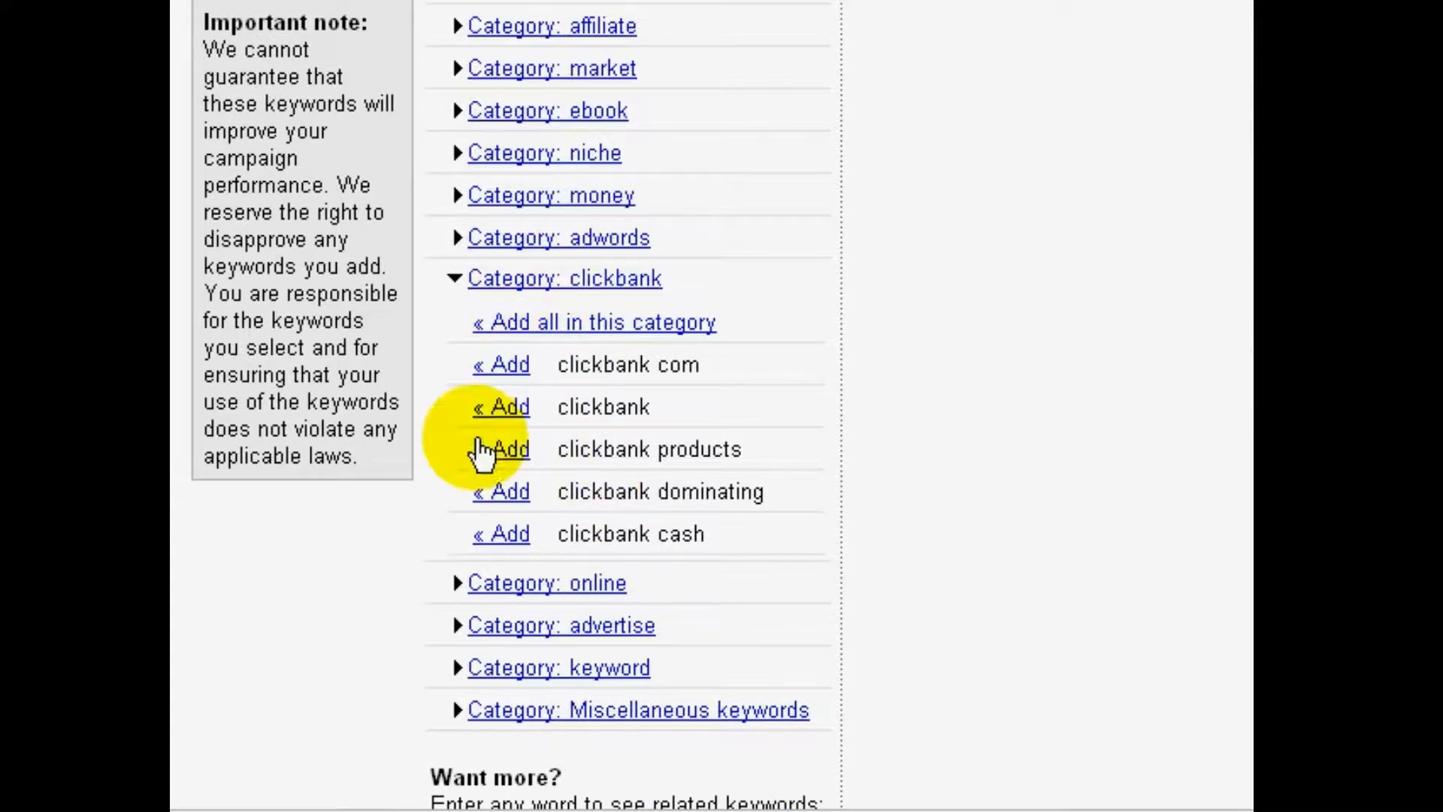
scroll(431, 478, "down", 4)
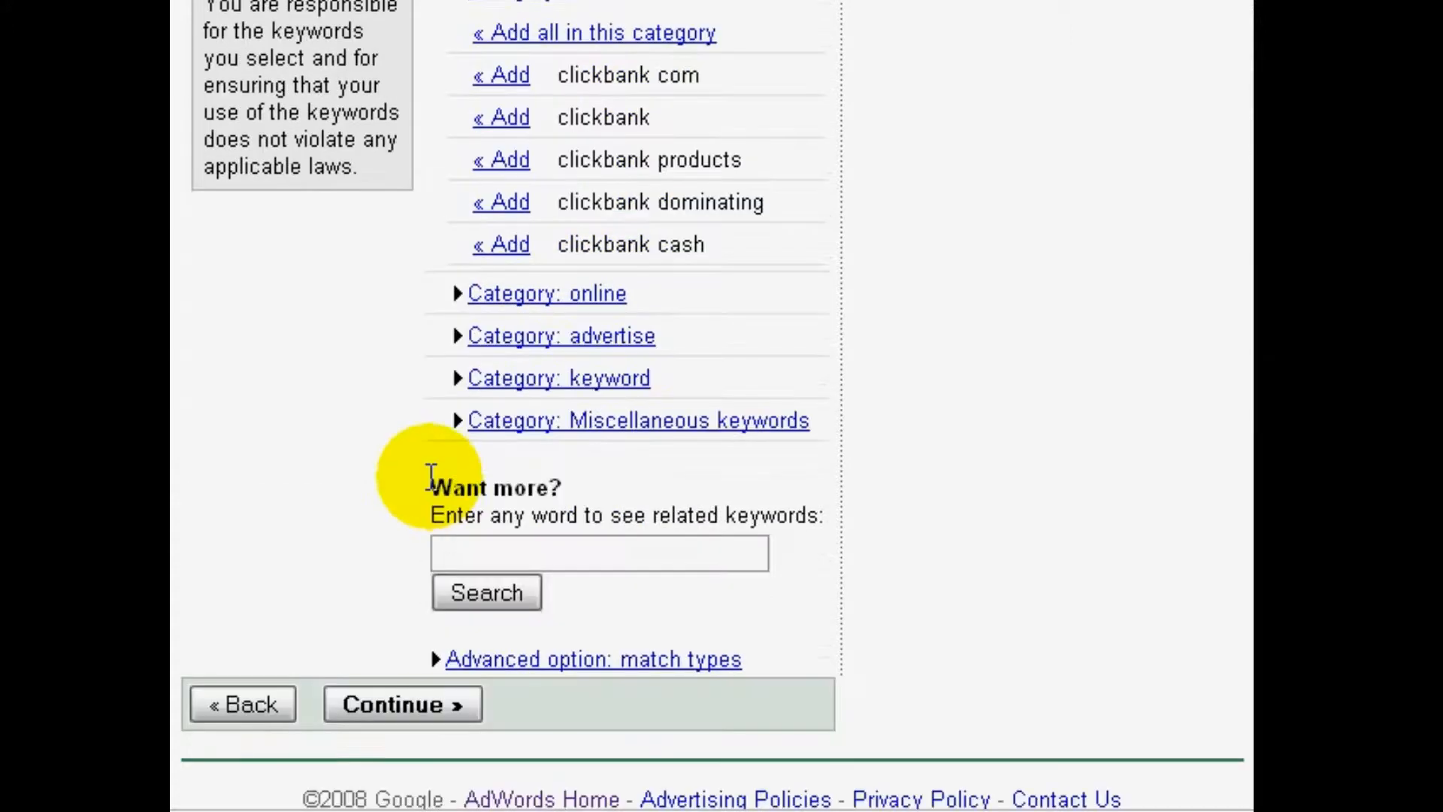
left_click(444, 701)
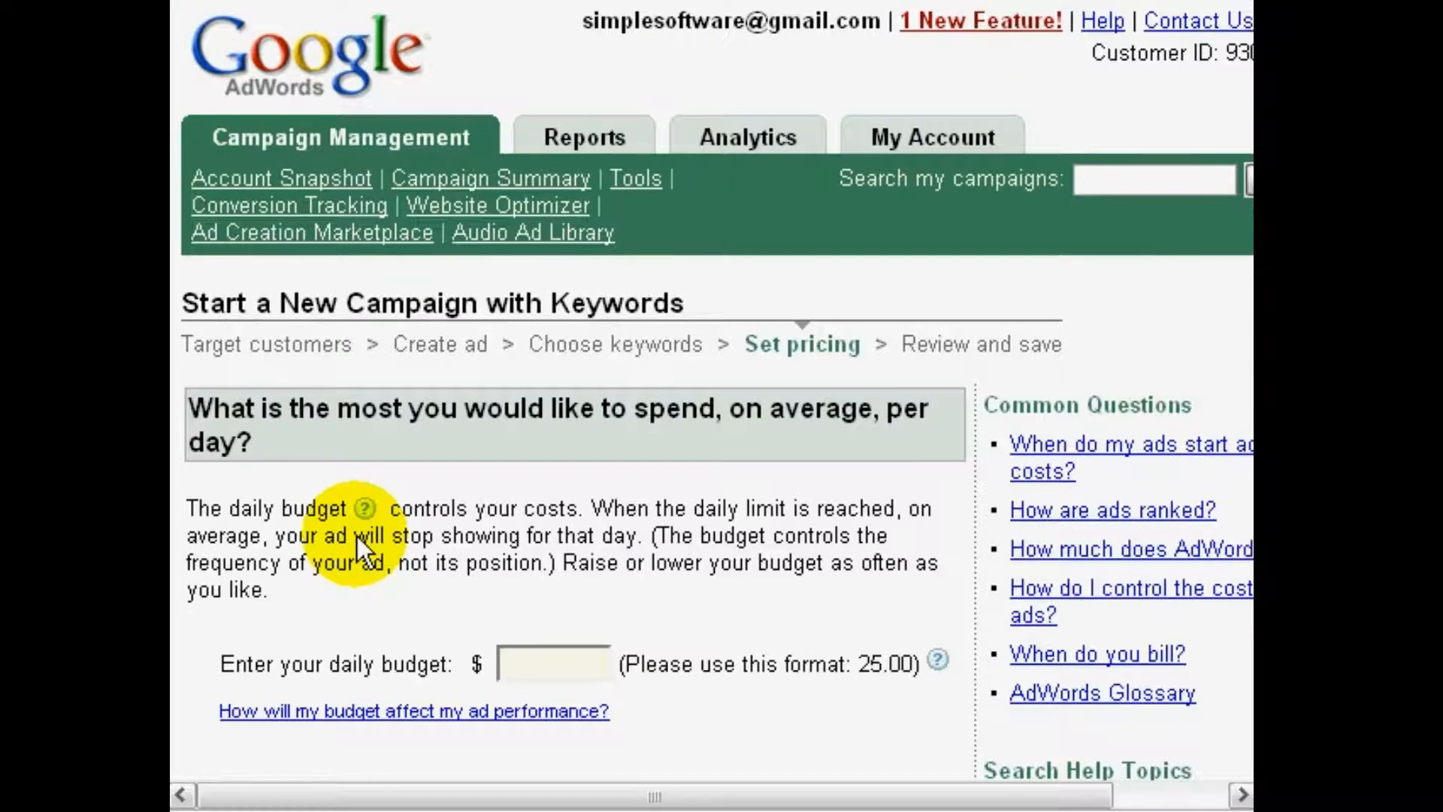
Set the campaign's daily budget to $10
scroll(358, 535, "down", 2)
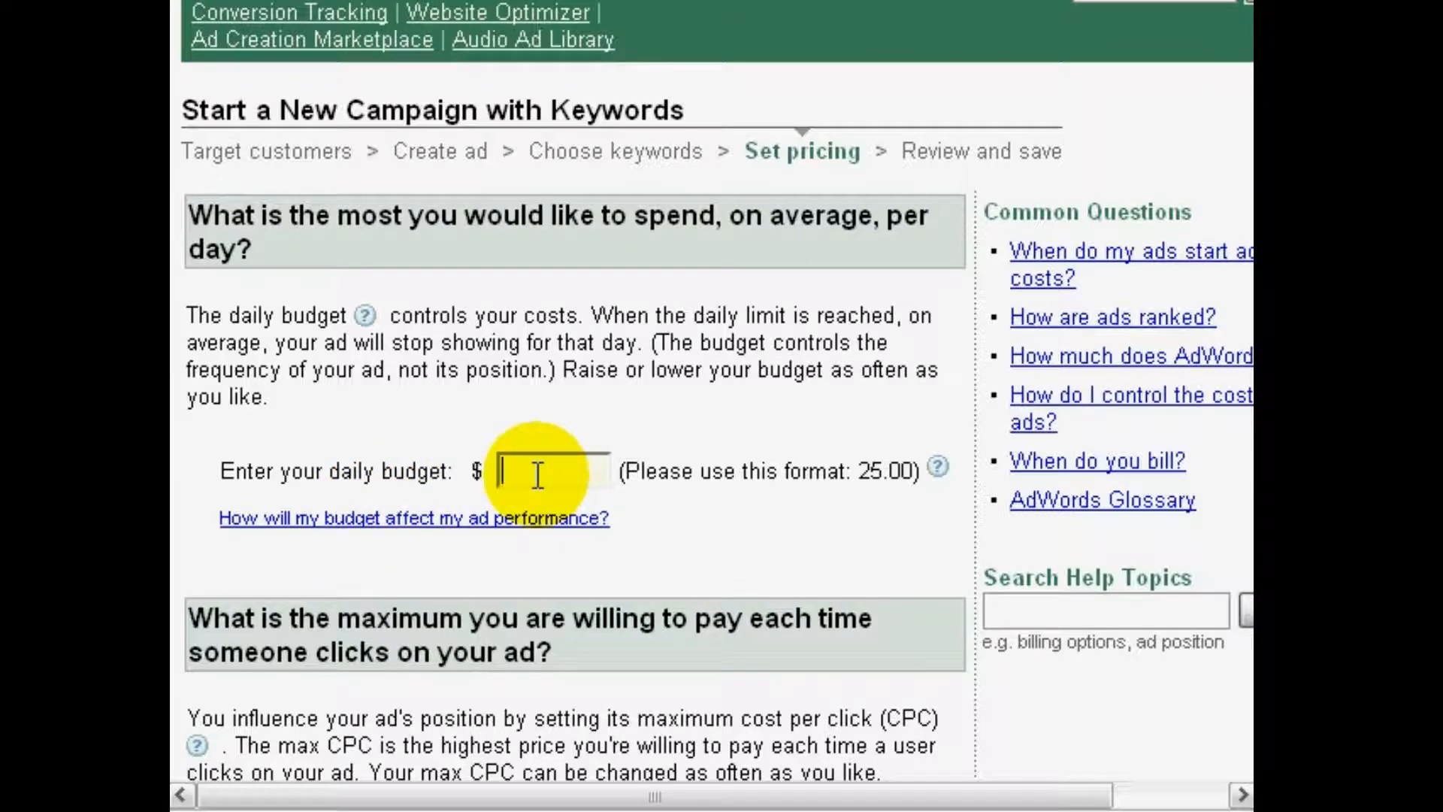
type("10")
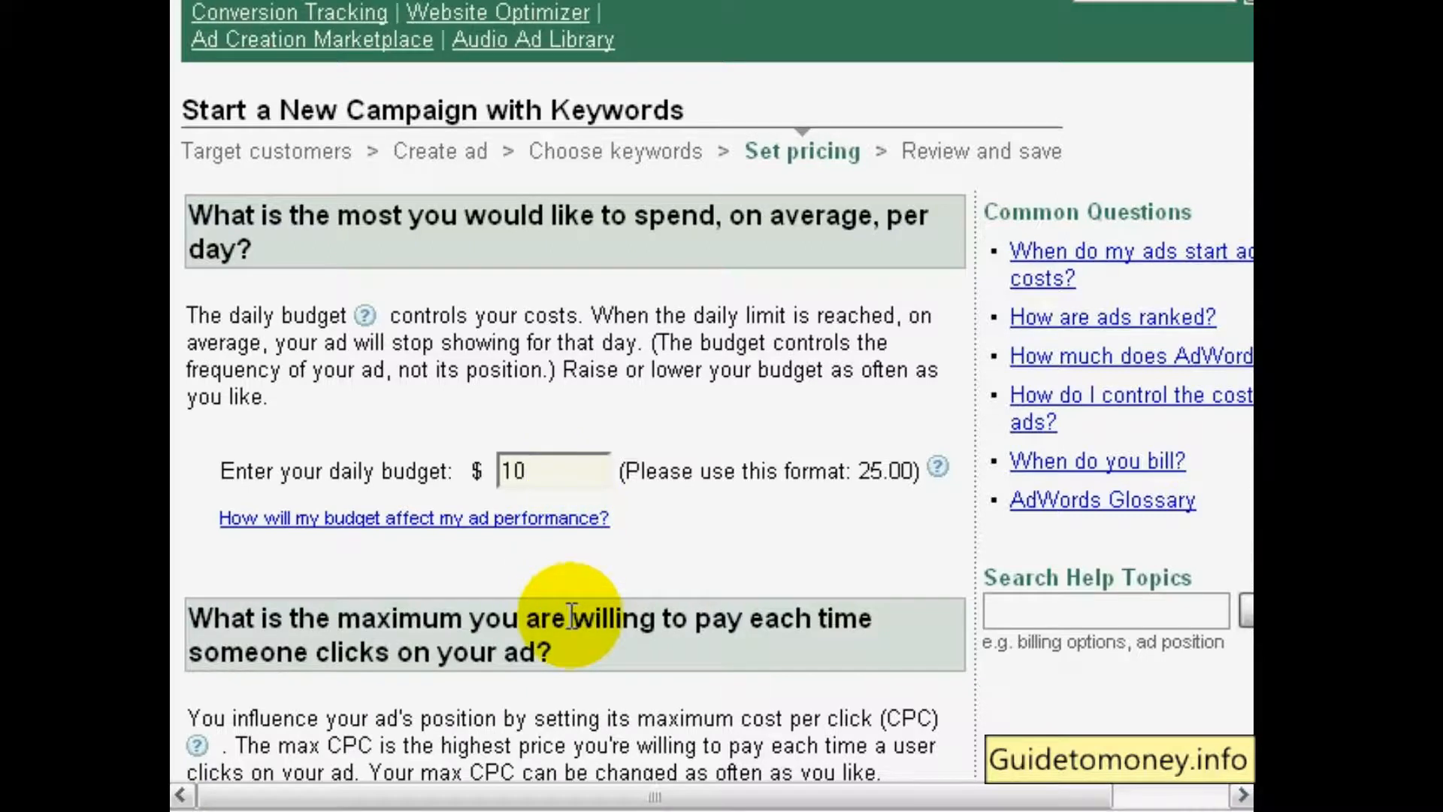
scroll(571, 616, "down", 3)
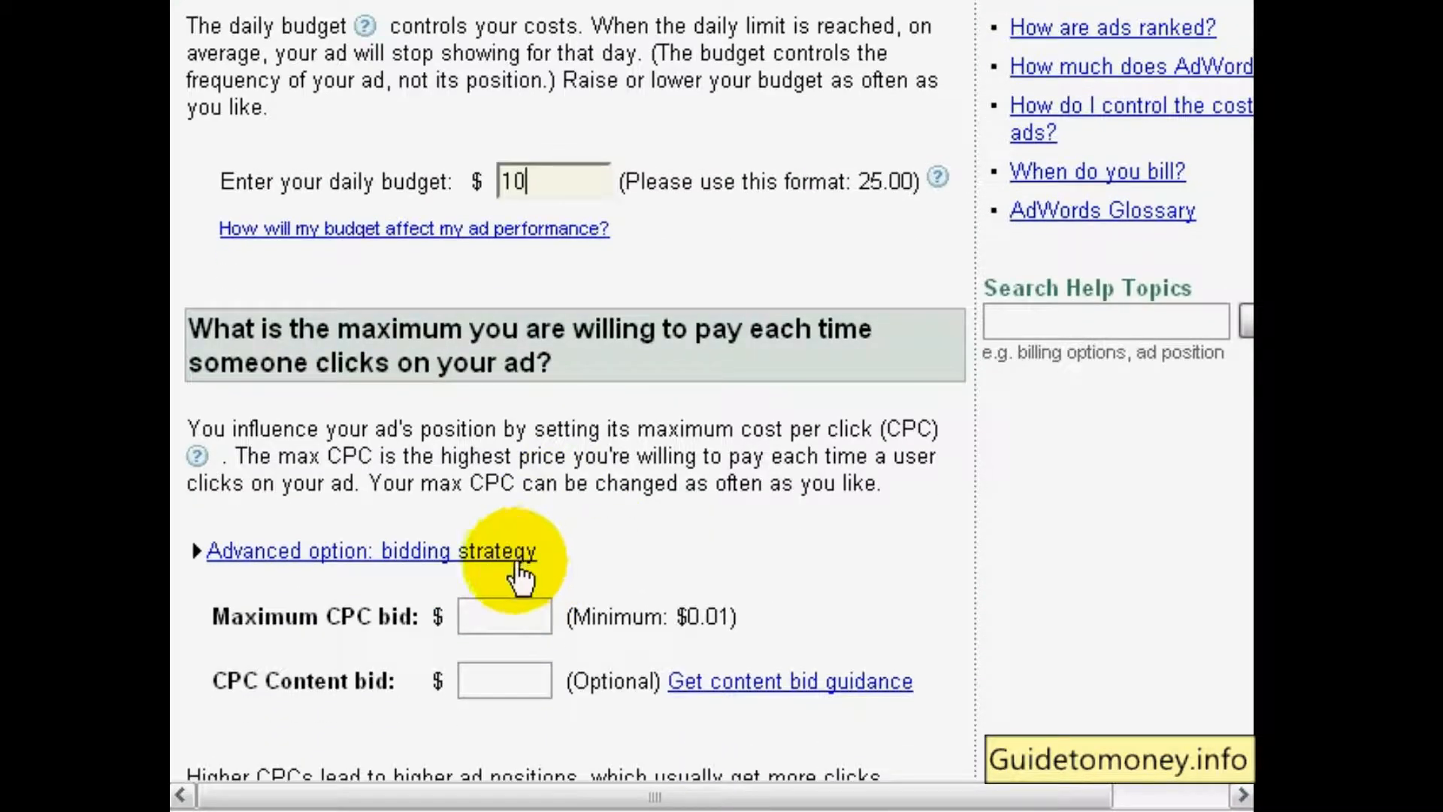
scroll(514, 560, "up", 1)
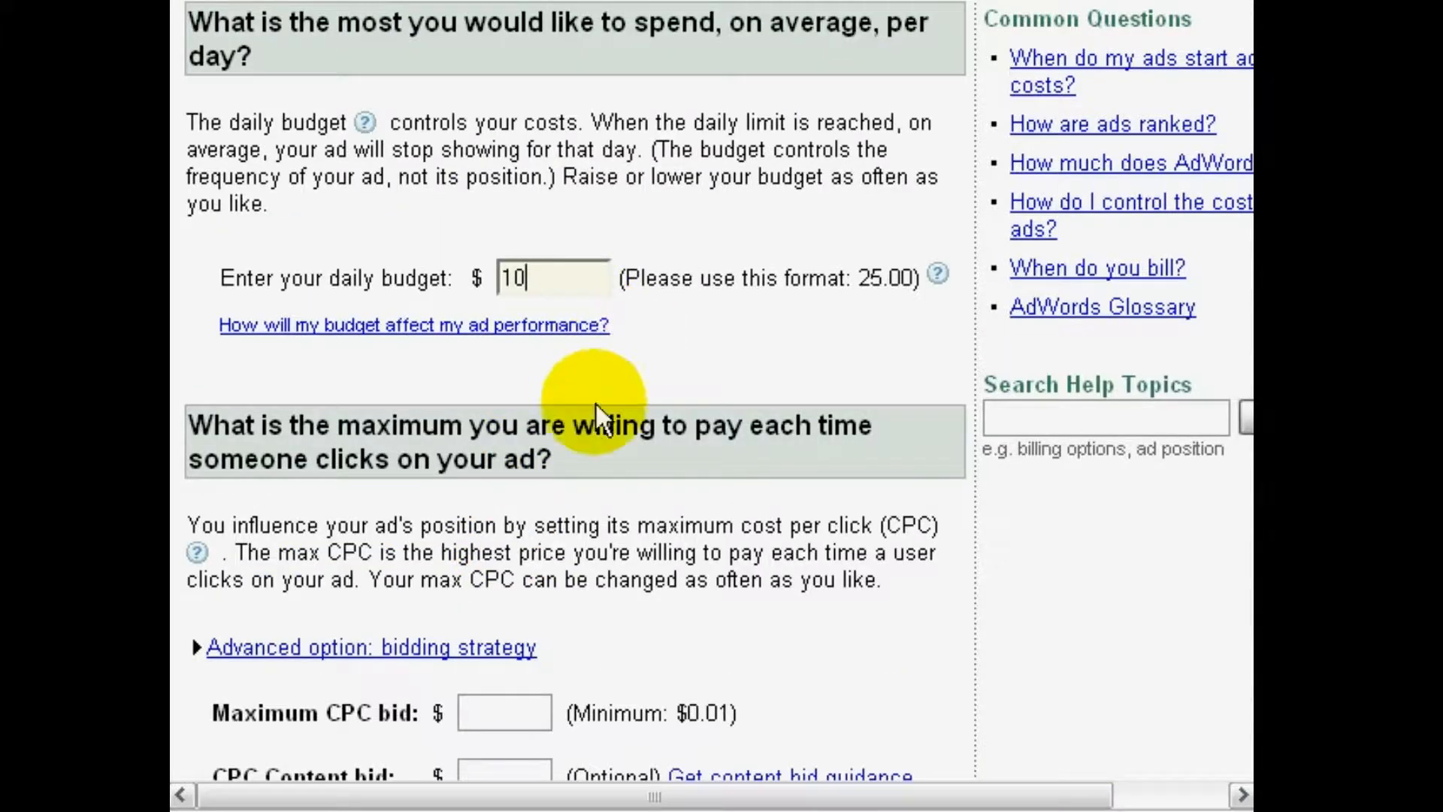
Set the maximum CPC bid to $0.05
scroll(597, 421, "down", 1)
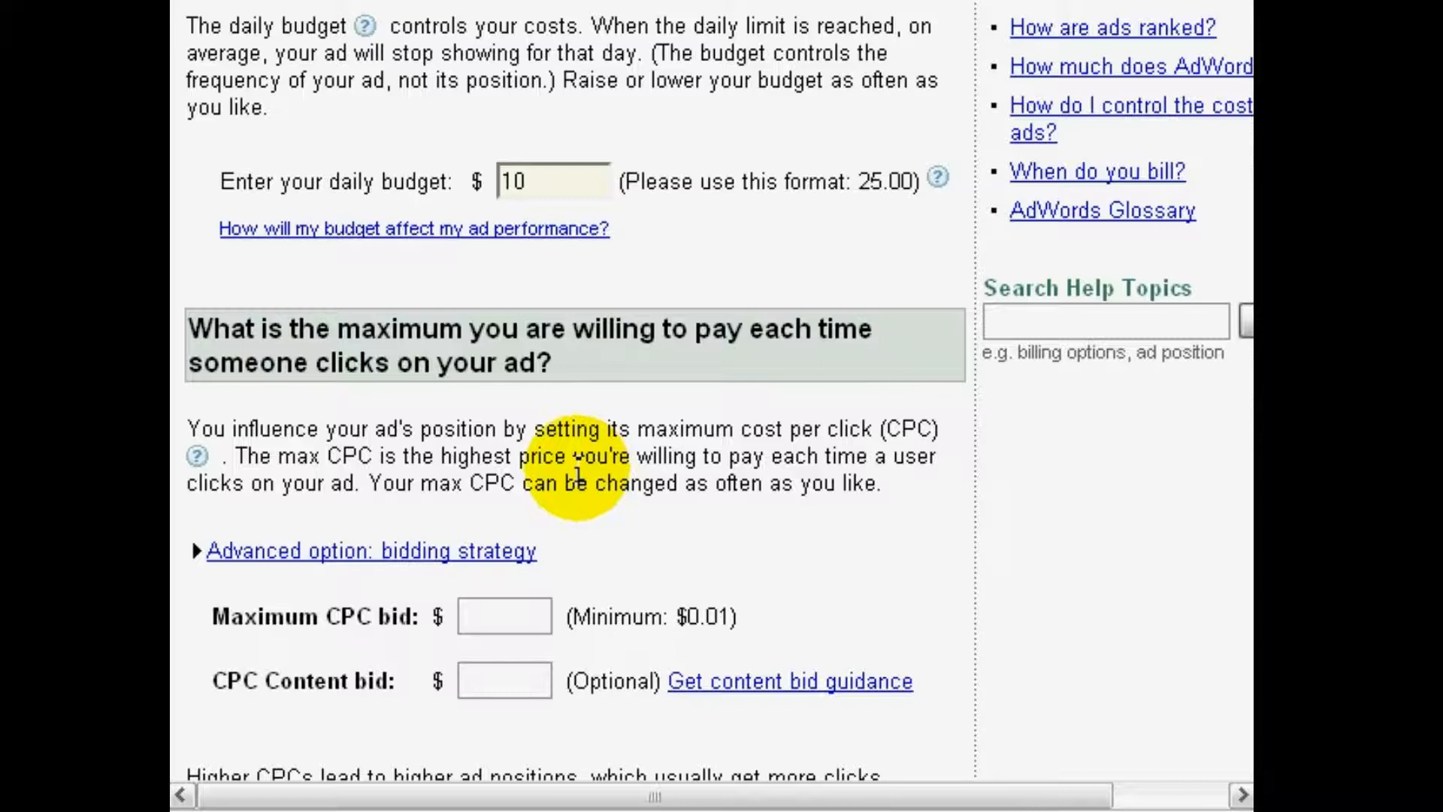
scroll(572, 470, "down", 1)
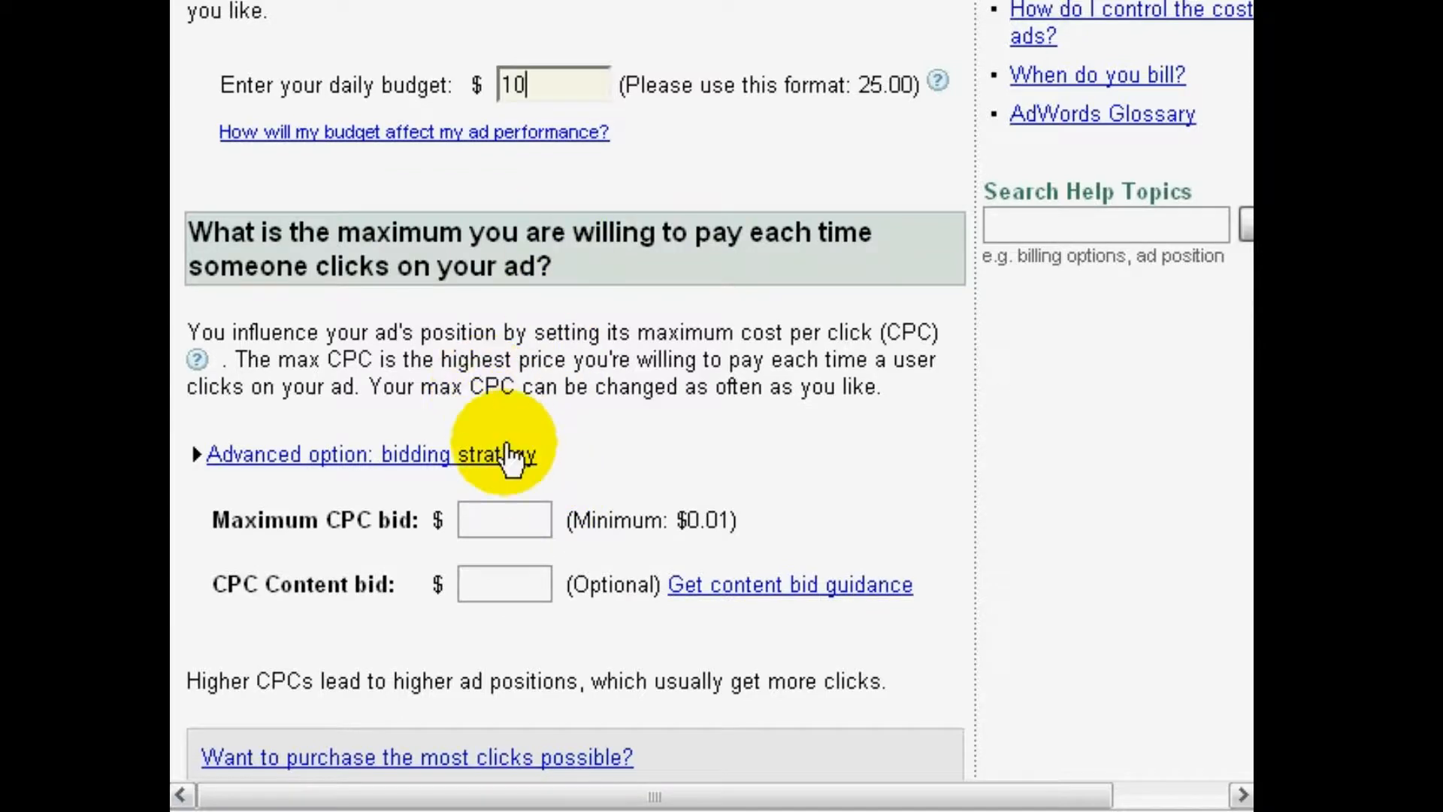
left_click(342, 526)
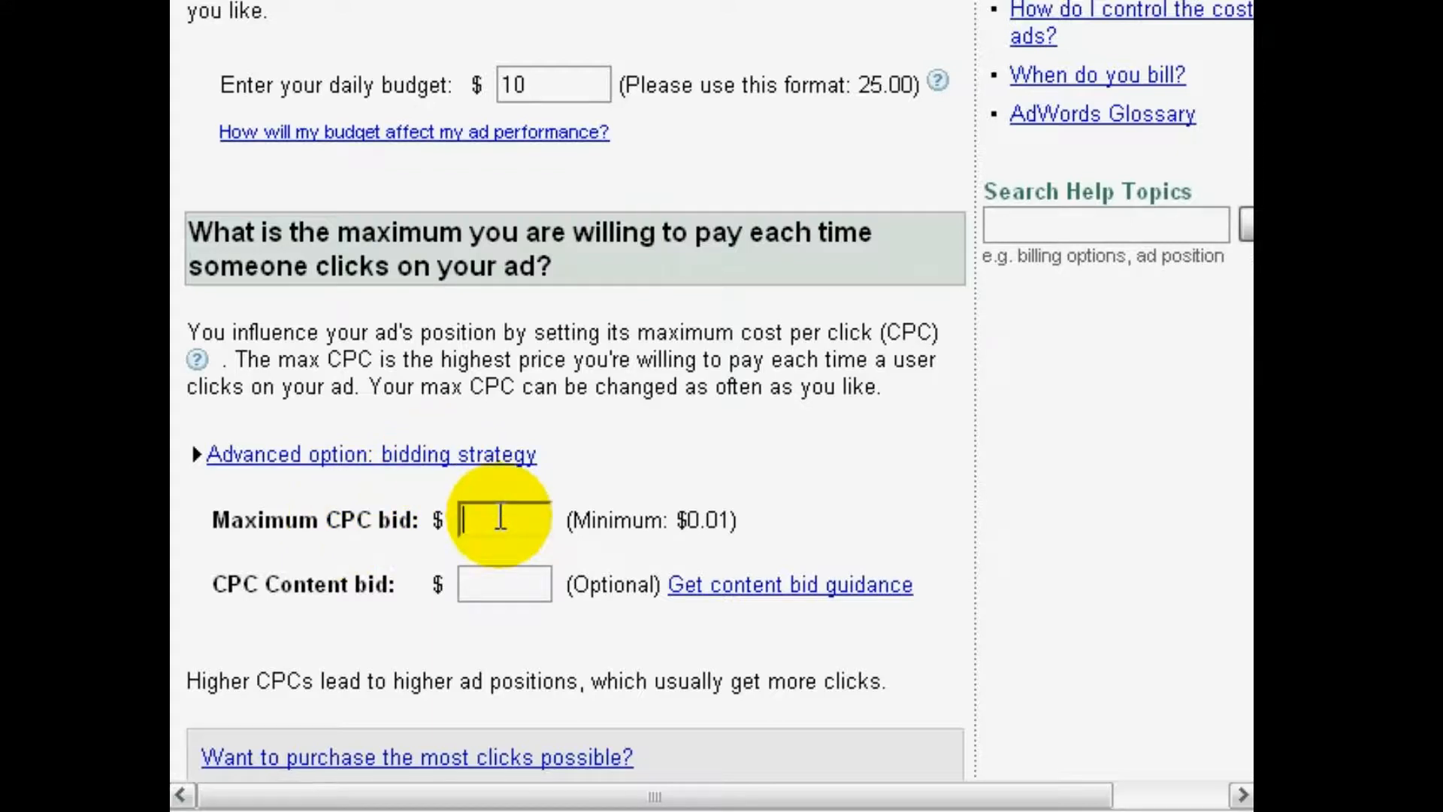
type(".")
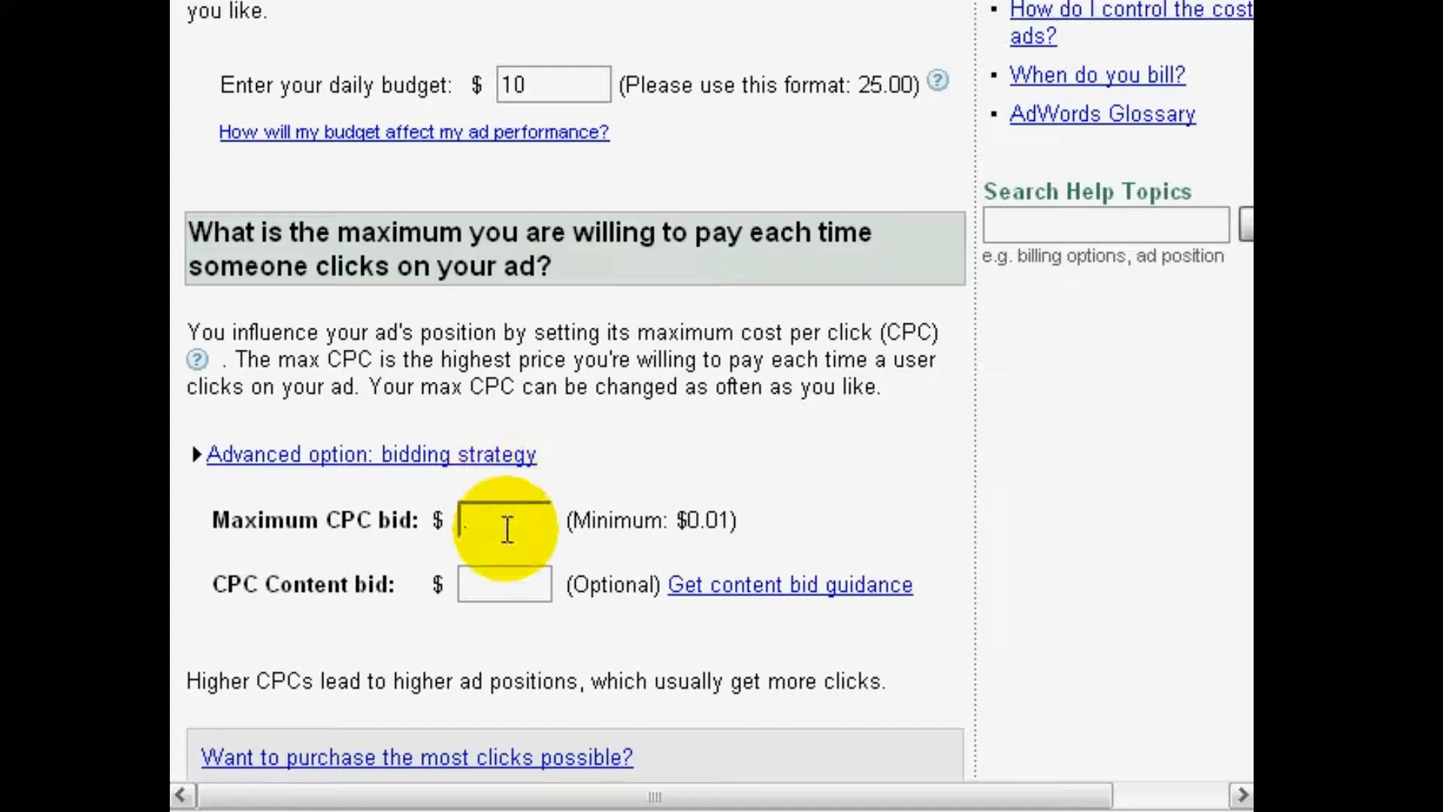
type("0")
type("05")
Leave the optional CPC content bid empty and continue to the campaign review
left_click(530, 590)
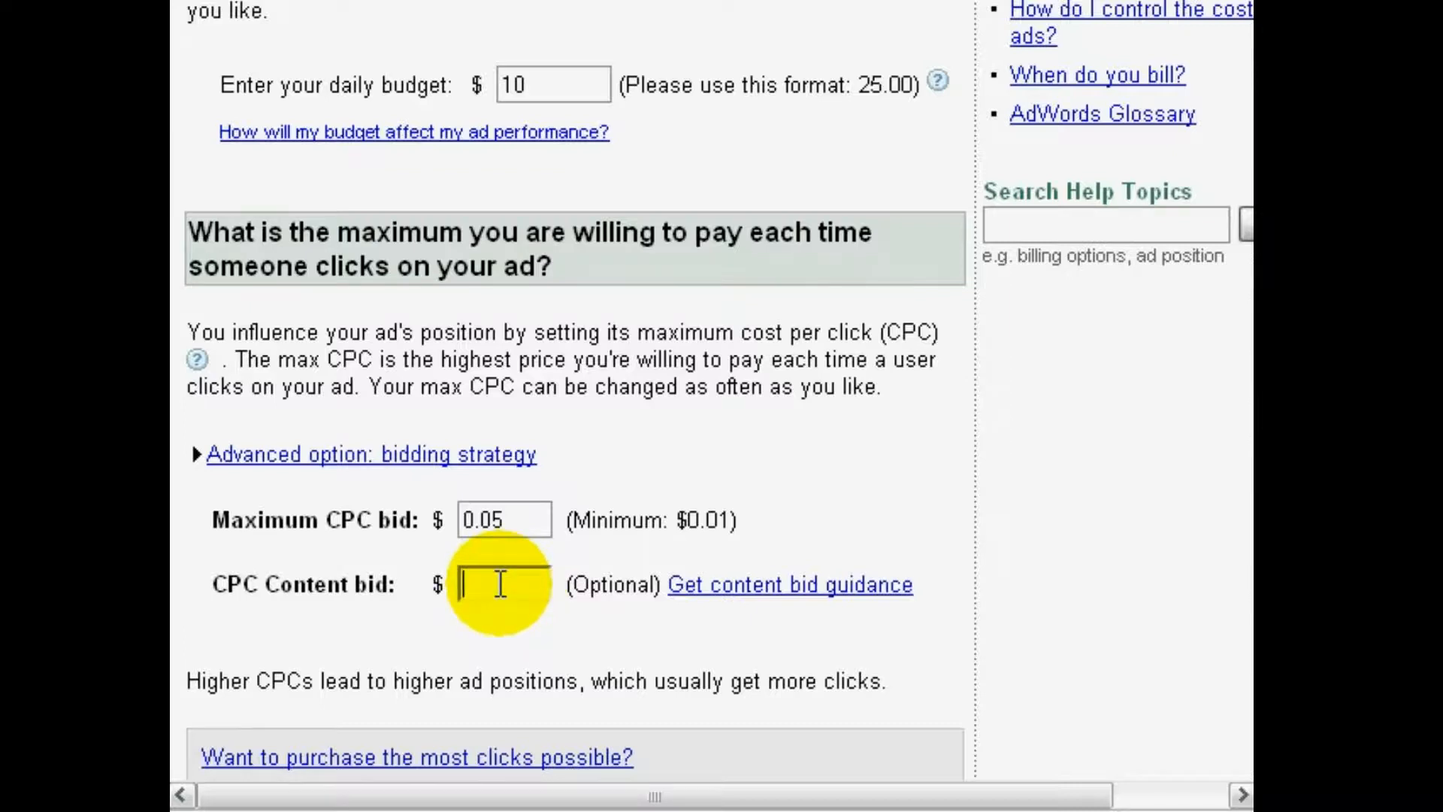
scroll(500, 585, "down", 1)
scroll(500, 585, "down", 2)
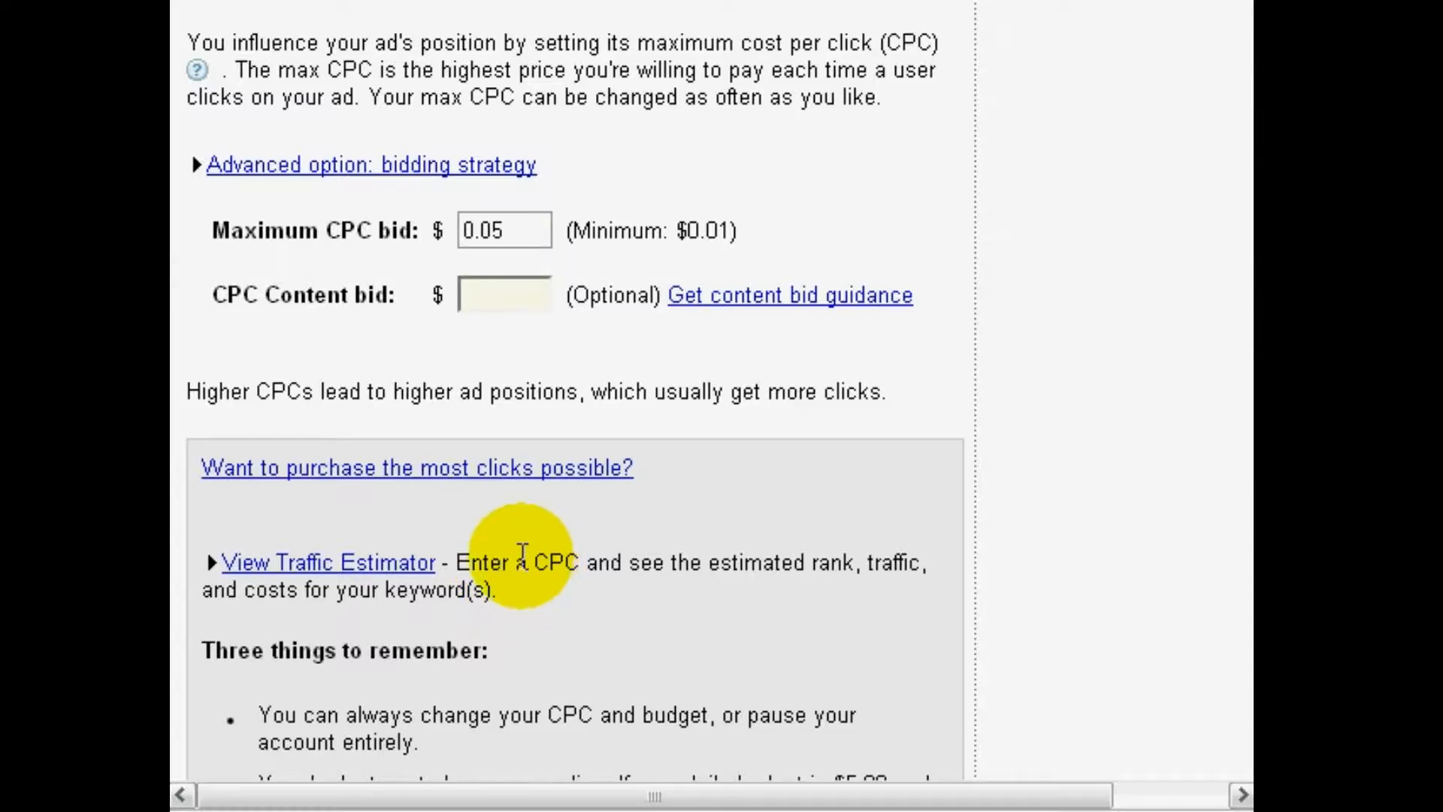
scroll(519, 593, "down", 1)
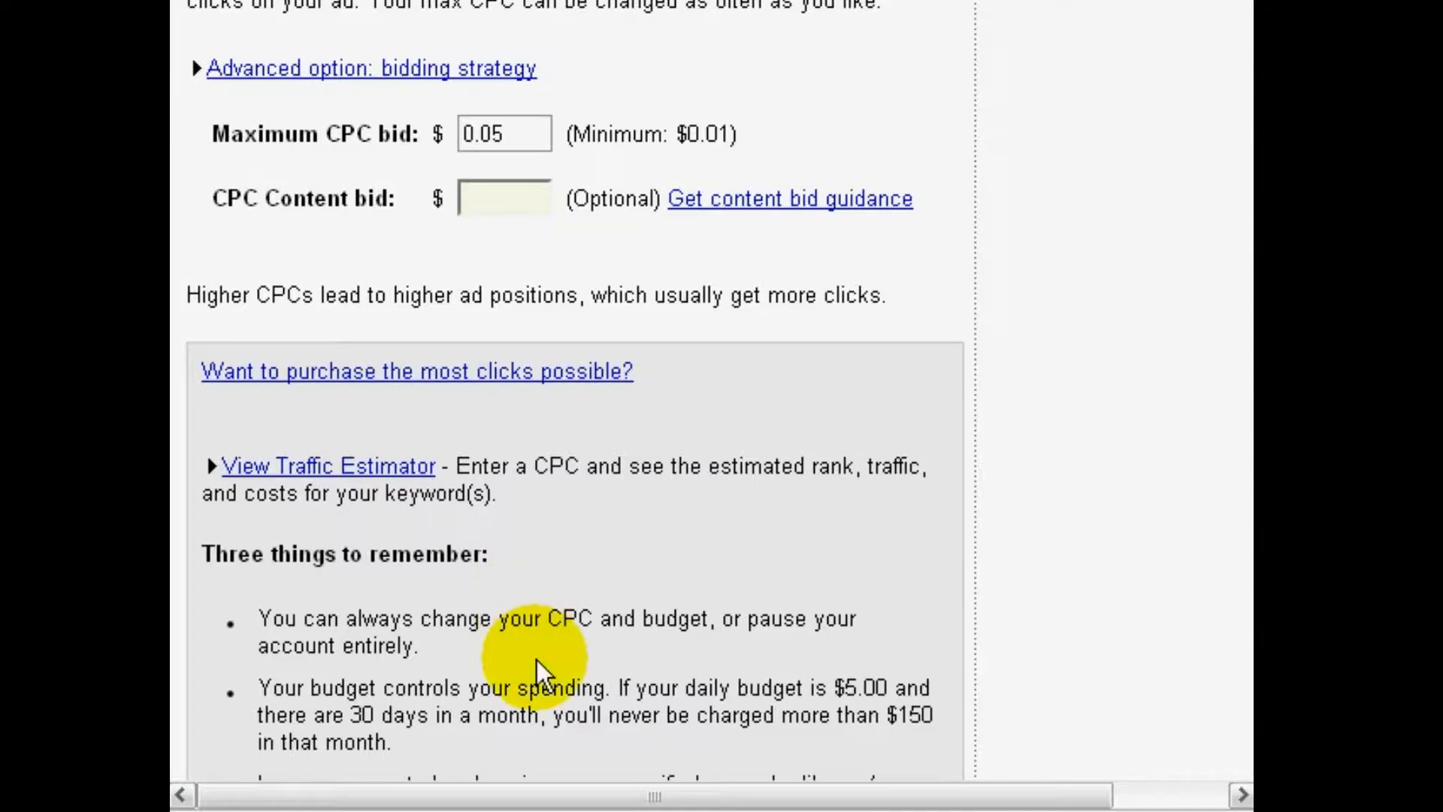
scroll(535, 627, "down", 1)
scroll(540, 639, "down", 1)
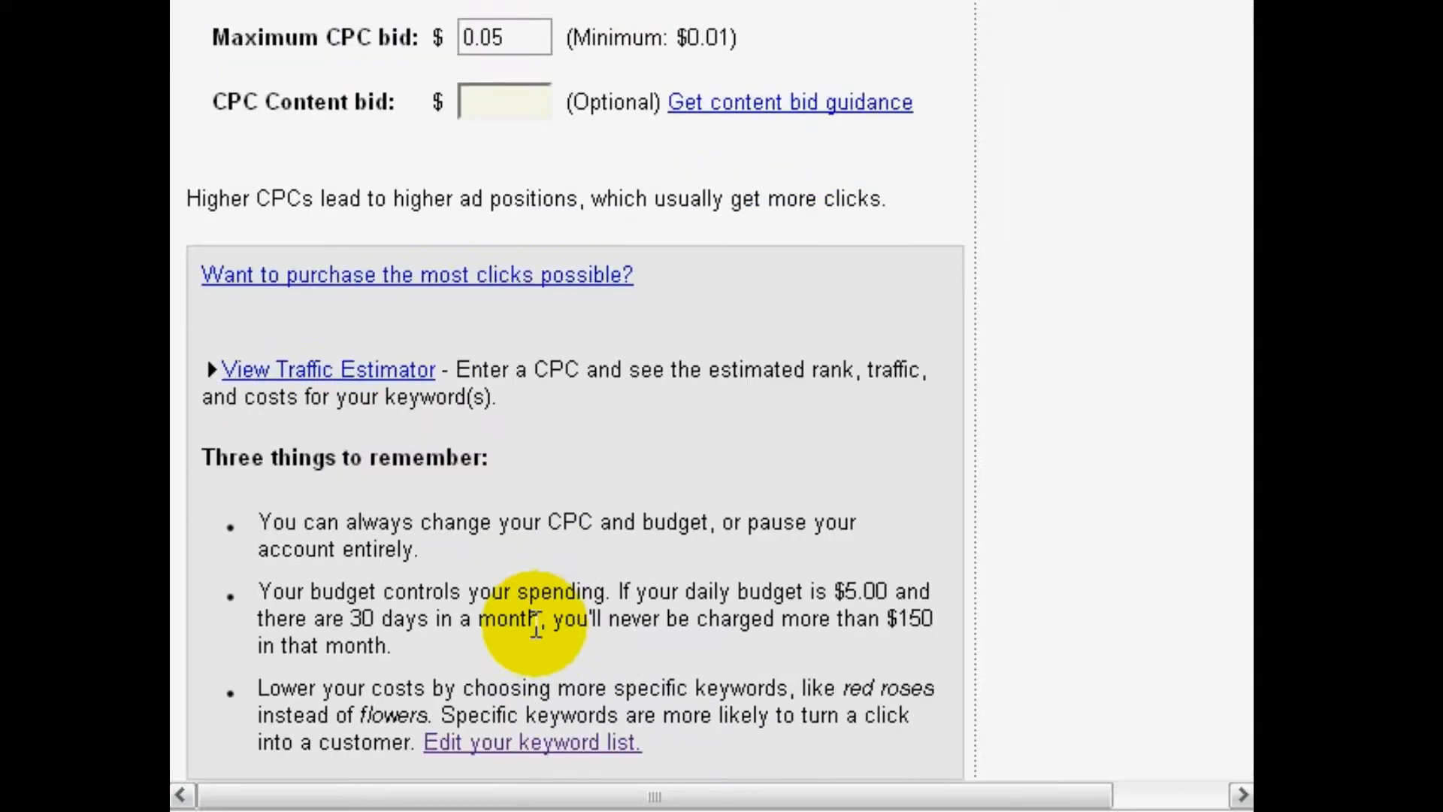
scroll(535, 631, "down", 2)
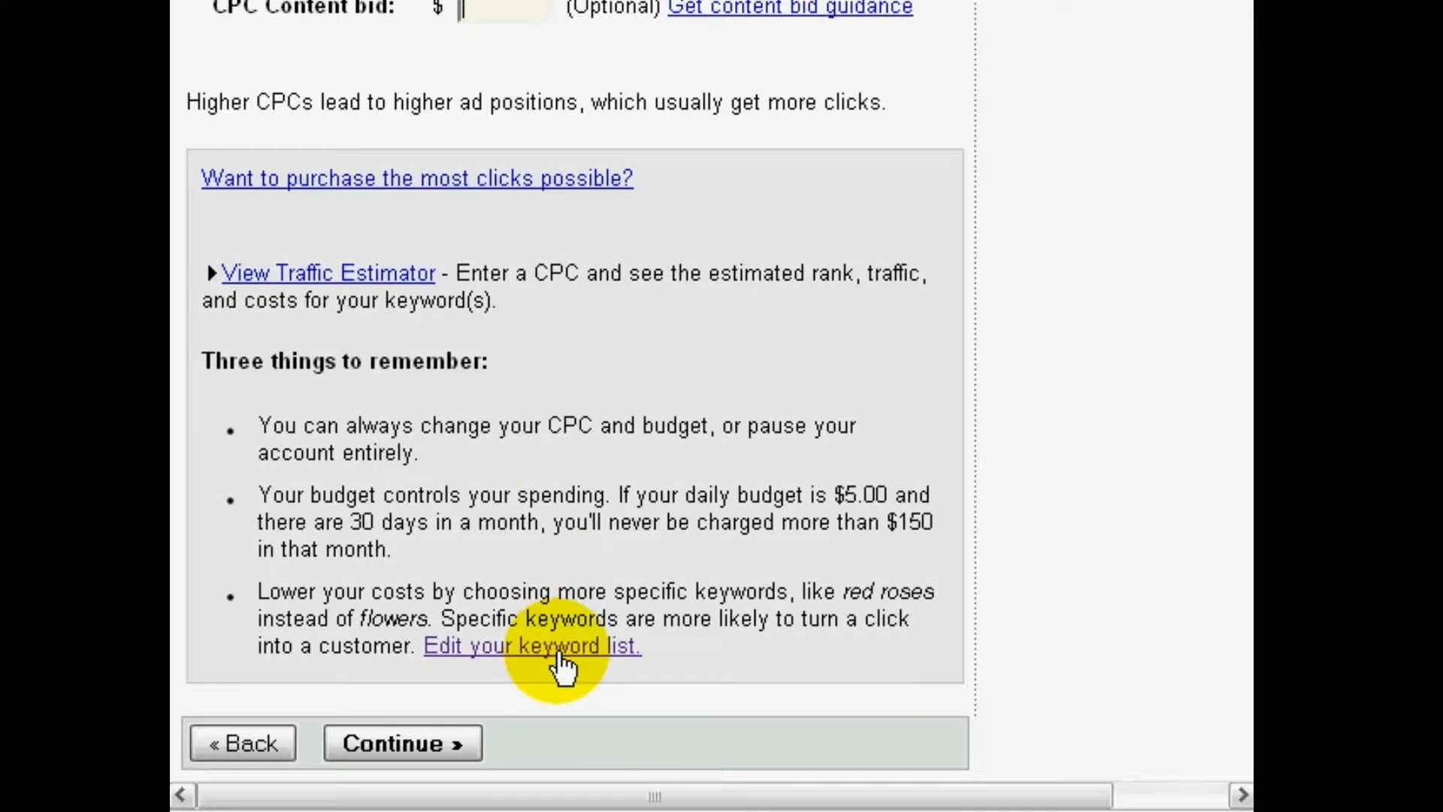
left_click(404, 753)
Review the campaign's settings, ad, keywords and bid, save the campaign, and look over its ad group statistics
scroll(545, 490, "up", 1)
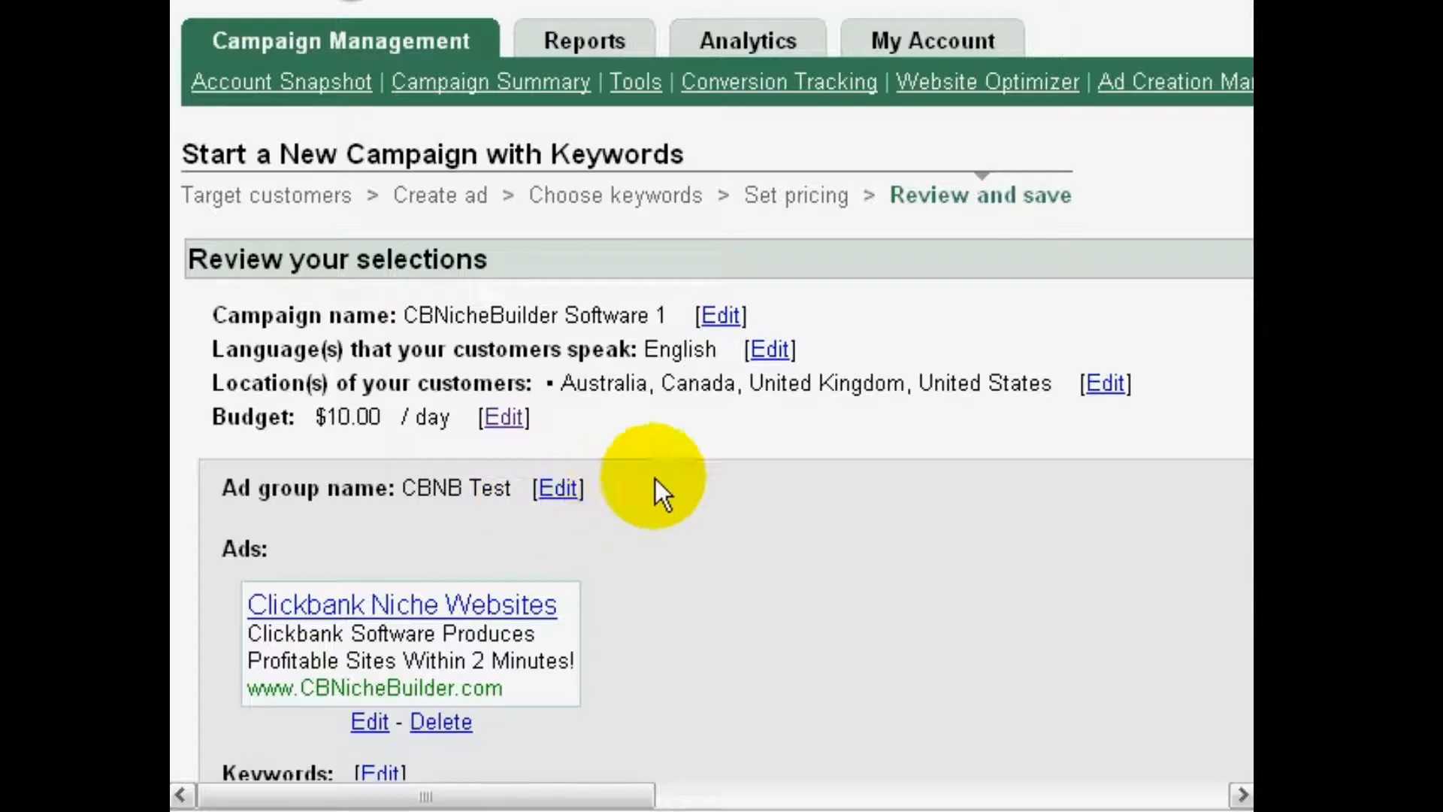
scroll(652, 526, "down", 1)
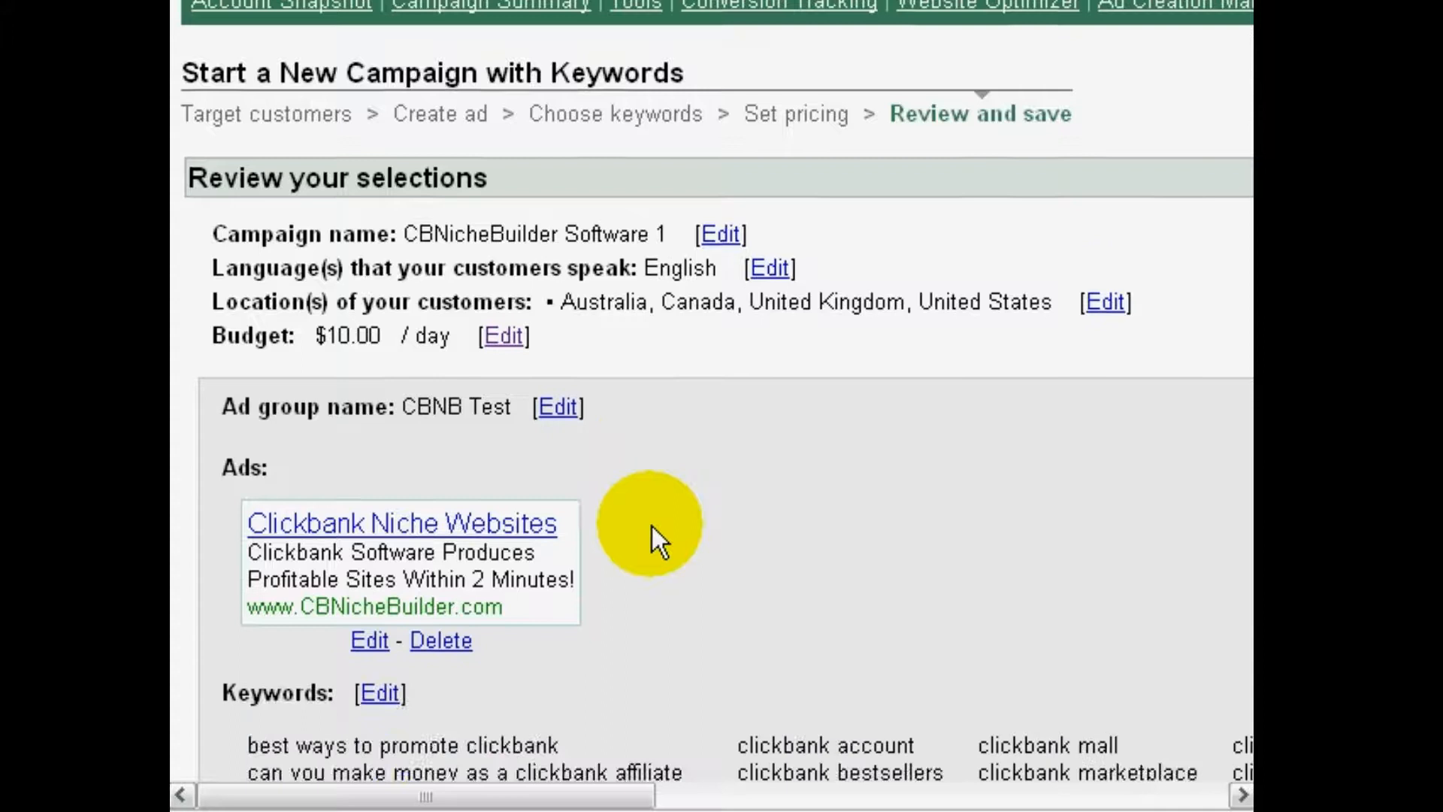
scroll(652, 526, "down", 4)
scroll(651, 527, "down", 2)
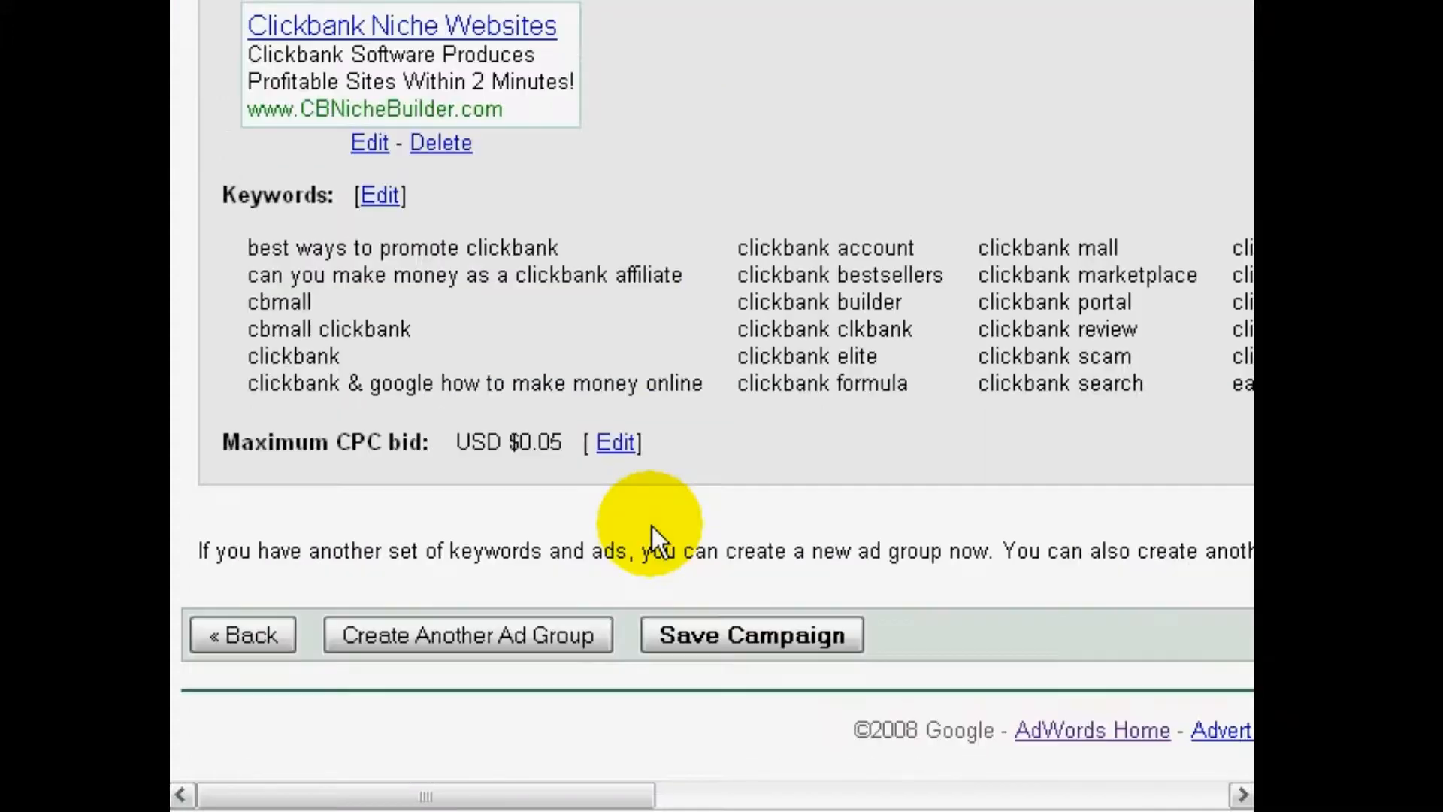
left_click(681, 625)
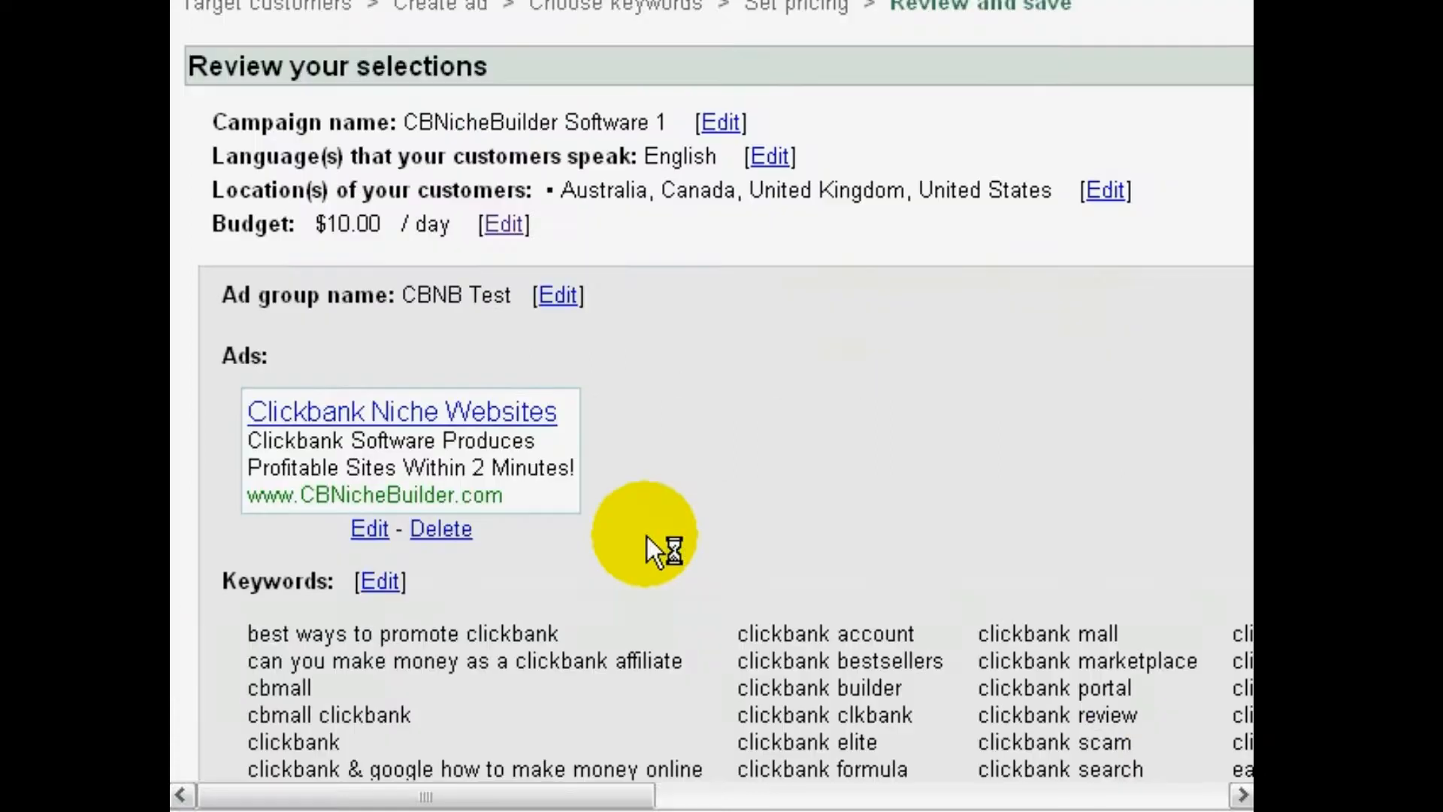
scroll(543, 515, "down", 1)
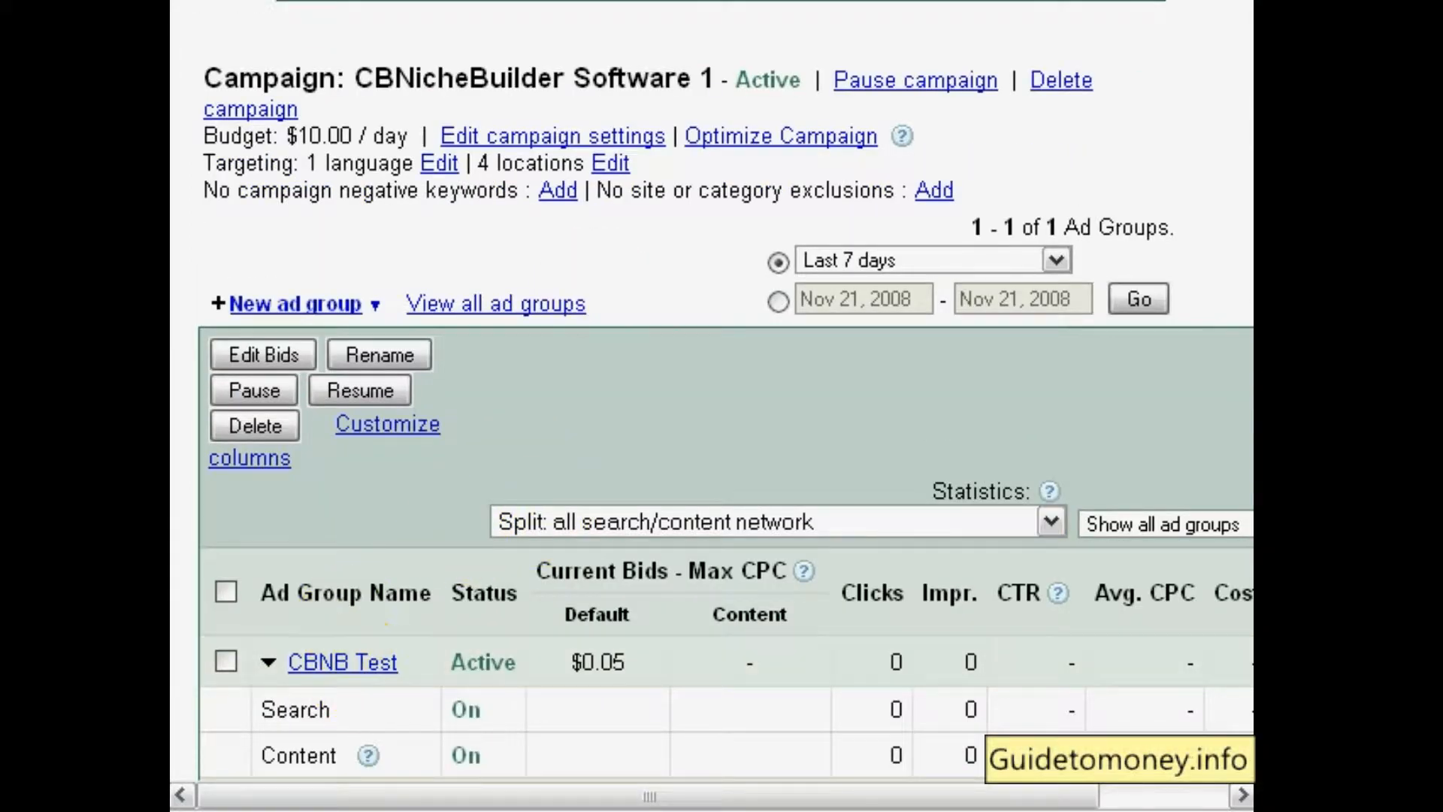
scroll(591, 428, "down", 3)
scroll(591, 428, "up", 1)
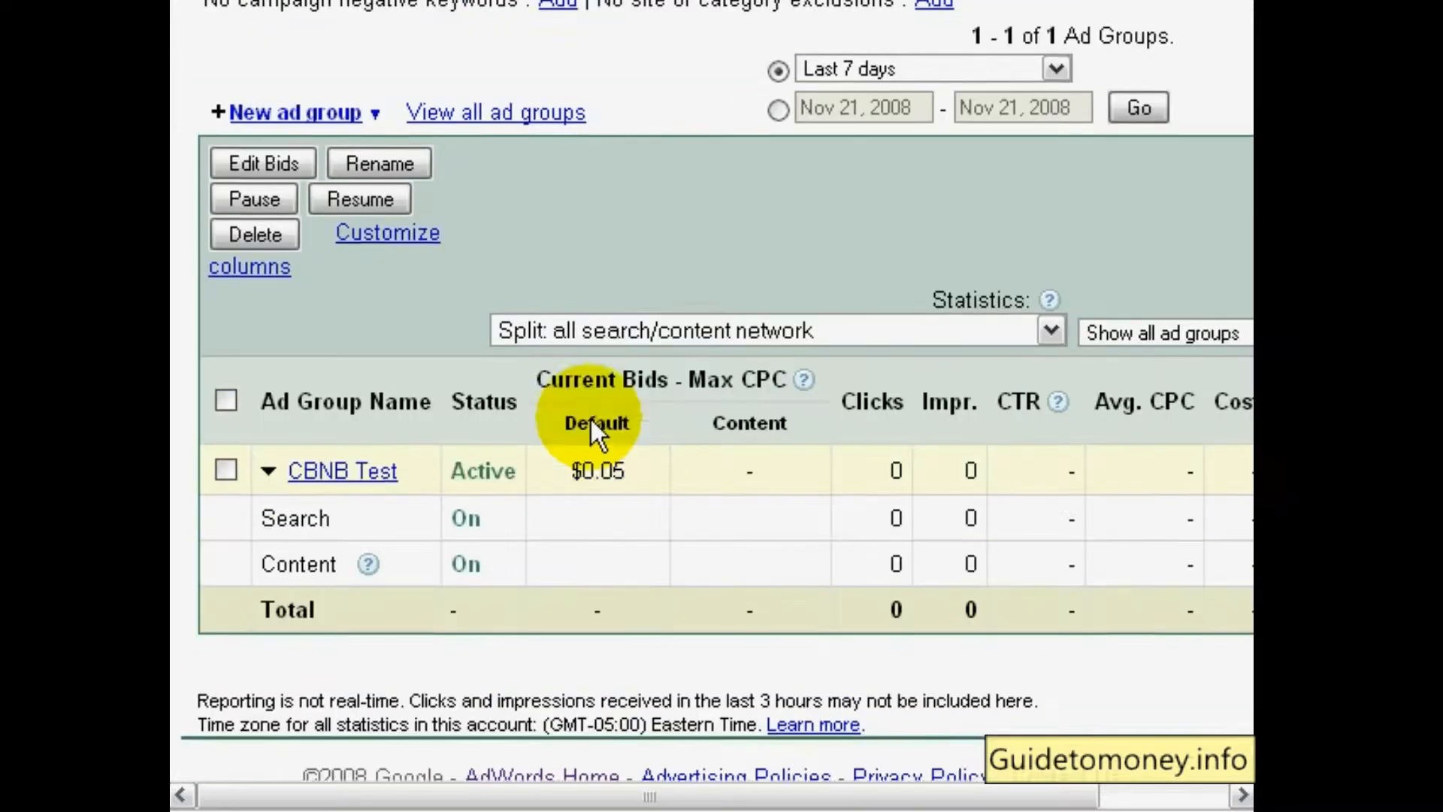
Open the settings of the CBNicheBuilder Software 1 campaign and stop showing its ads on the content network
scroll(590, 419, "up", 3)
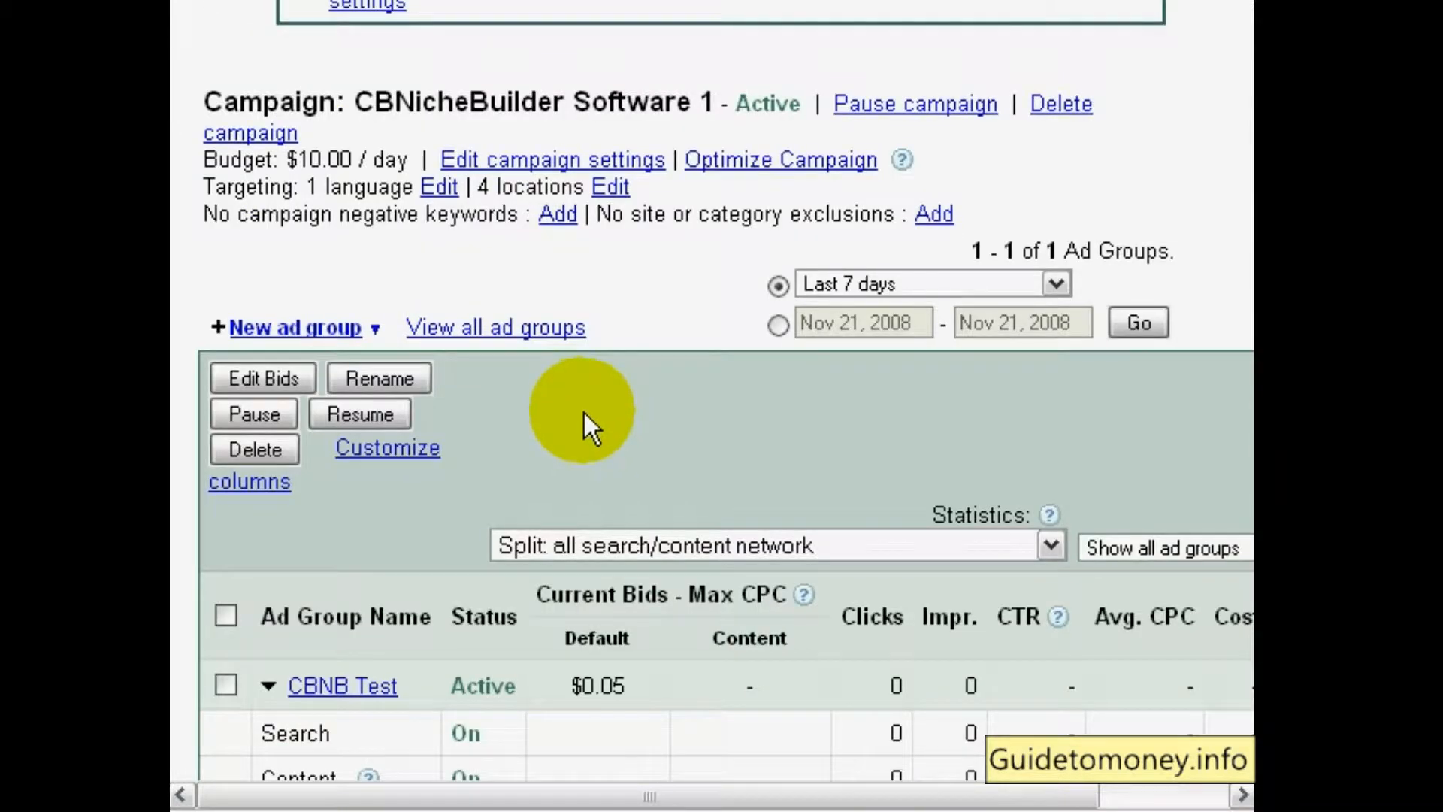
left_click(618, 166)
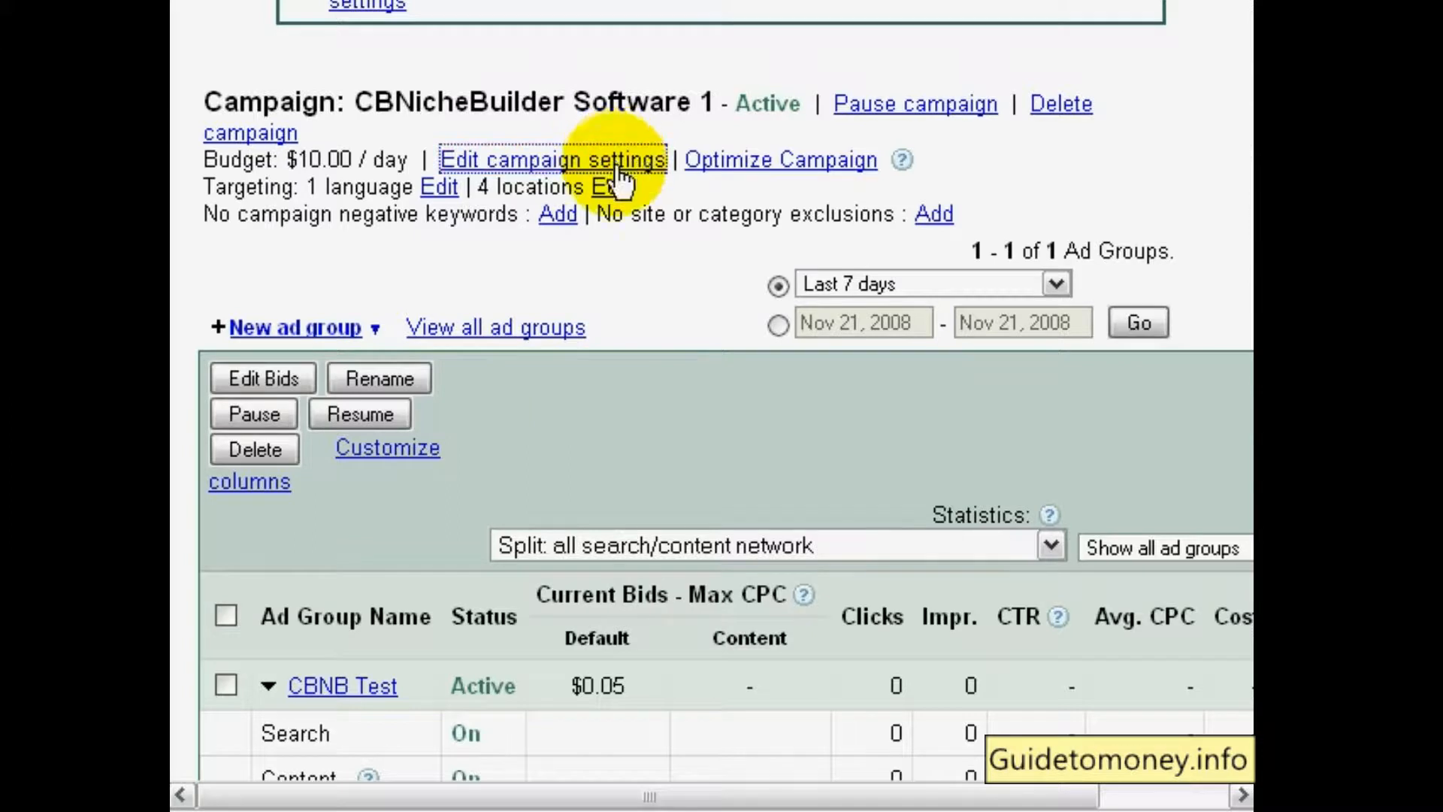
scroll(467, 433, "down", 4)
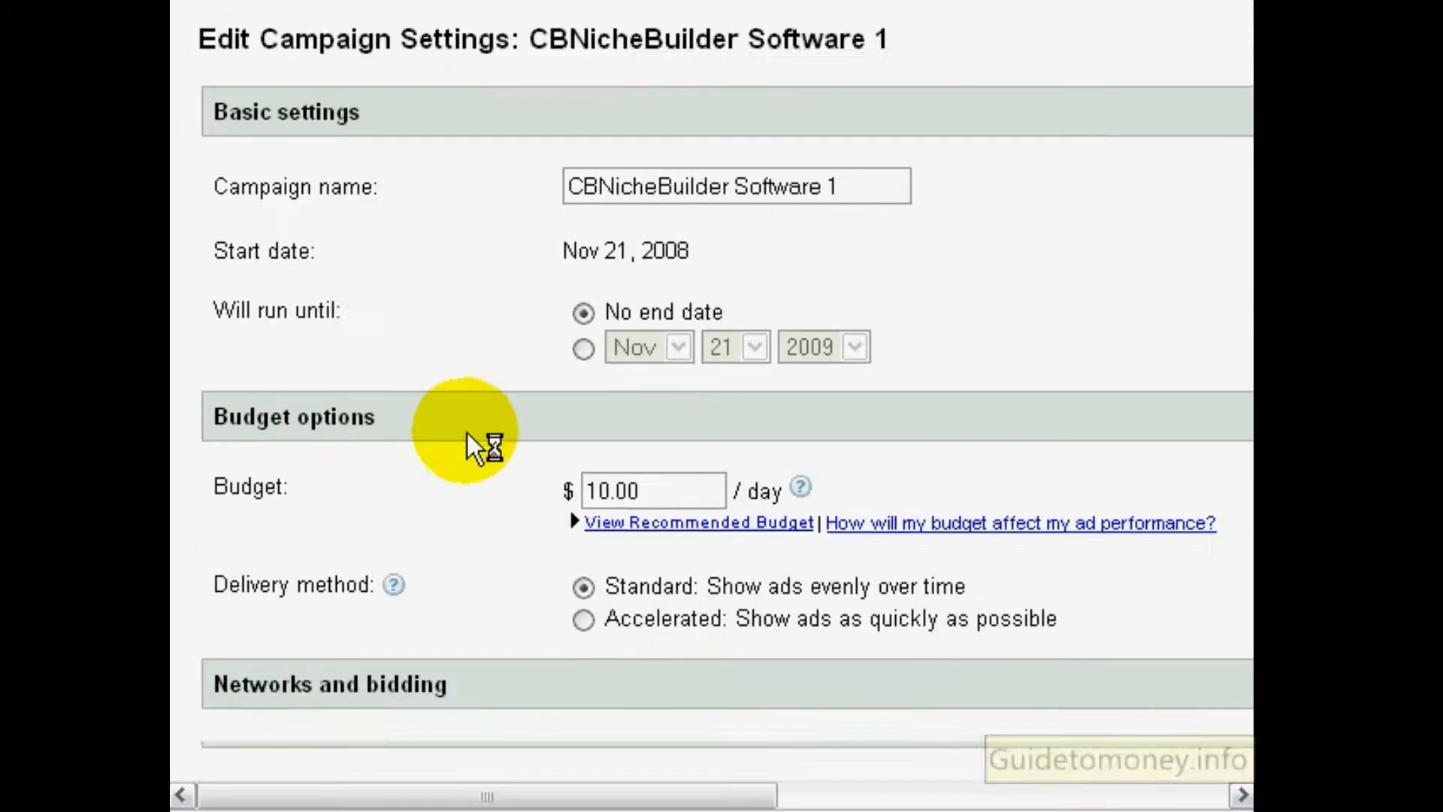
scroll(454, 433, "down", 5)
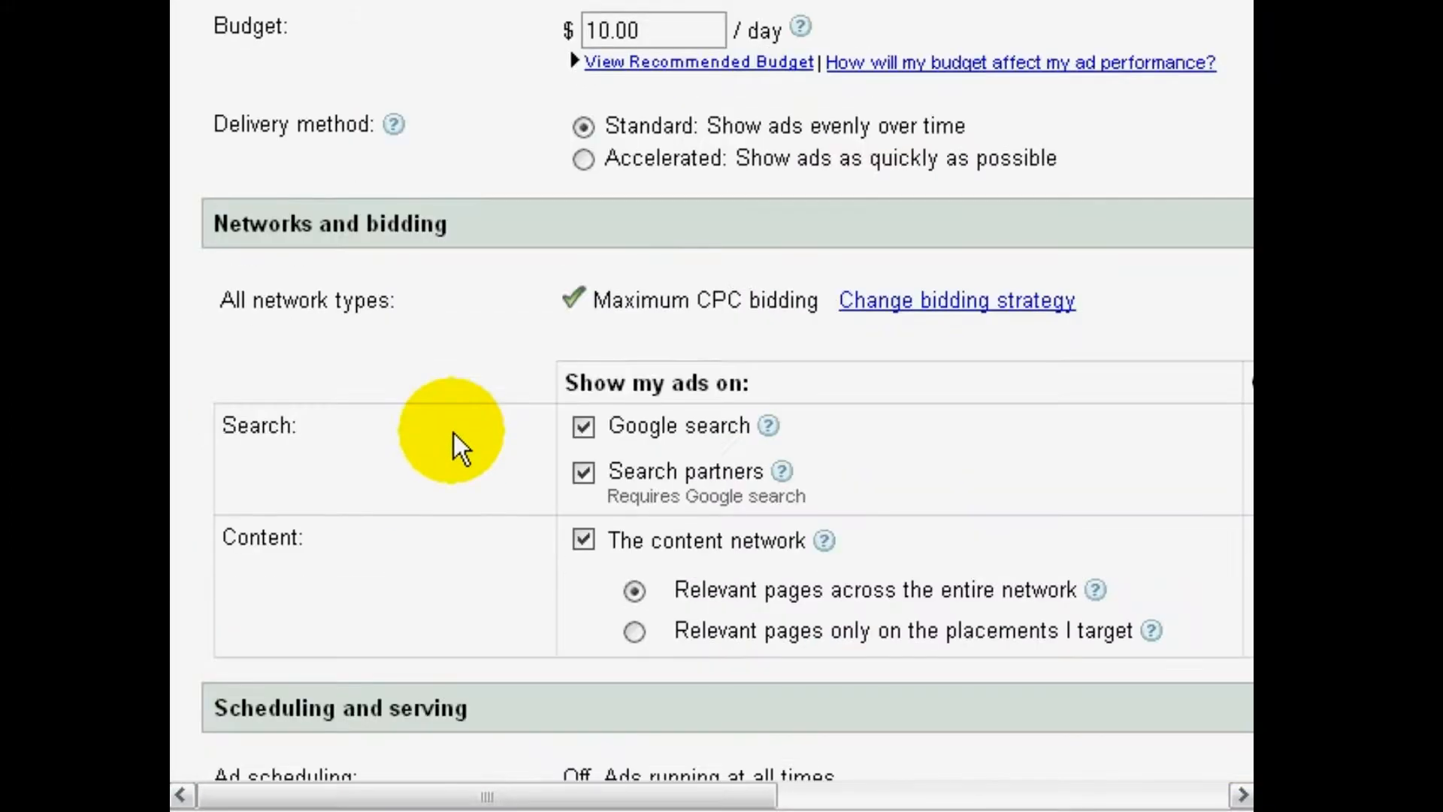
scroll(454, 433, "up", 7)
scroll(441, 445, "down", 1)
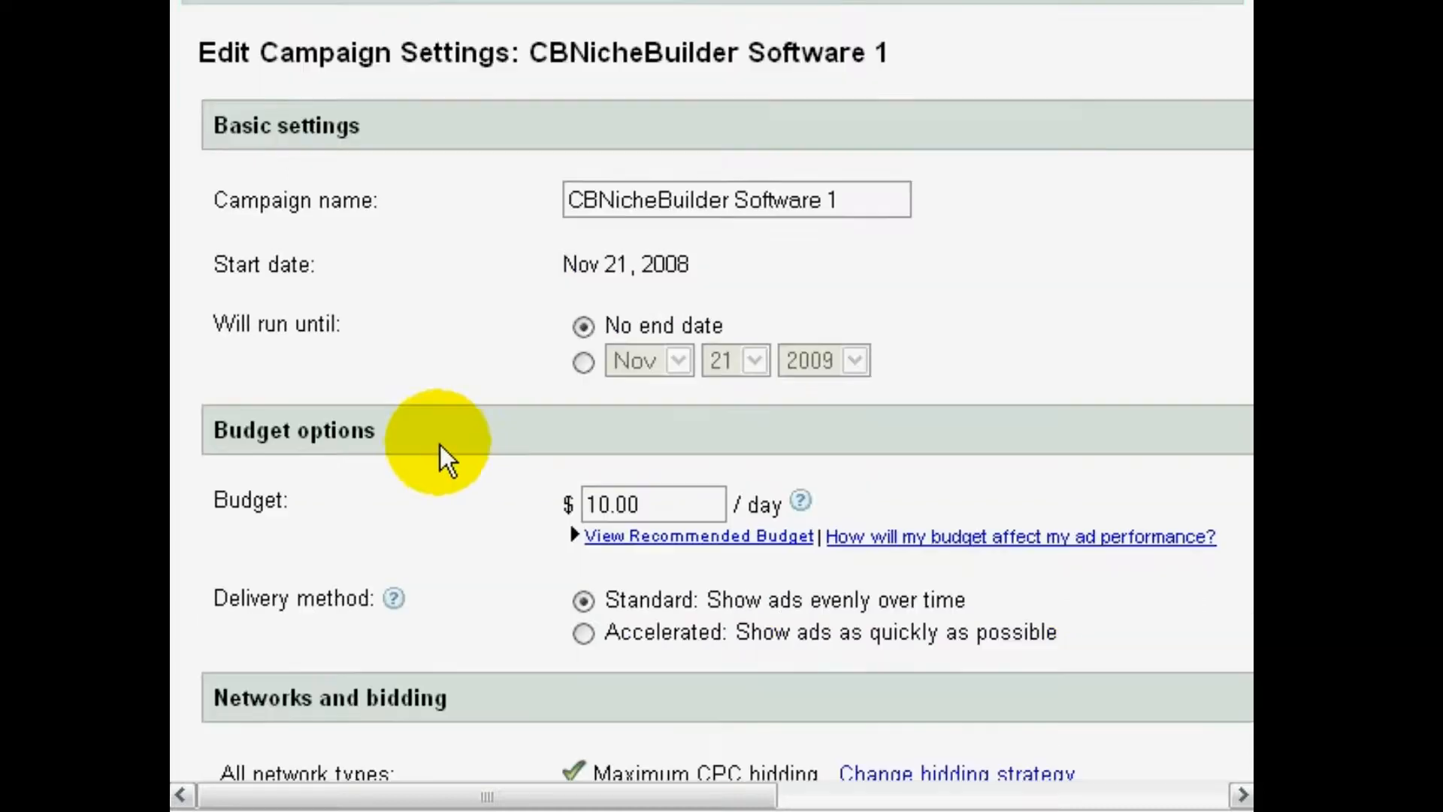
scroll(441, 445, "down", 3)
scroll(440, 444, "down", 1)
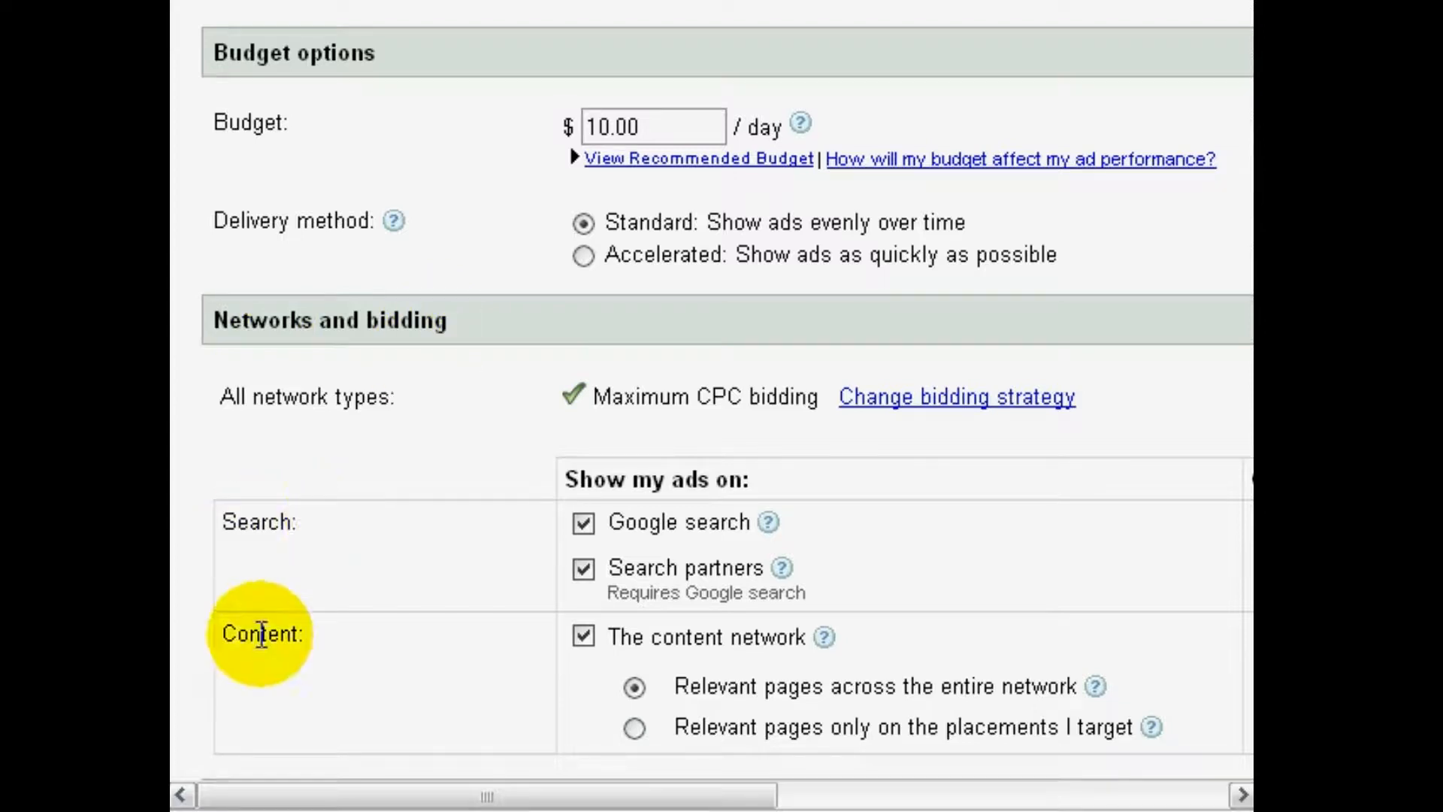
scroll(439, 615, "down", 1)
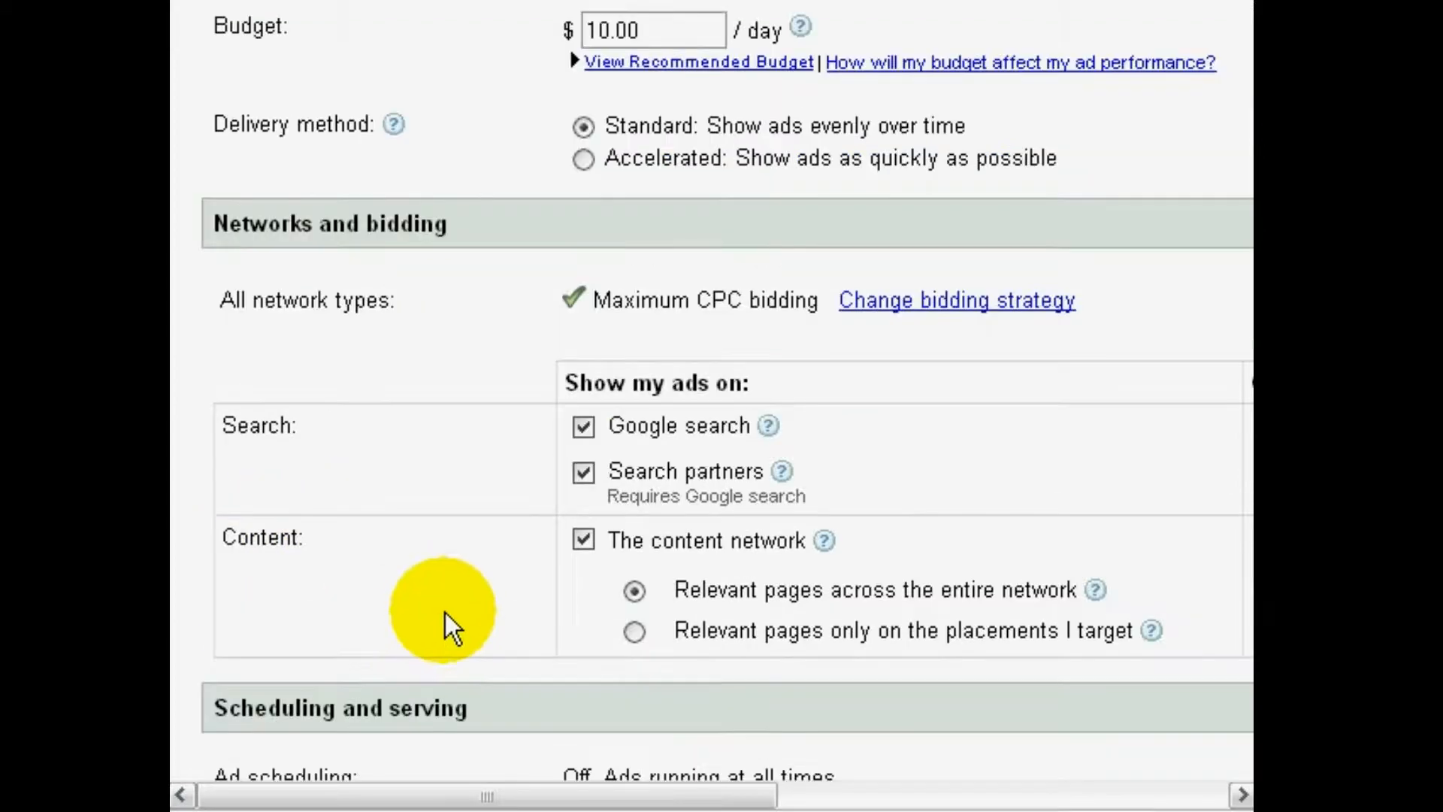
left_click(586, 539)
left_click(622, 465)
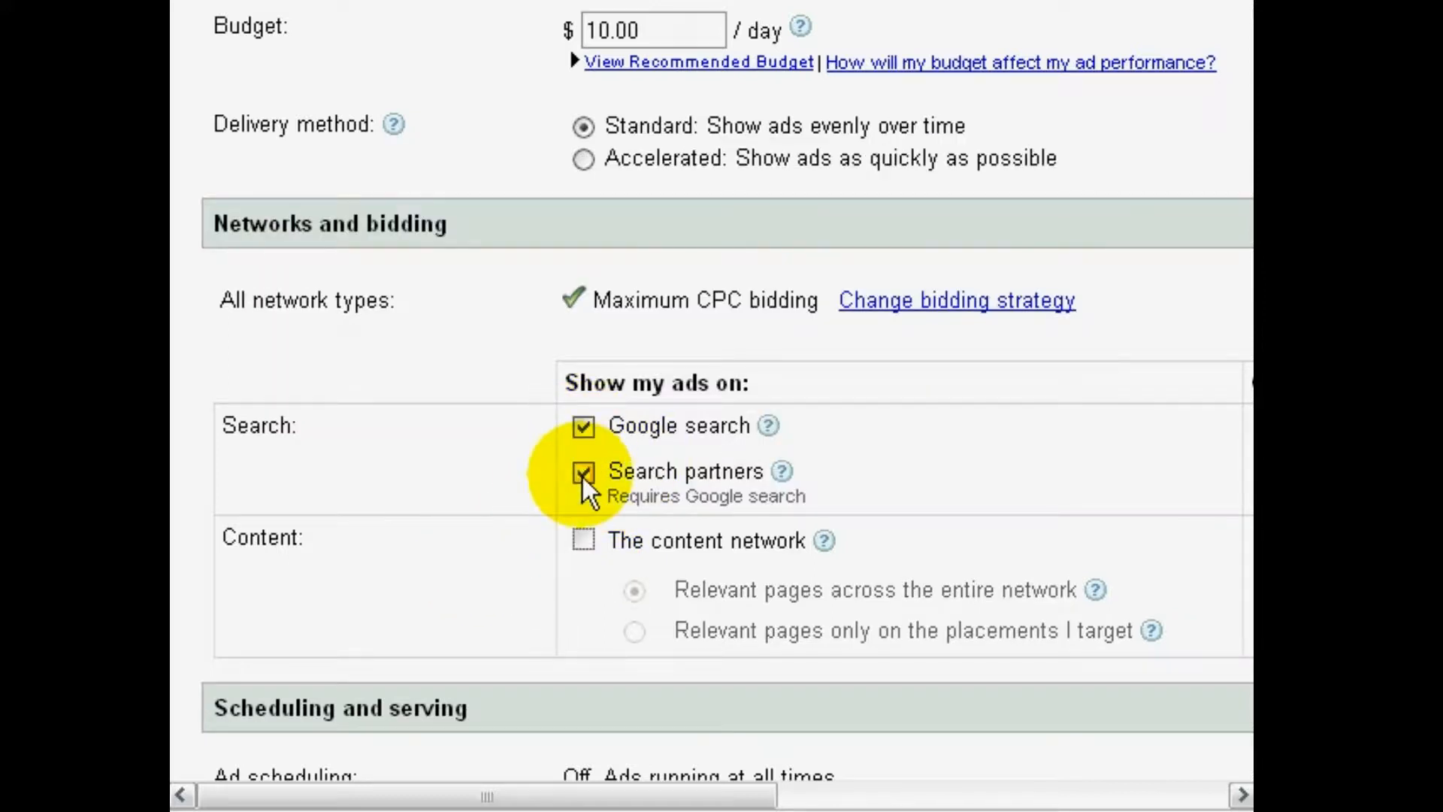
Open ad scheduling with the pending settings saved, look over the weekly running hours, and leave the schedule without changing it
scroll(486, 508, "down", 3)
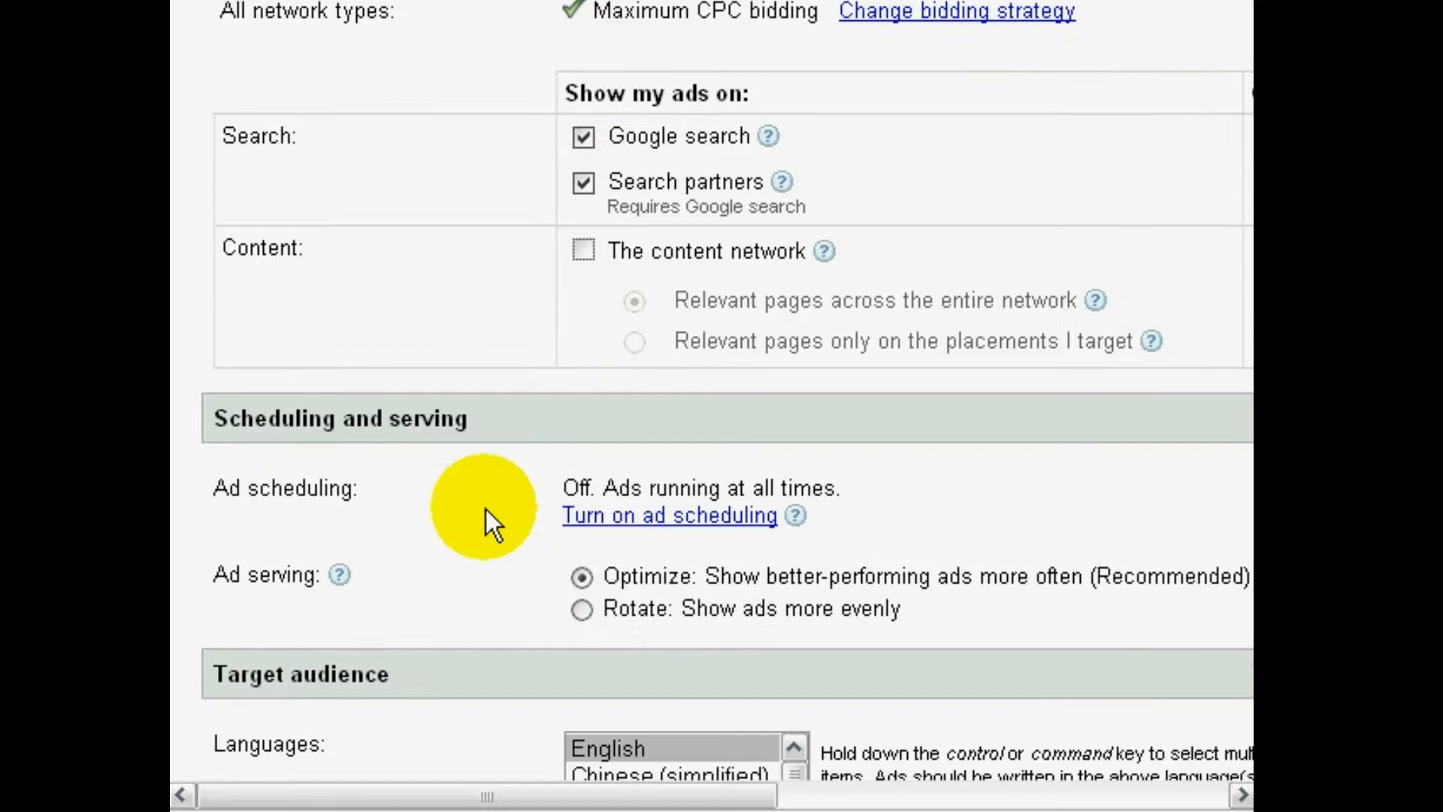
scroll(486, 523, "down", 1)
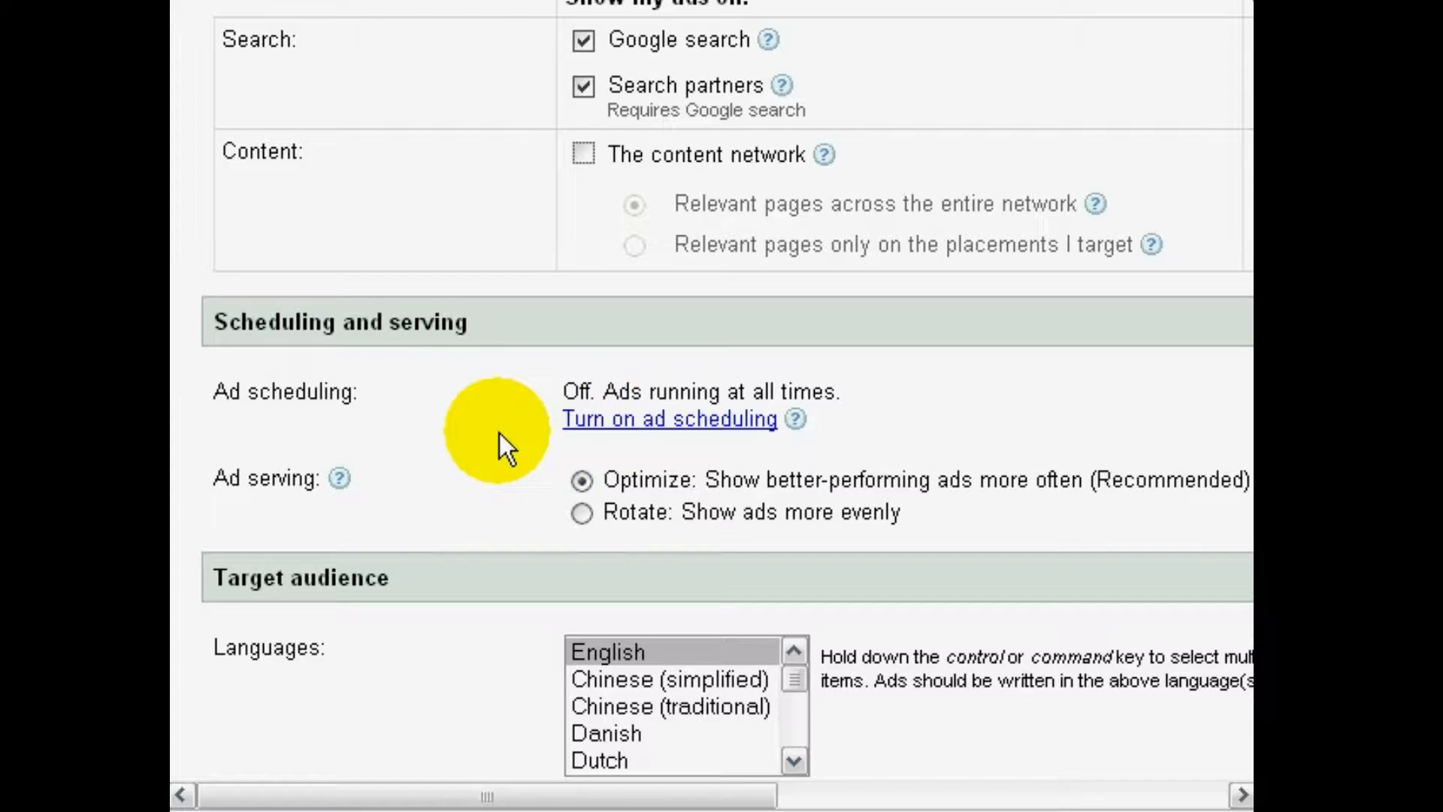
left_click(586, 422)
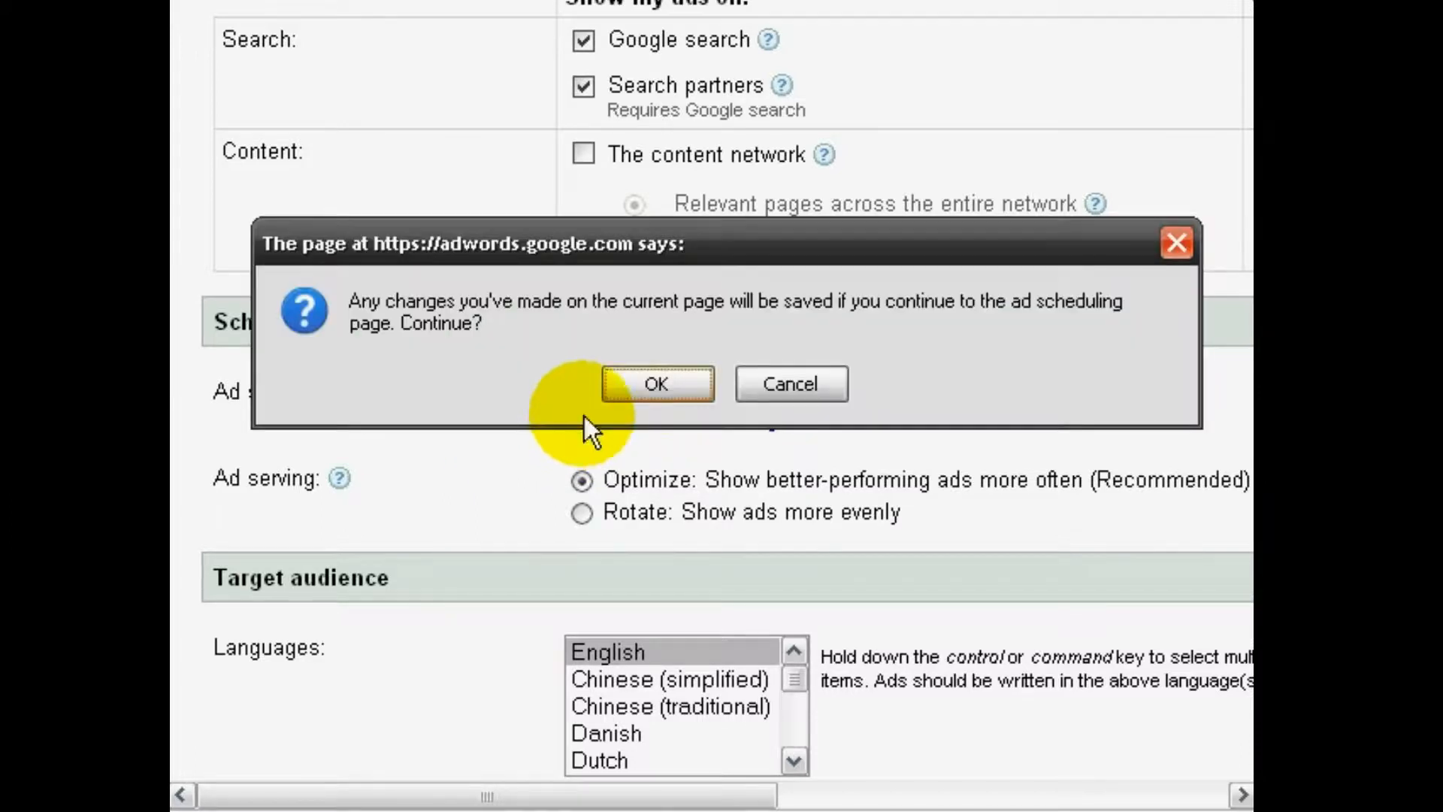
left_click(658, 382)
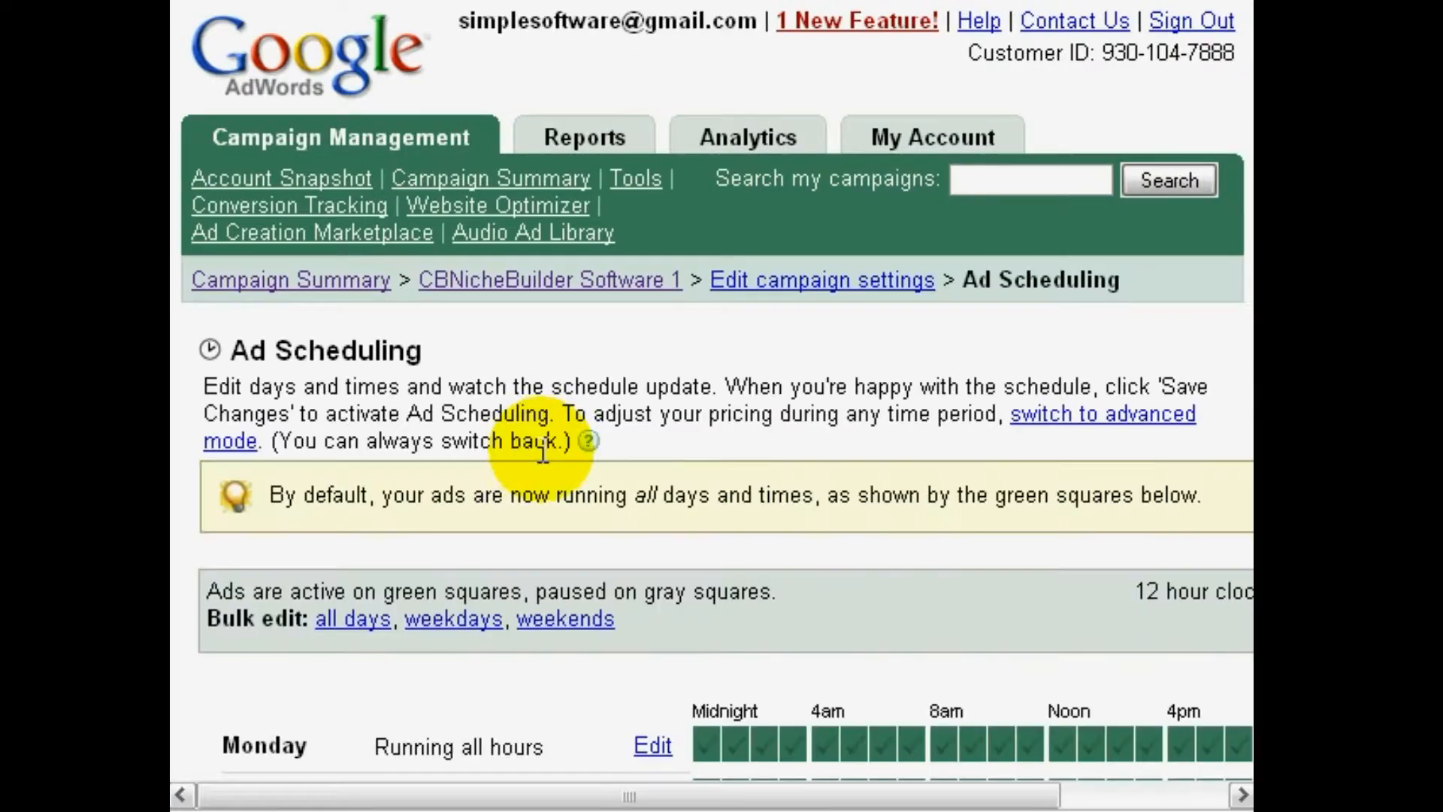
scroll(549, 462, "down", 4)
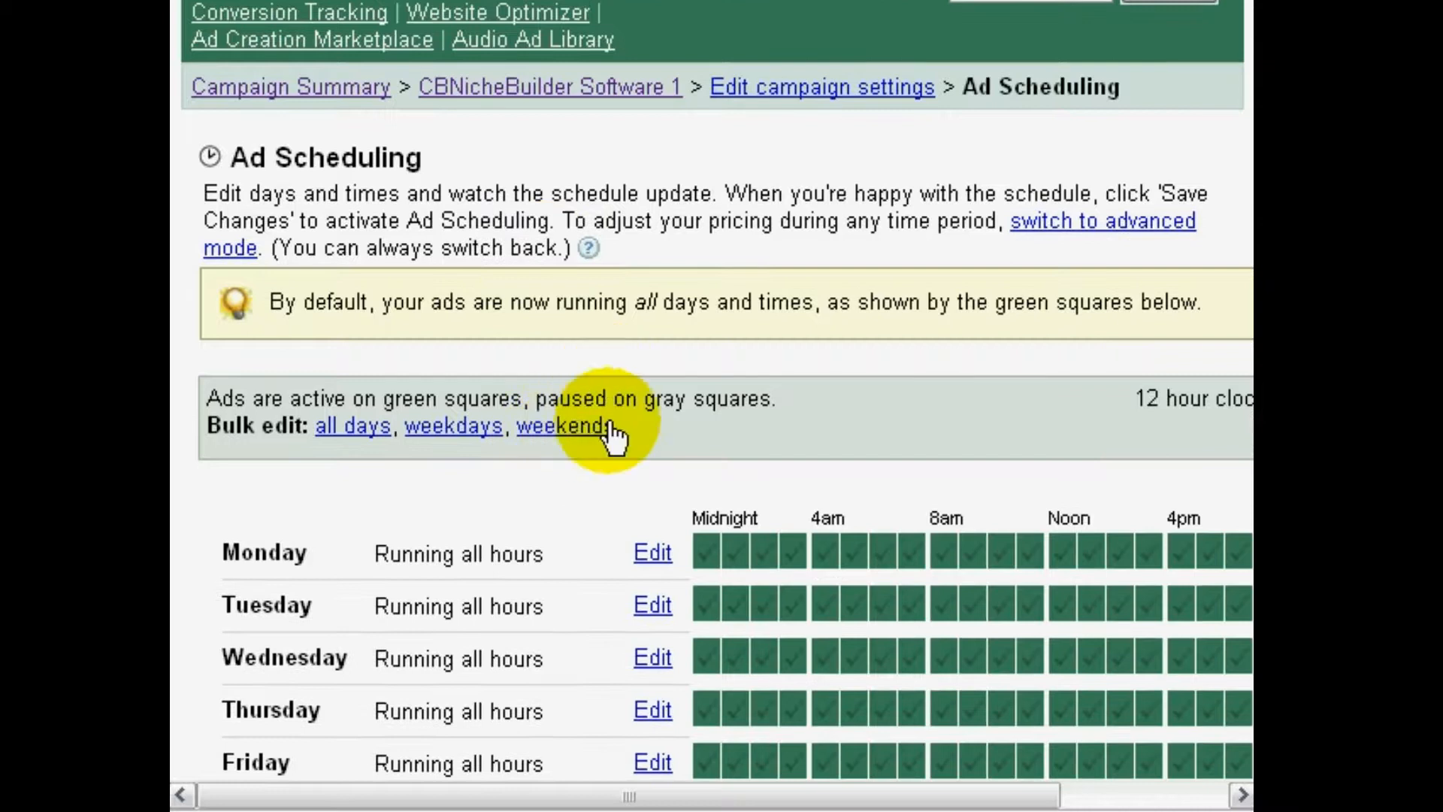
scroll(612, 451, "down", 2)
scroll(566, 489, "down", 2)
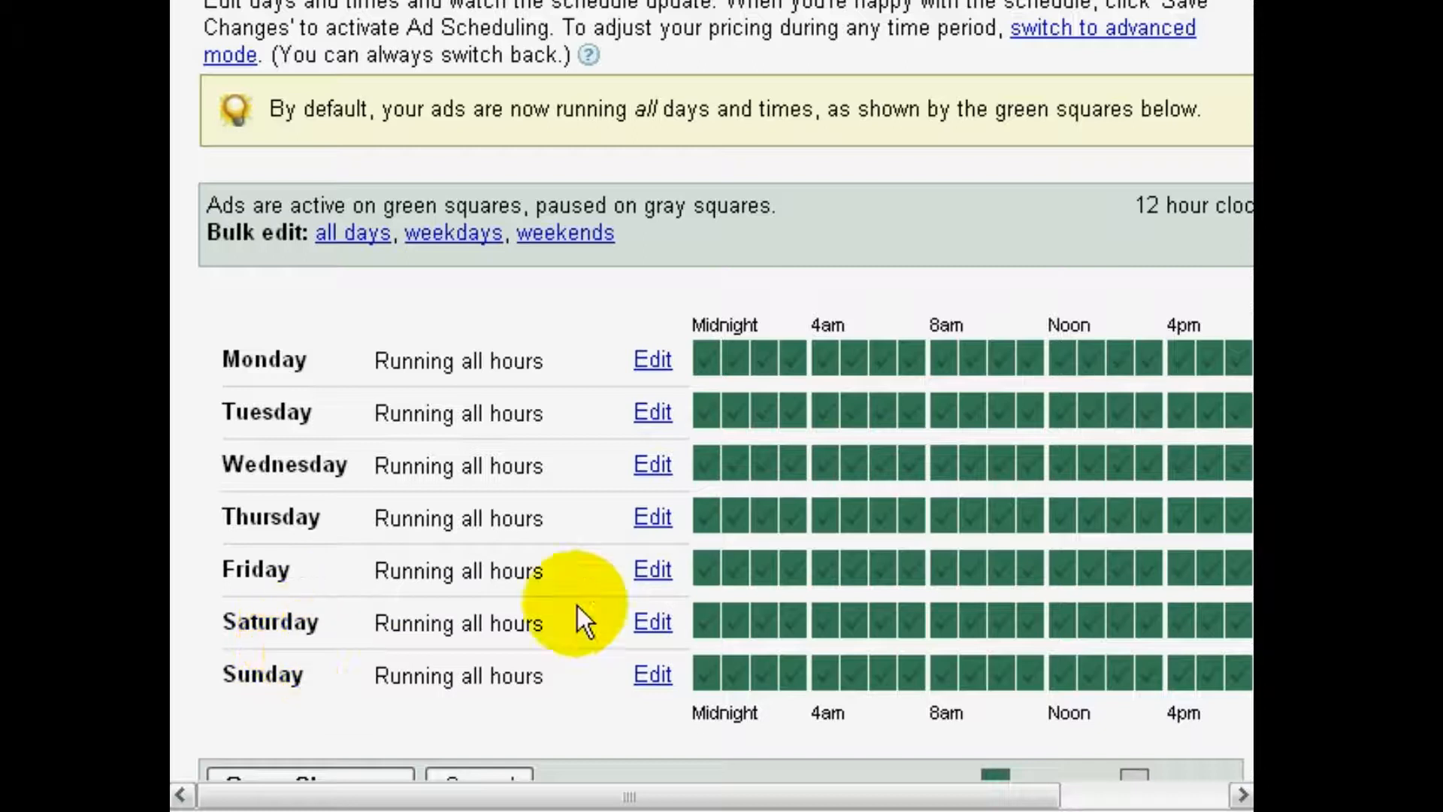
scroll(590, 607, "down", 4)
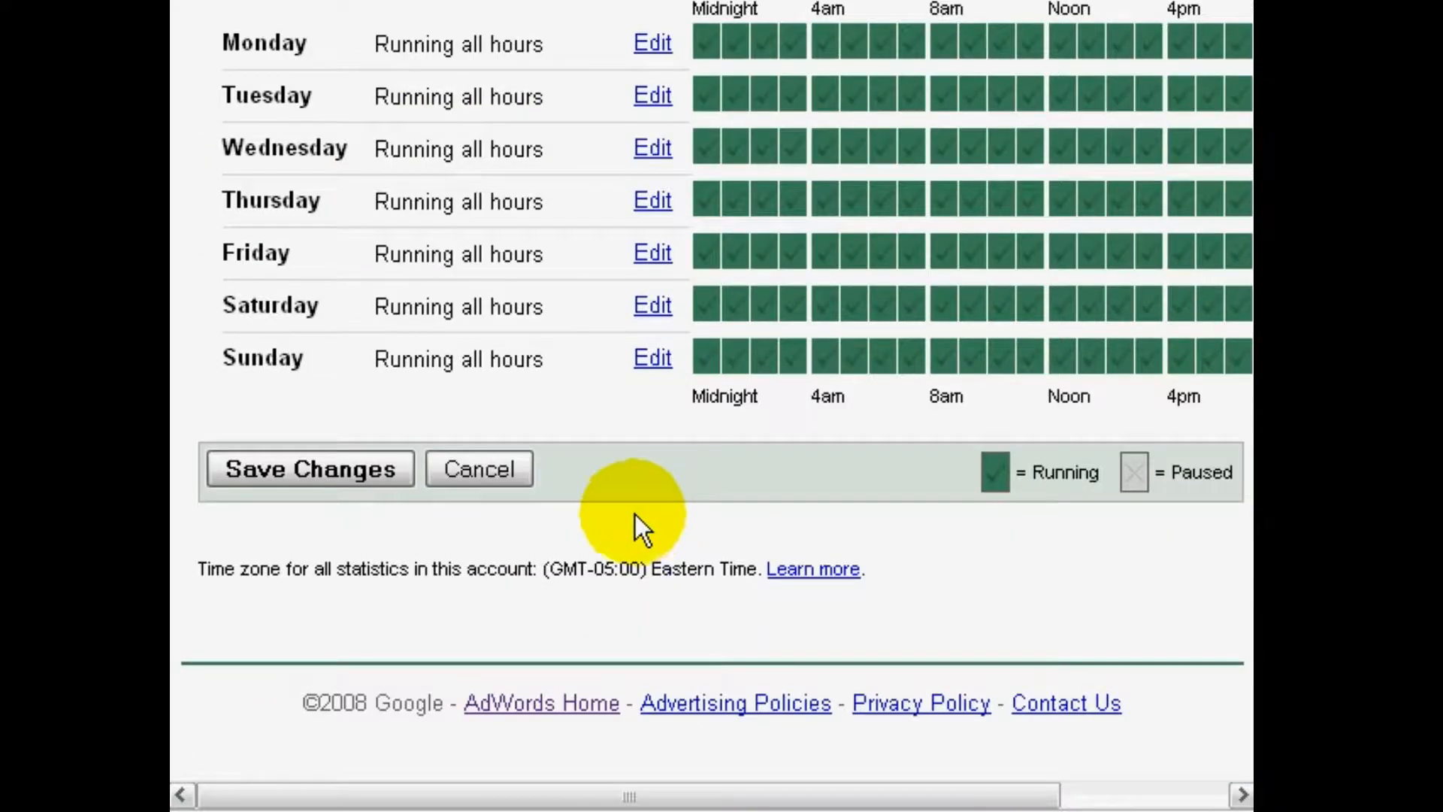
left_click(519, 475)
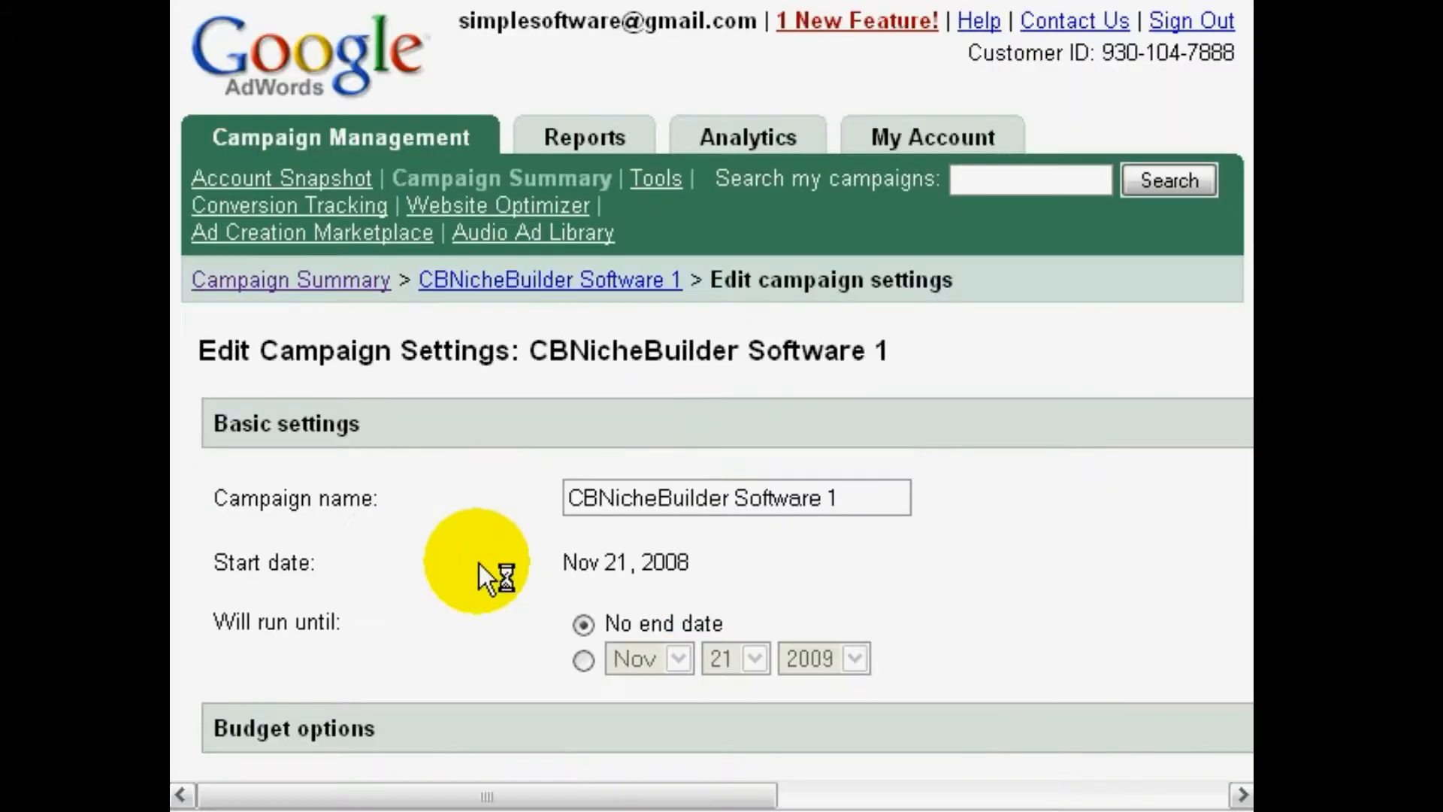
Check the remaining scheduling, language and location settings, and save the campaign settings
scroll(479, 562, "down", 12)
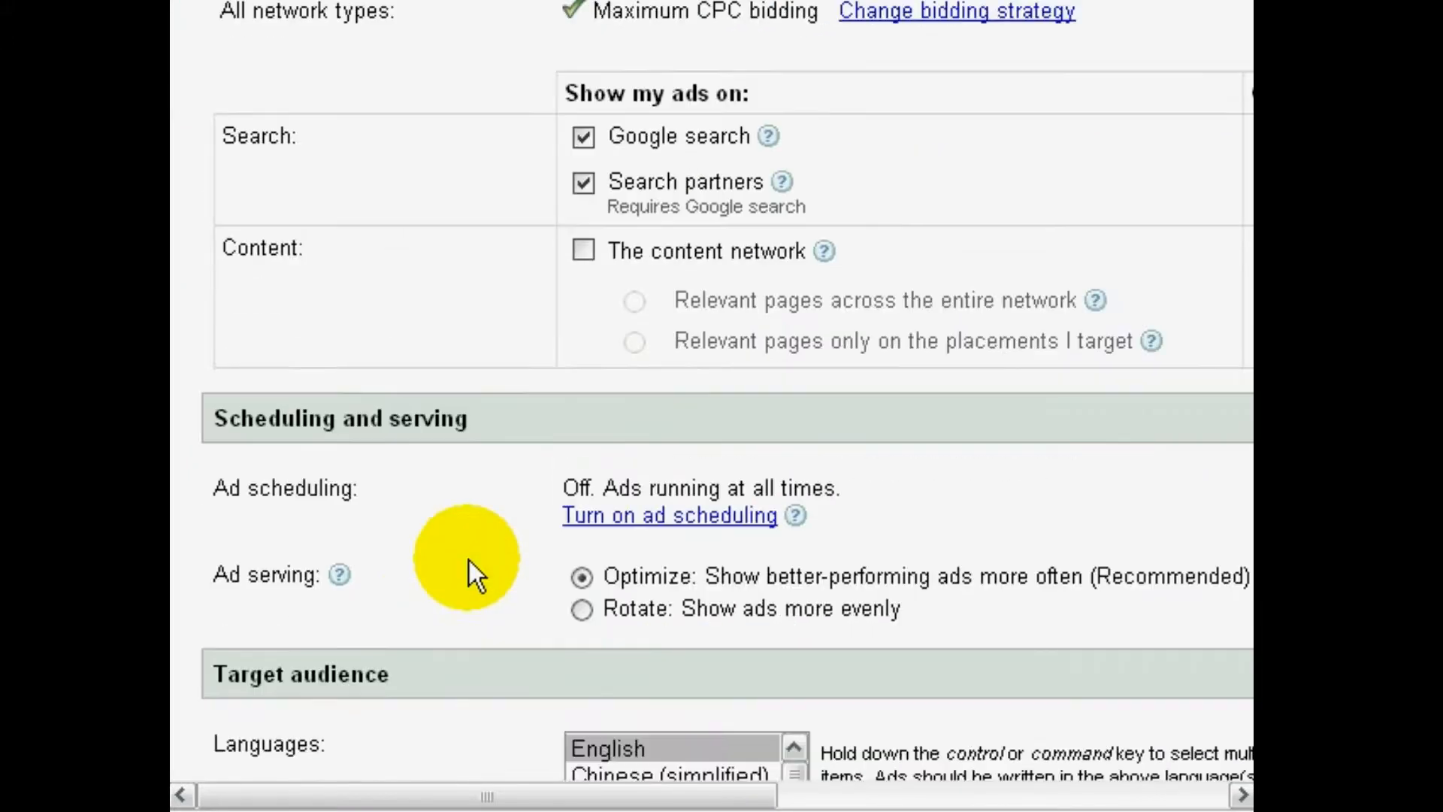
scroll(469, 561, "down", 3)
scroll(469, 561, "down", 2)
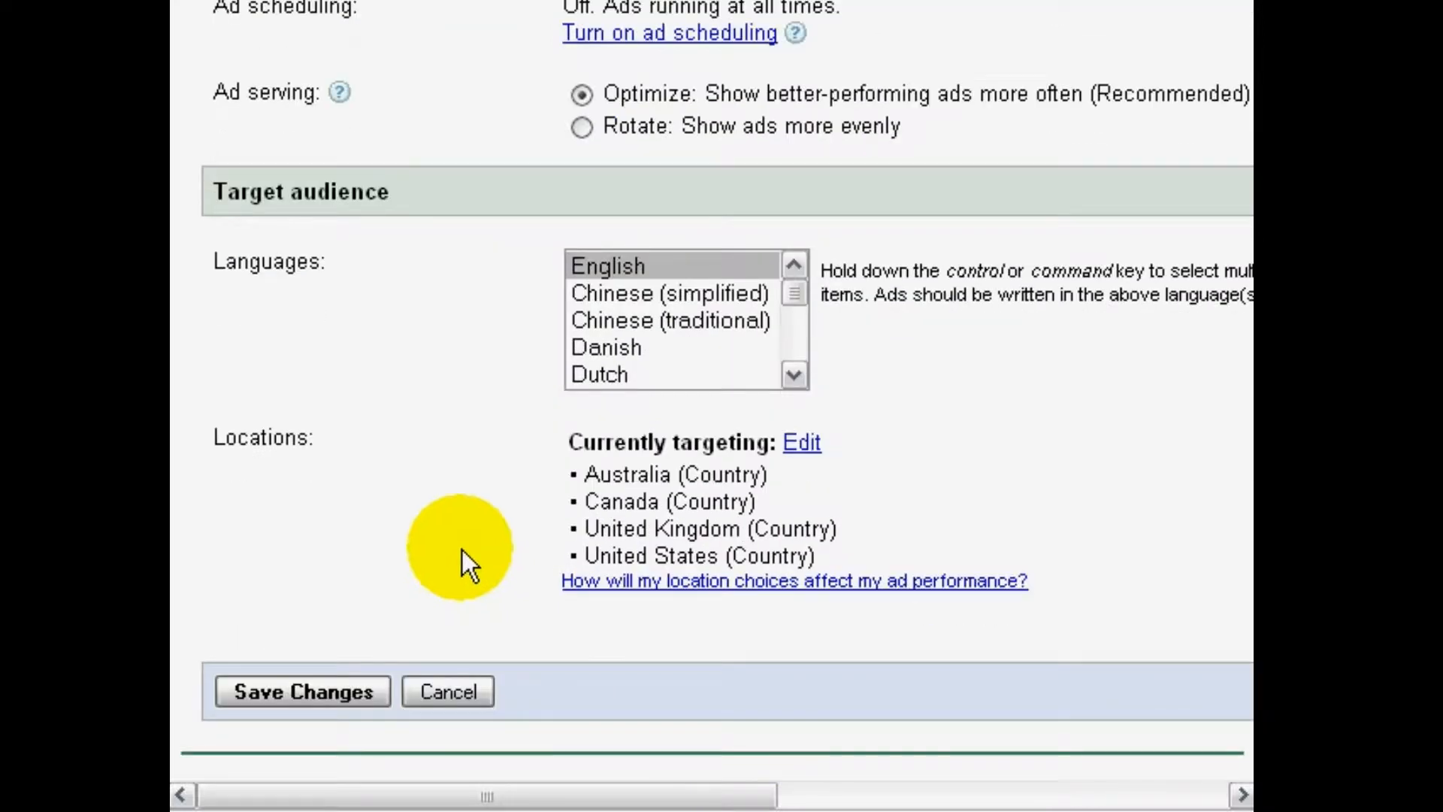
left_click(337, 690)
Look over the campaign's ad group statistics and open the CBNB Test ad group to examine its network summary
scroll(364, 625, "up", 5)
scroll(363, 626, "down", 4)
scroll(364, 636, "down", 2)
scroll(363, 635, "up", 3)
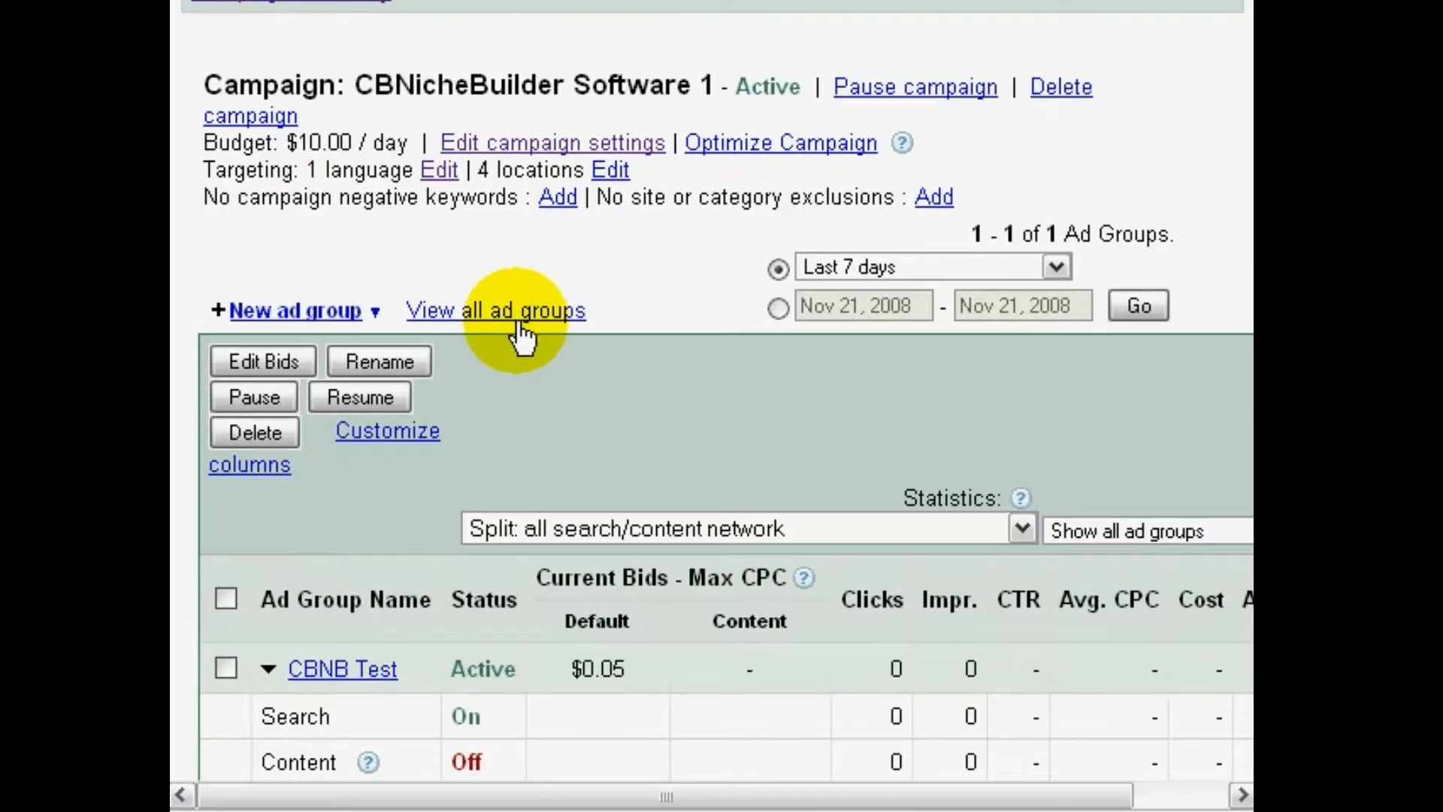
scroll(535, 430, "down", 2)
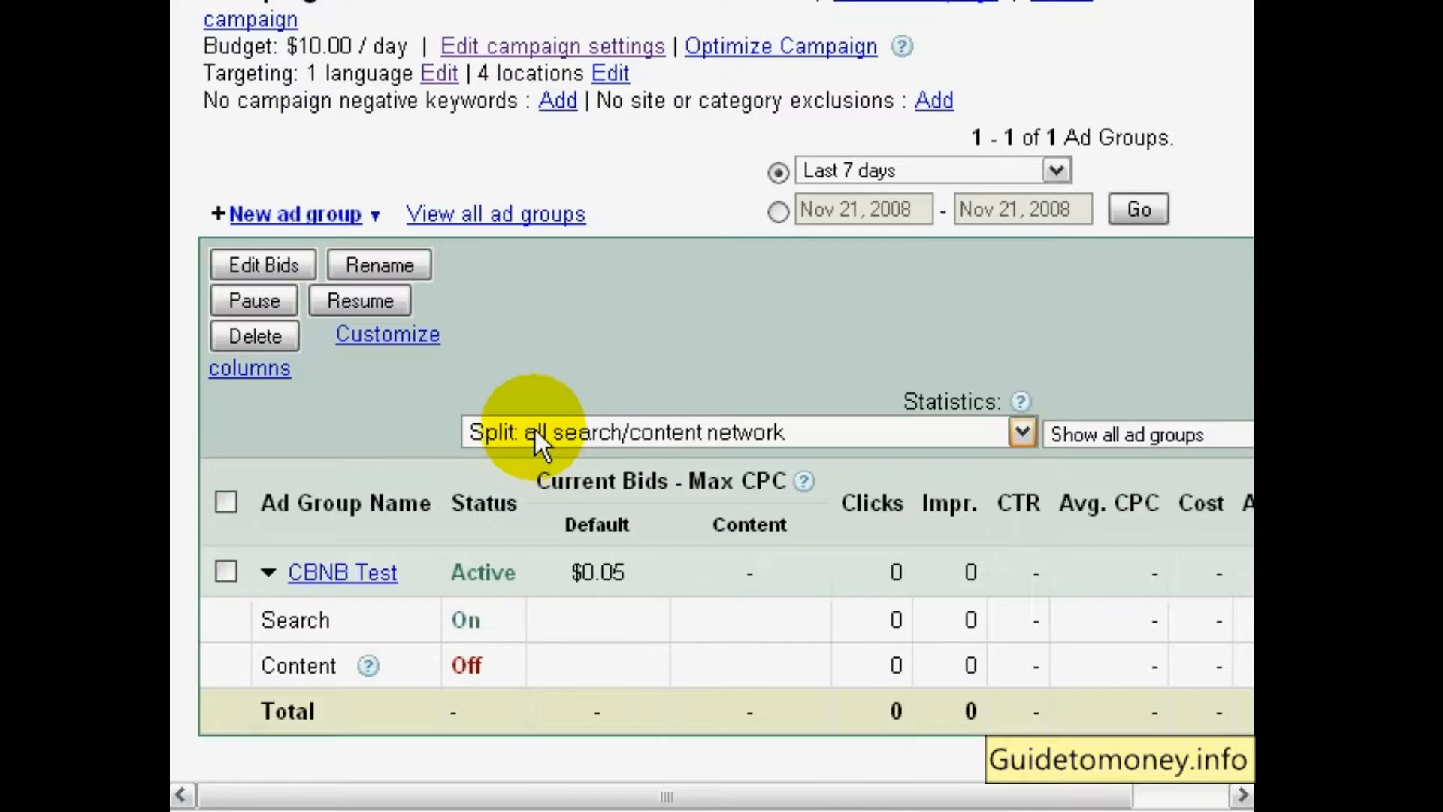
left_click(373, 575)
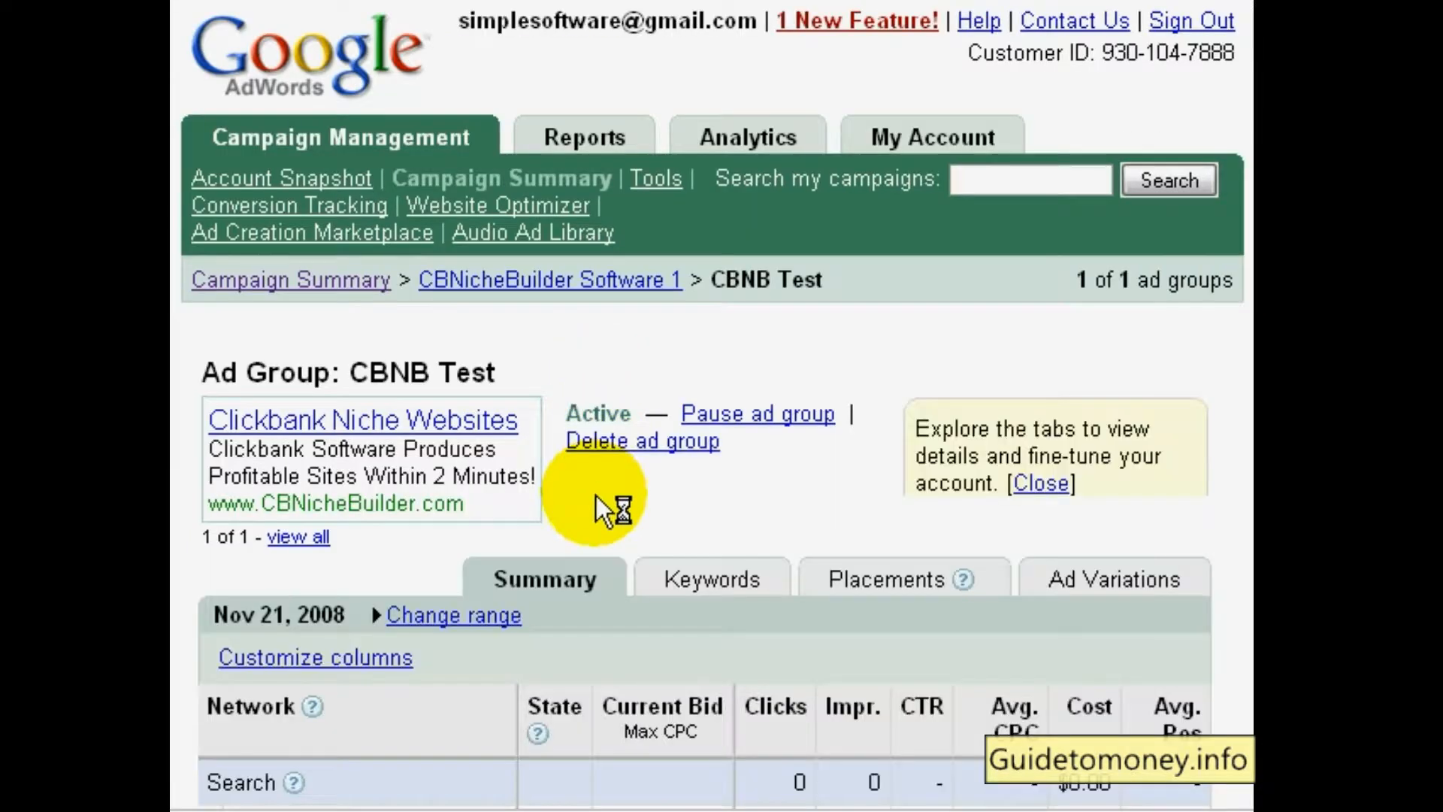
scroll(597, 497, "down", 4)
scroll(594, 497, "down", 3)
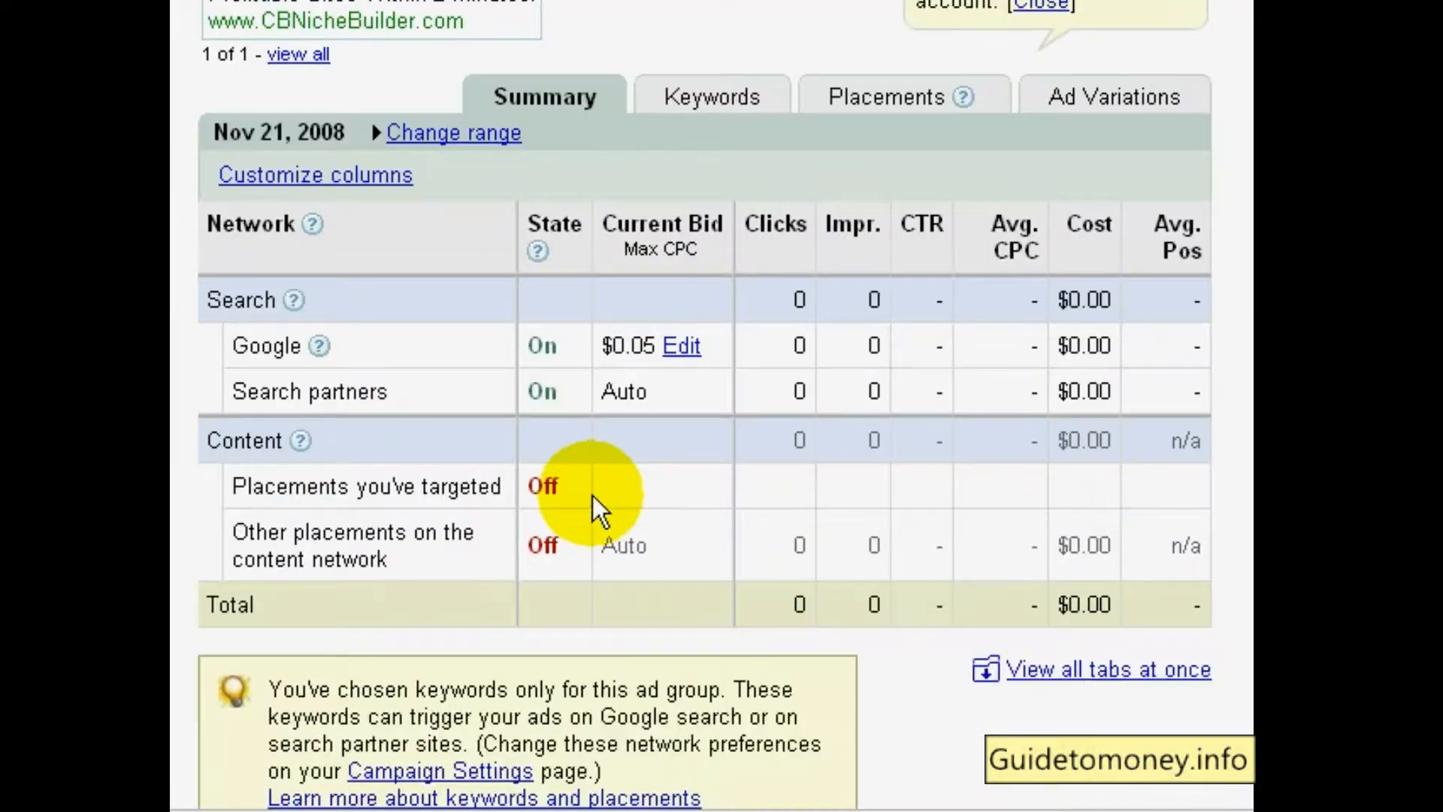
Show the ad group's keywords, select them all, and open the keyword list for editing keywords and bids
left_click(709, 99)
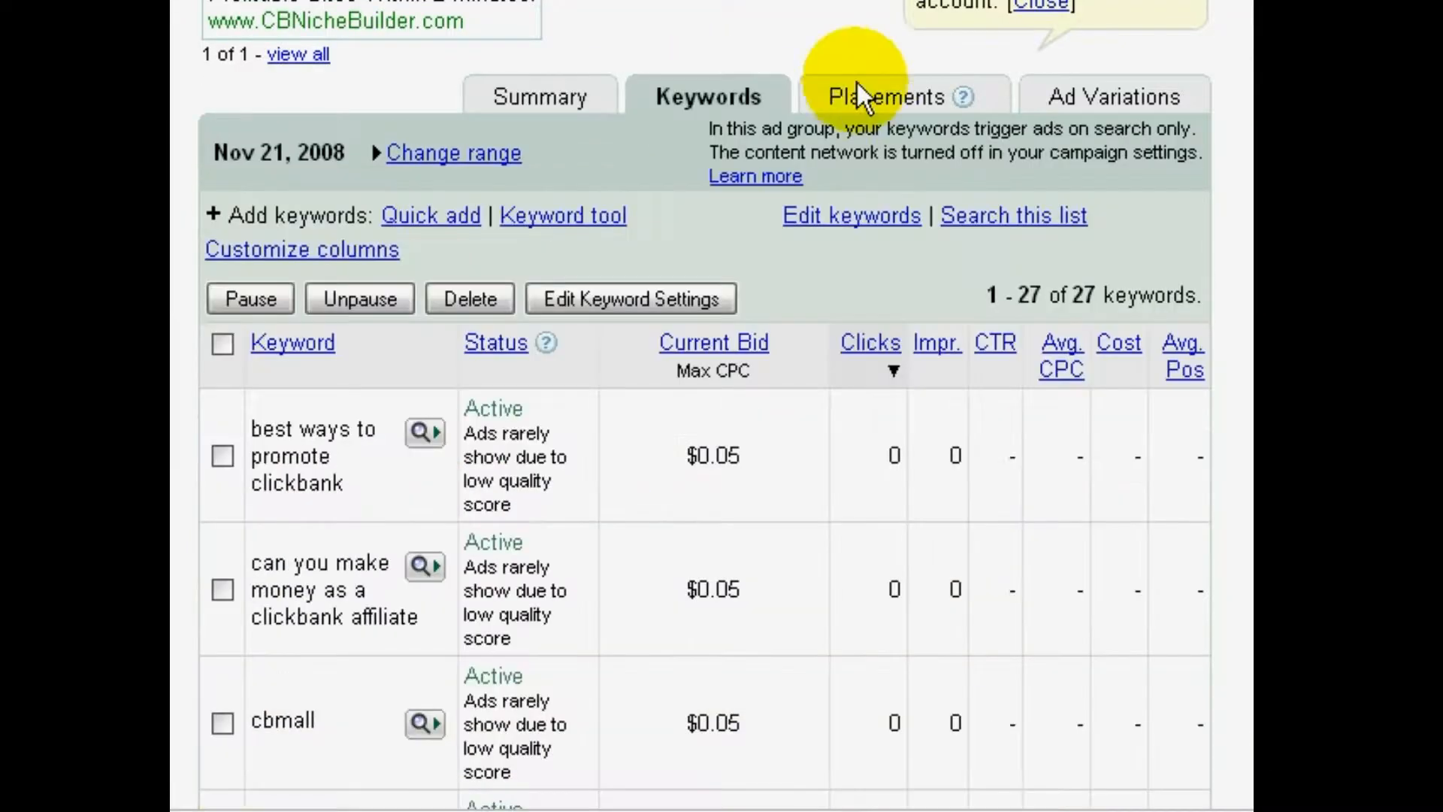
left_click(653, 304)
left_click(723, 385)
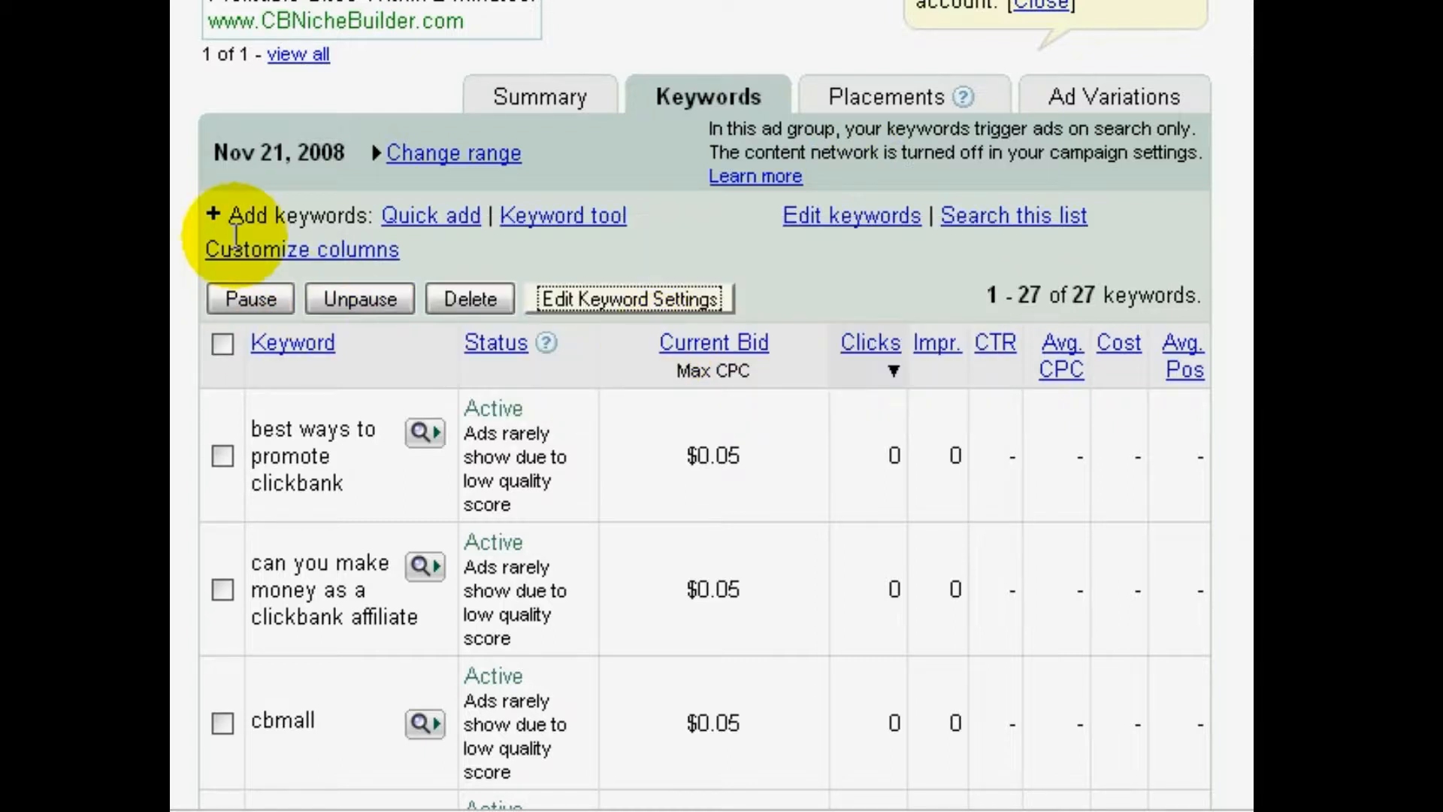
left_click(222, 344)
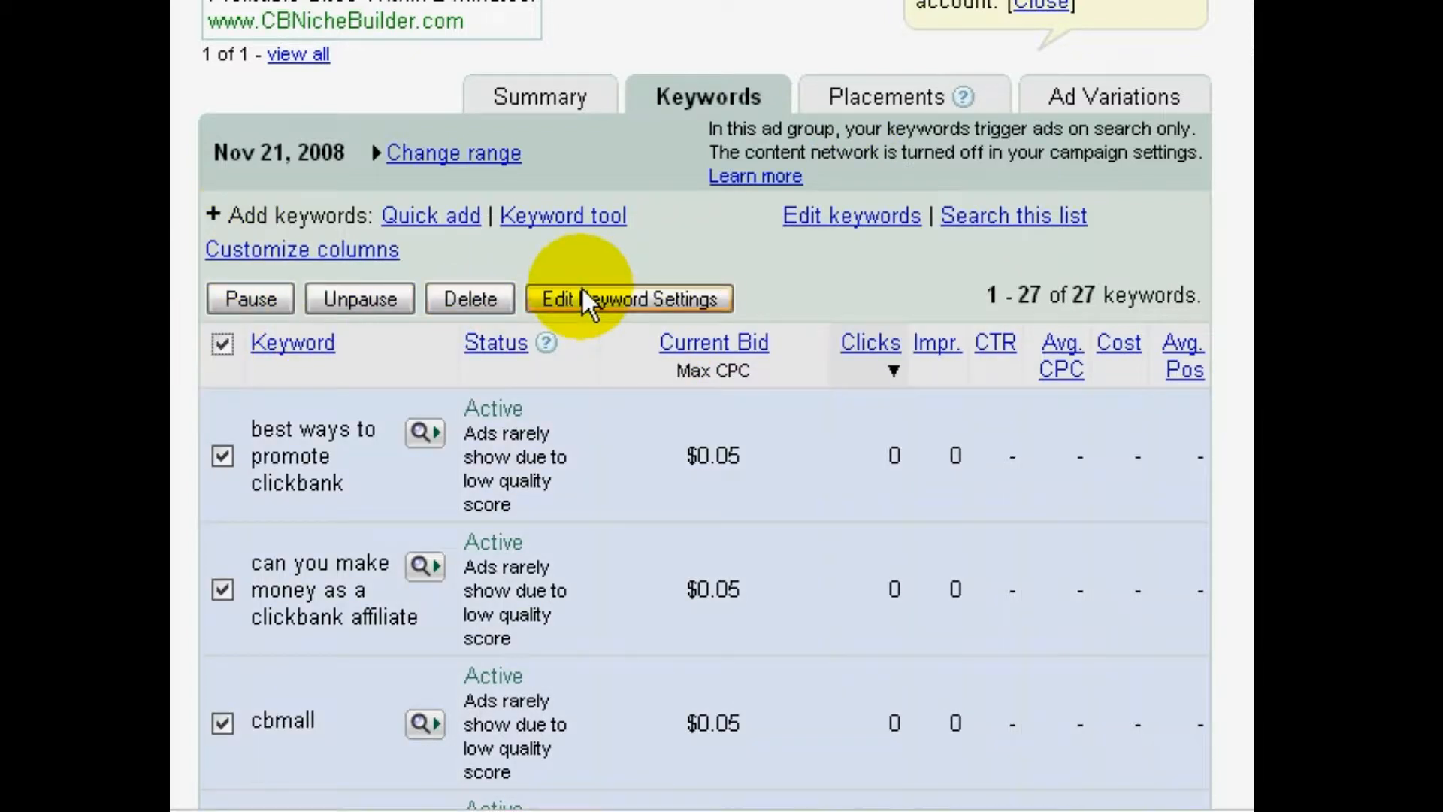
left_click(857, 220)
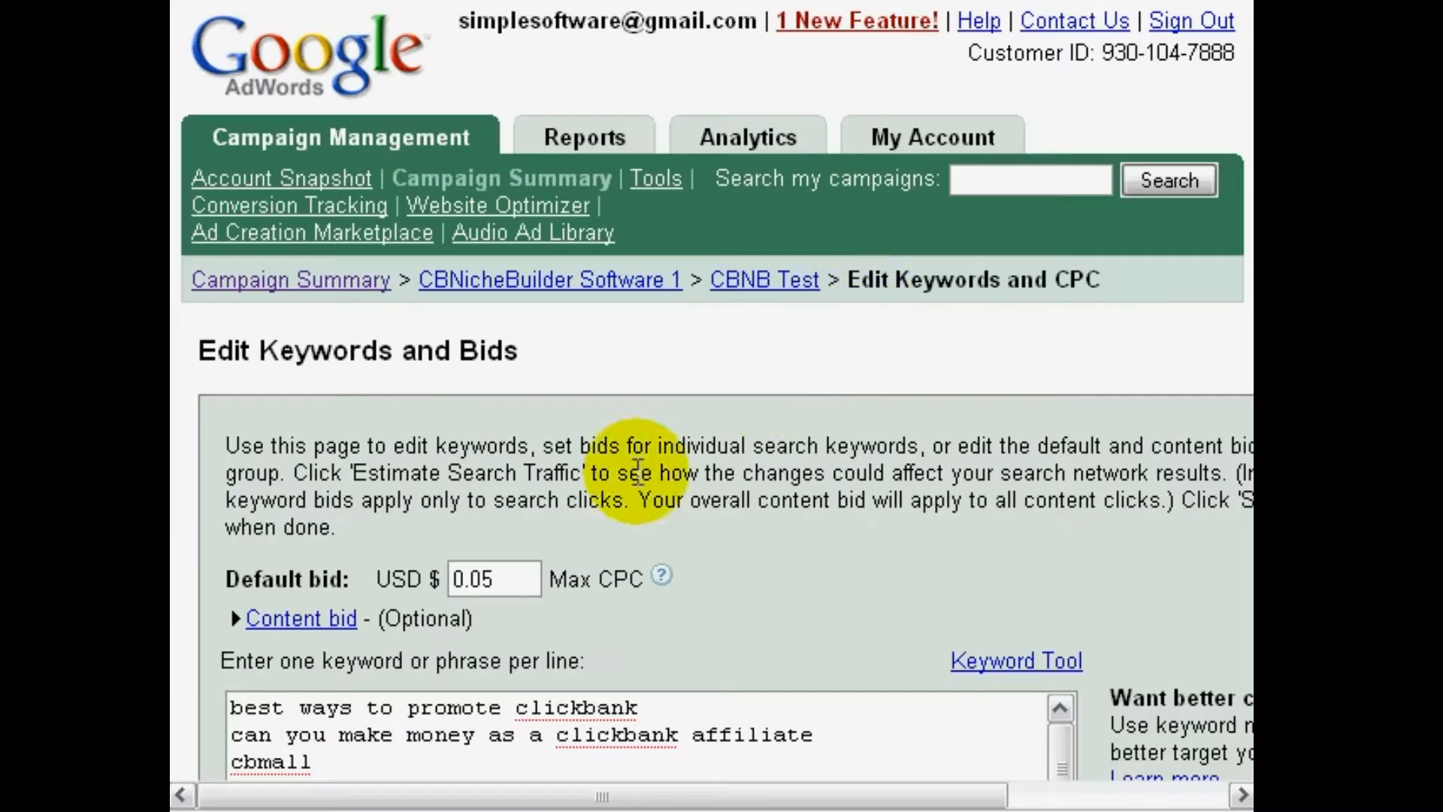
scroll(241, 500, "down", 5)
scroll(223, 481, "up", 3)
Enclose the first keyword, best ways to promote clickbank, in double quotation marks to make it a phrase match
left_click(275, 421)
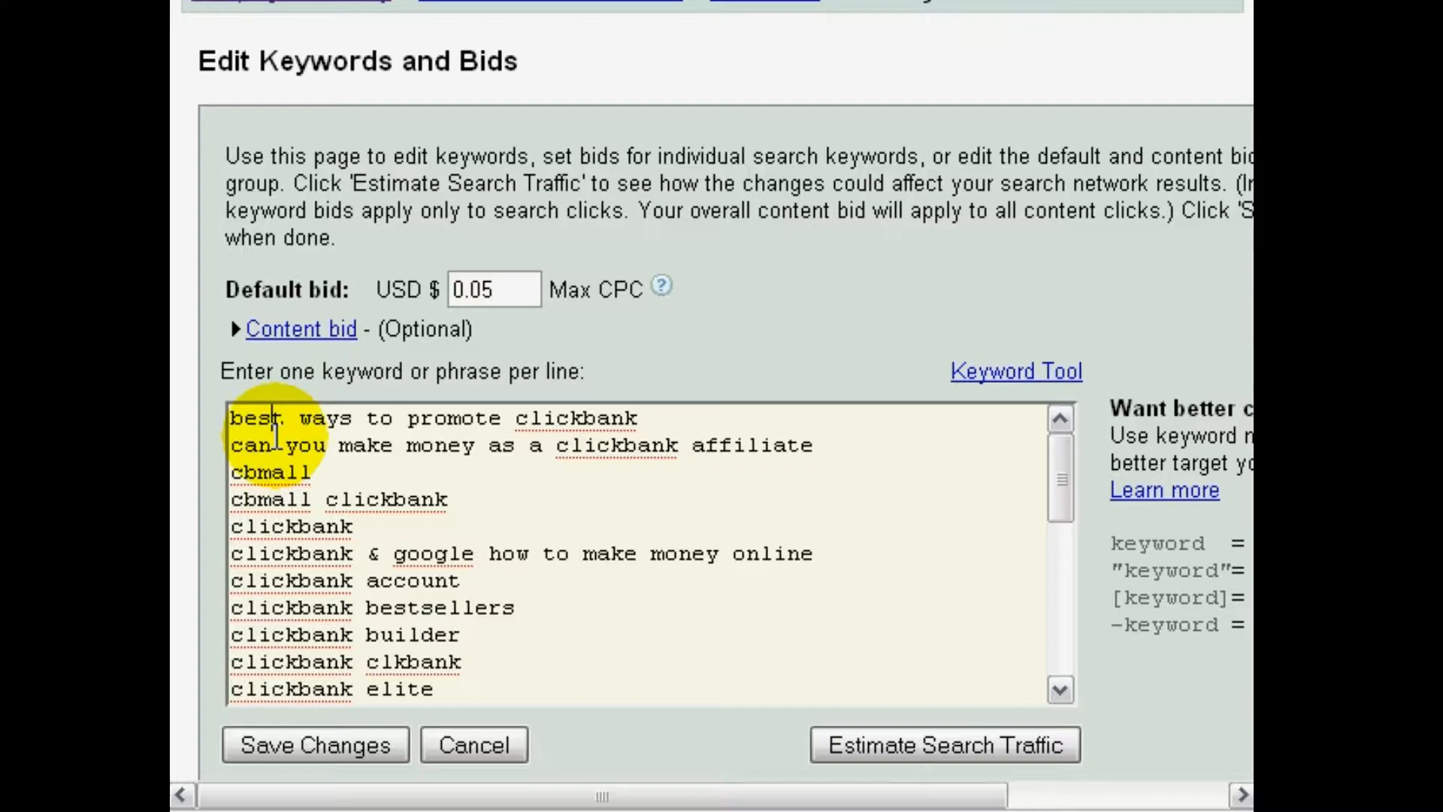
key("Home")
type("\"")
key("End")
type("\"")
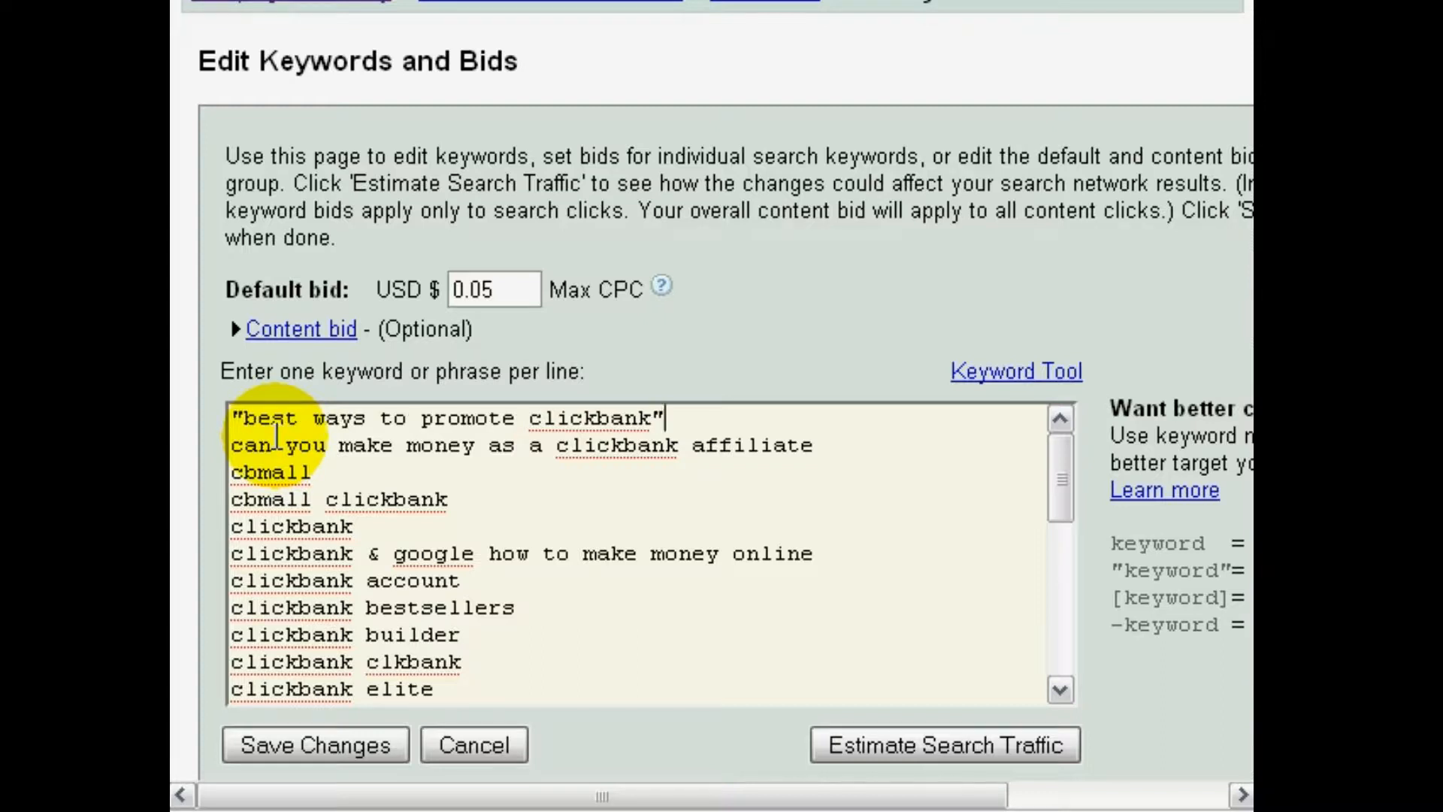
Examine the keyword matching options explained beside the list, especially exact phrase and exact term only, and compare them with the keyword clickbank
left_click_drag(815, 795, 661, 790)
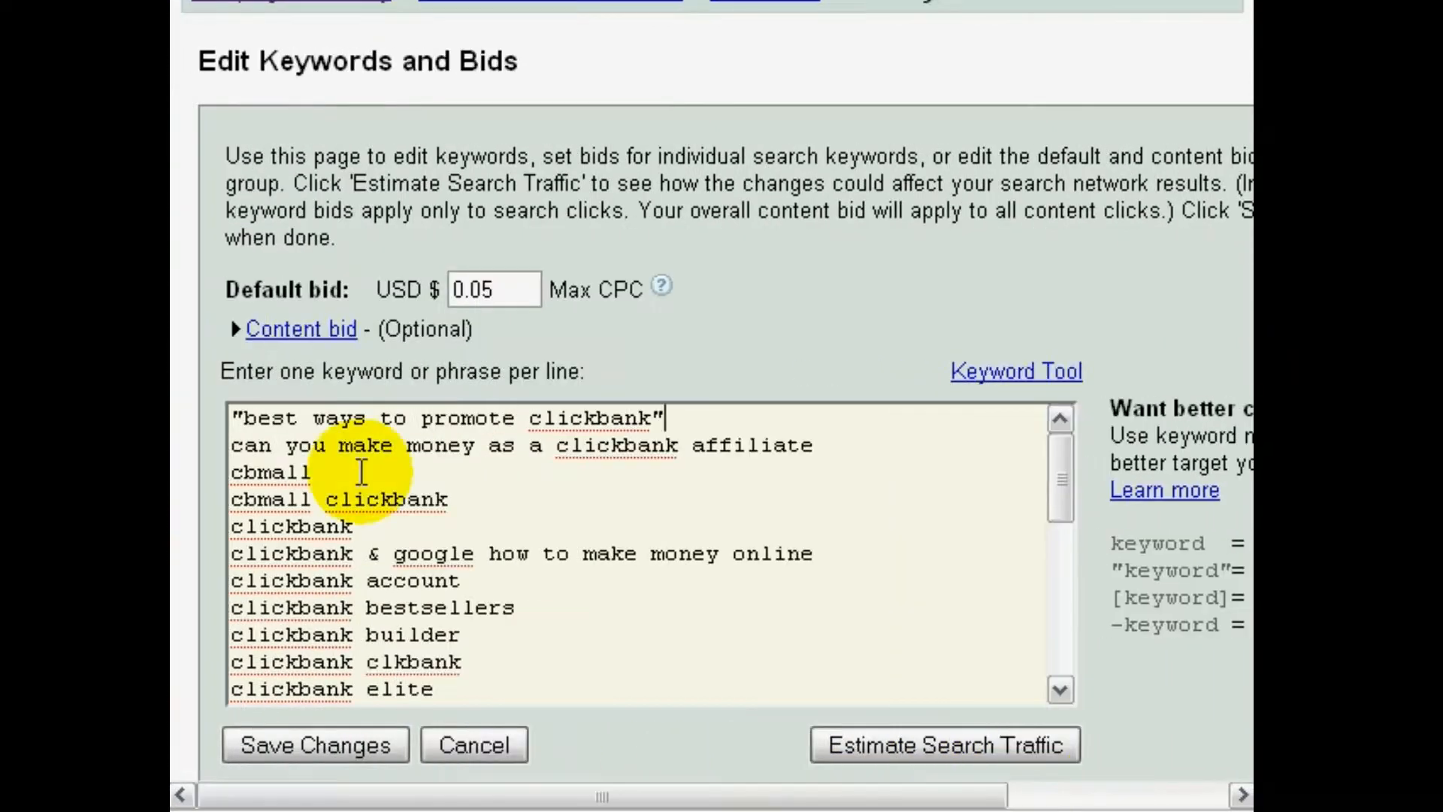
left_click_drag(387, 520, 194, 538)
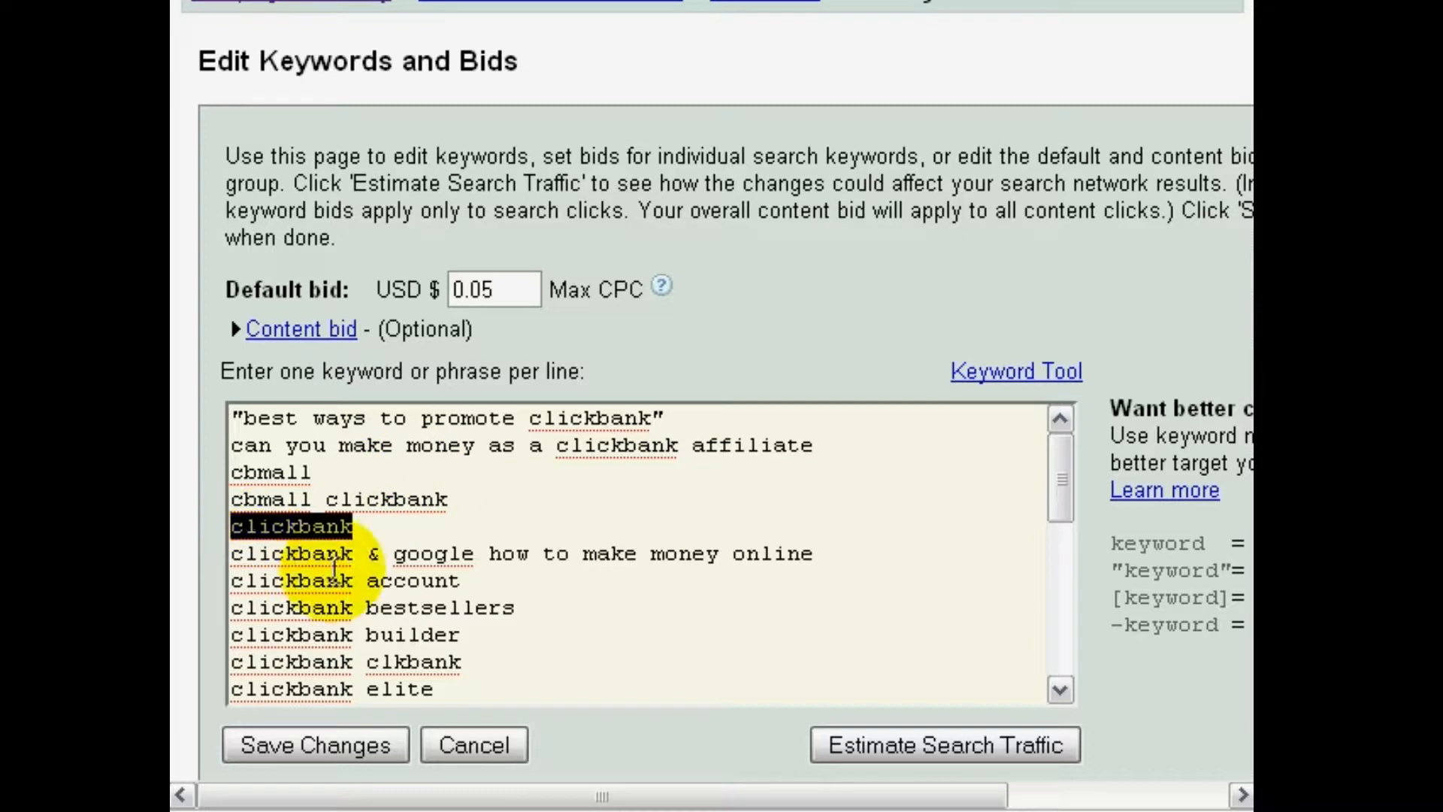
left_click_drag(871, 797, 1135, 783)
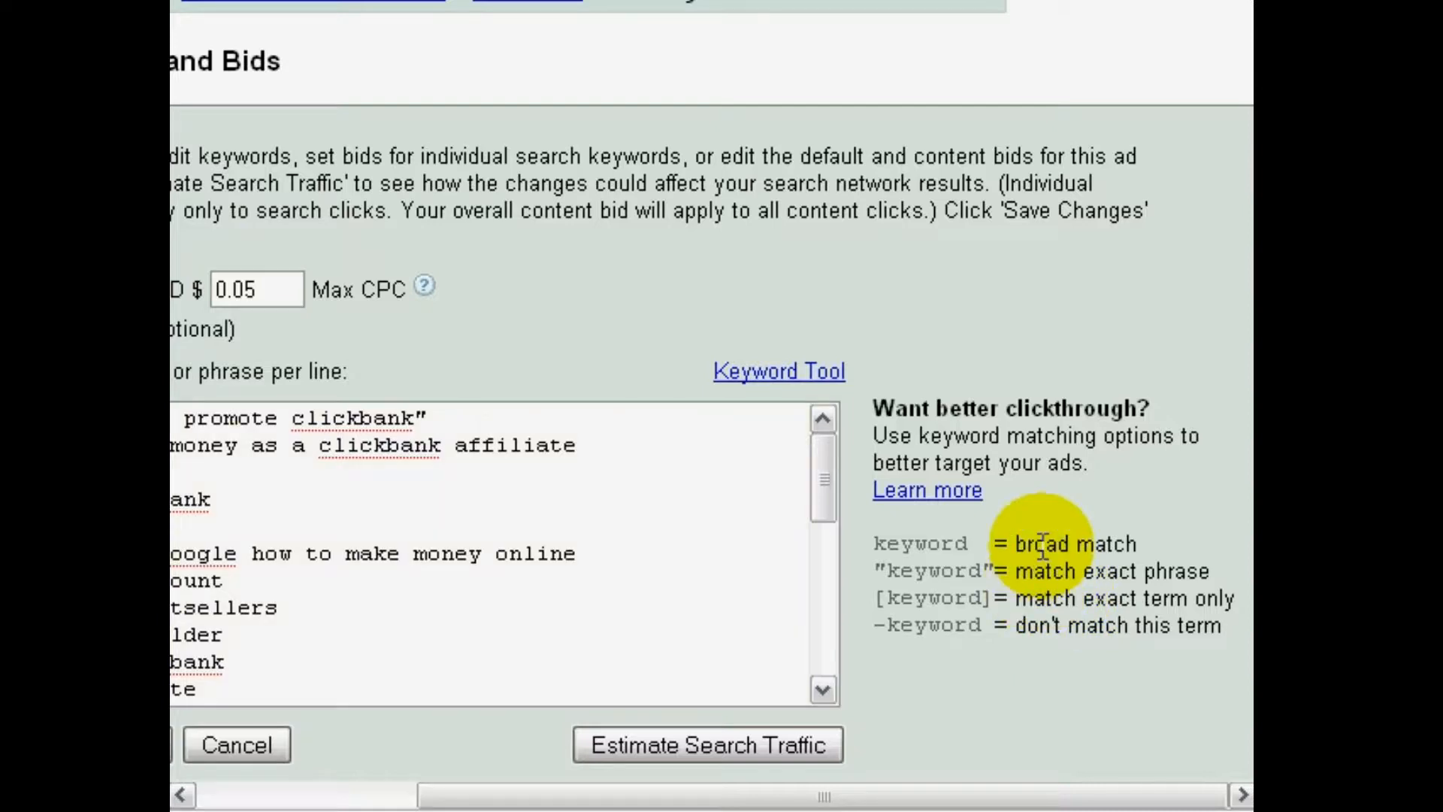
left_click(295, 797)
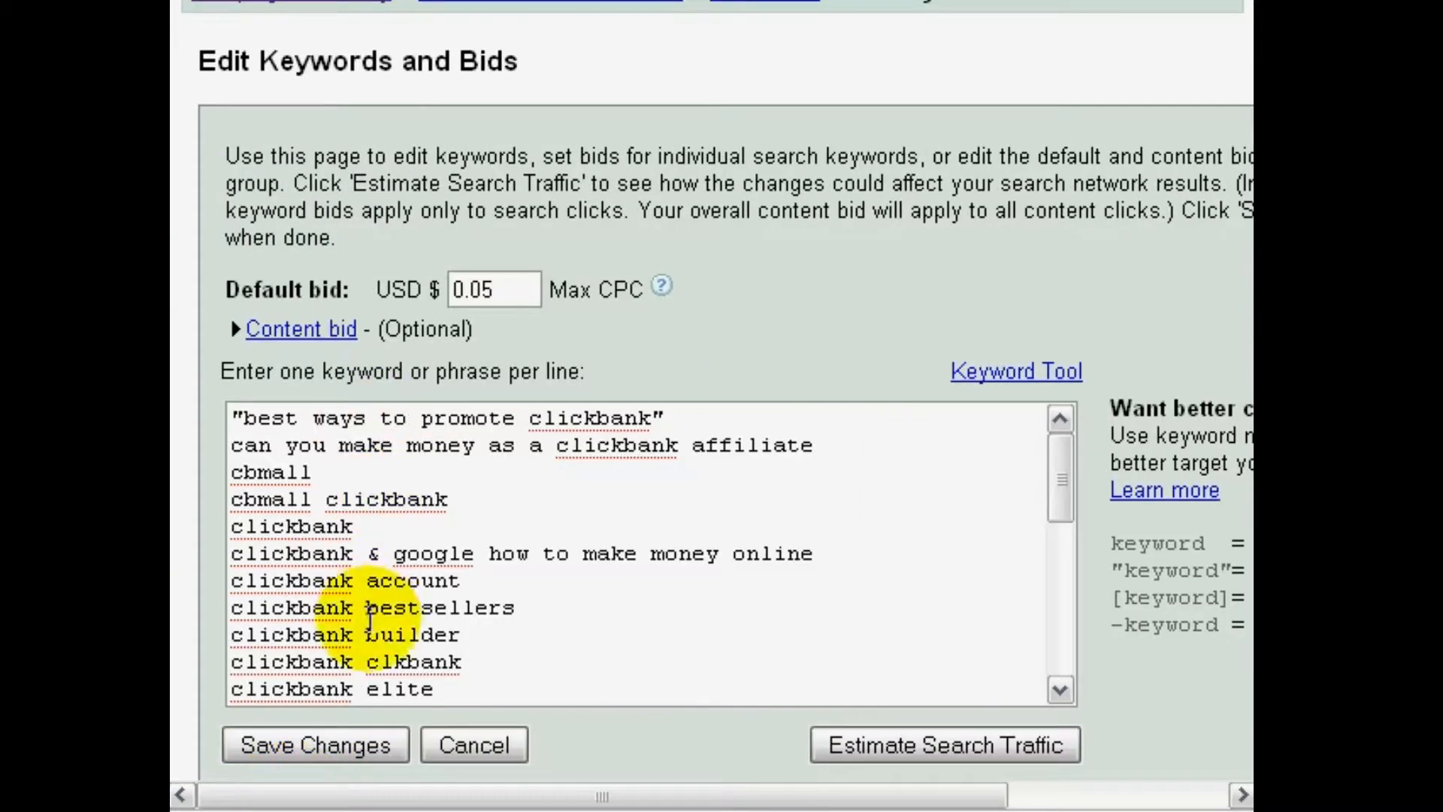
left_click_drag(589, 790, 953, 801)
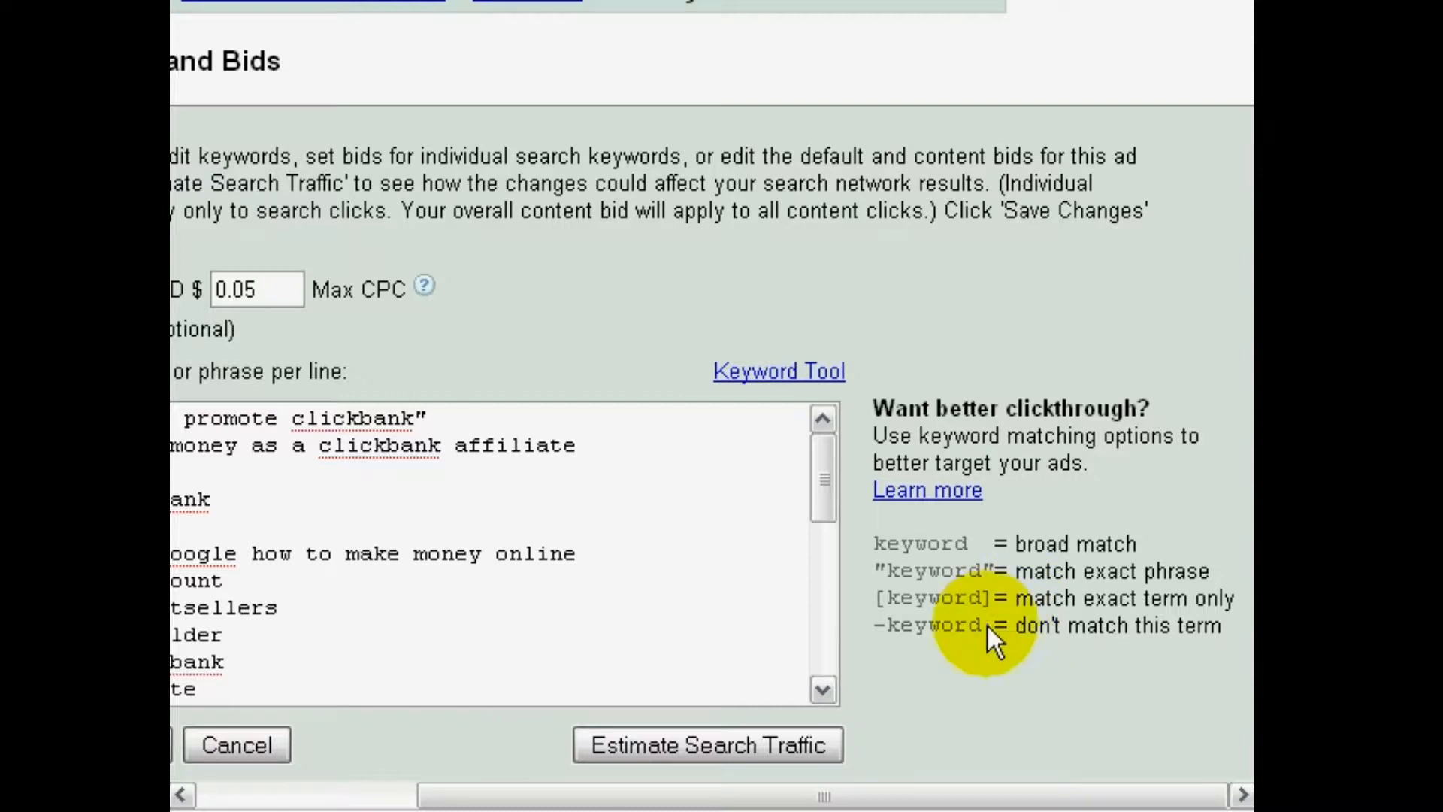
left_click_drag(1015, 571, 1210, 575)
left_click_drag(1020, 597, 1244, 609)
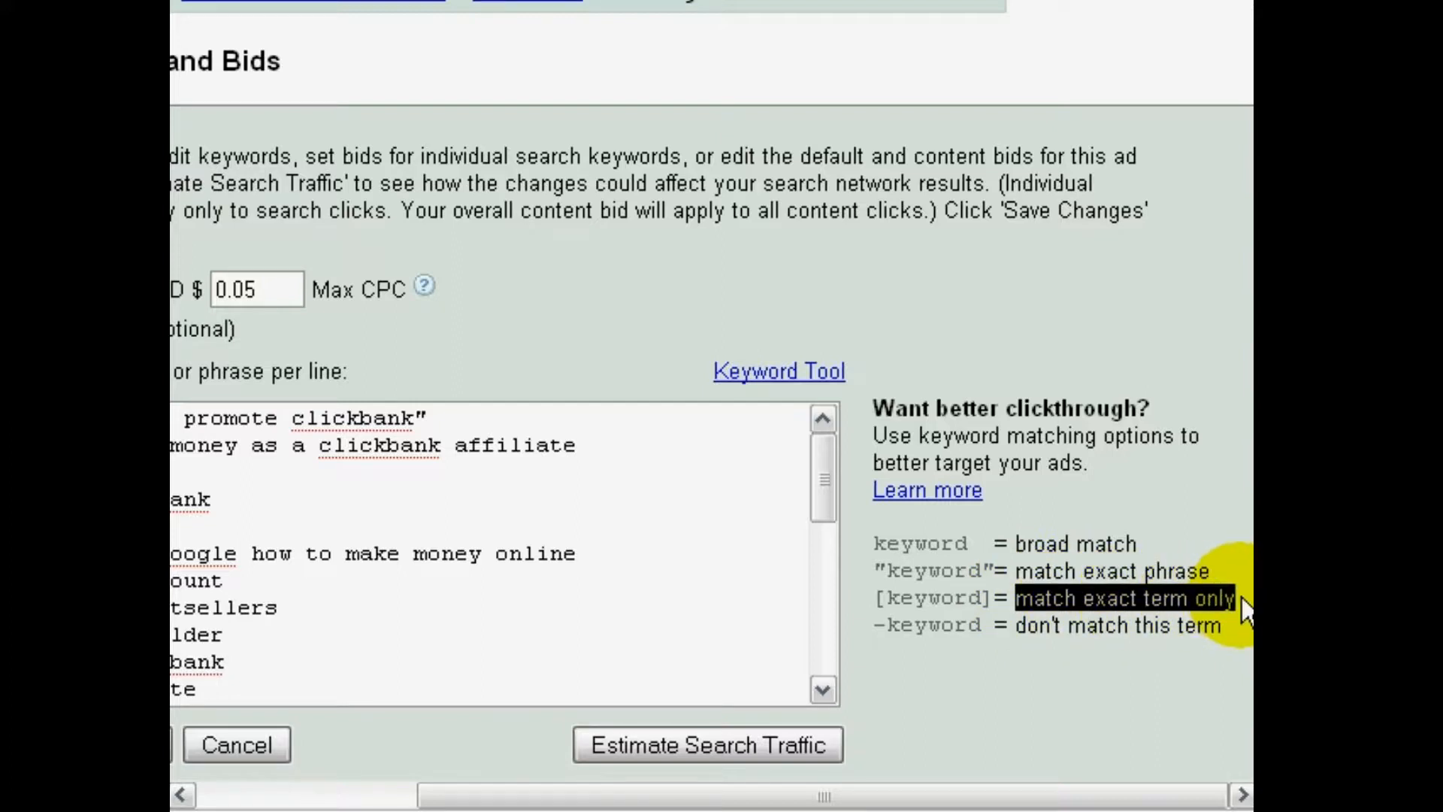
Enclose each keyword from can you make money as a clickbank affiliate down to clickbank elite in double quotation marks for phrase matching
left_click_drag(958, 803, 737, 803)
left_click(246, 455)
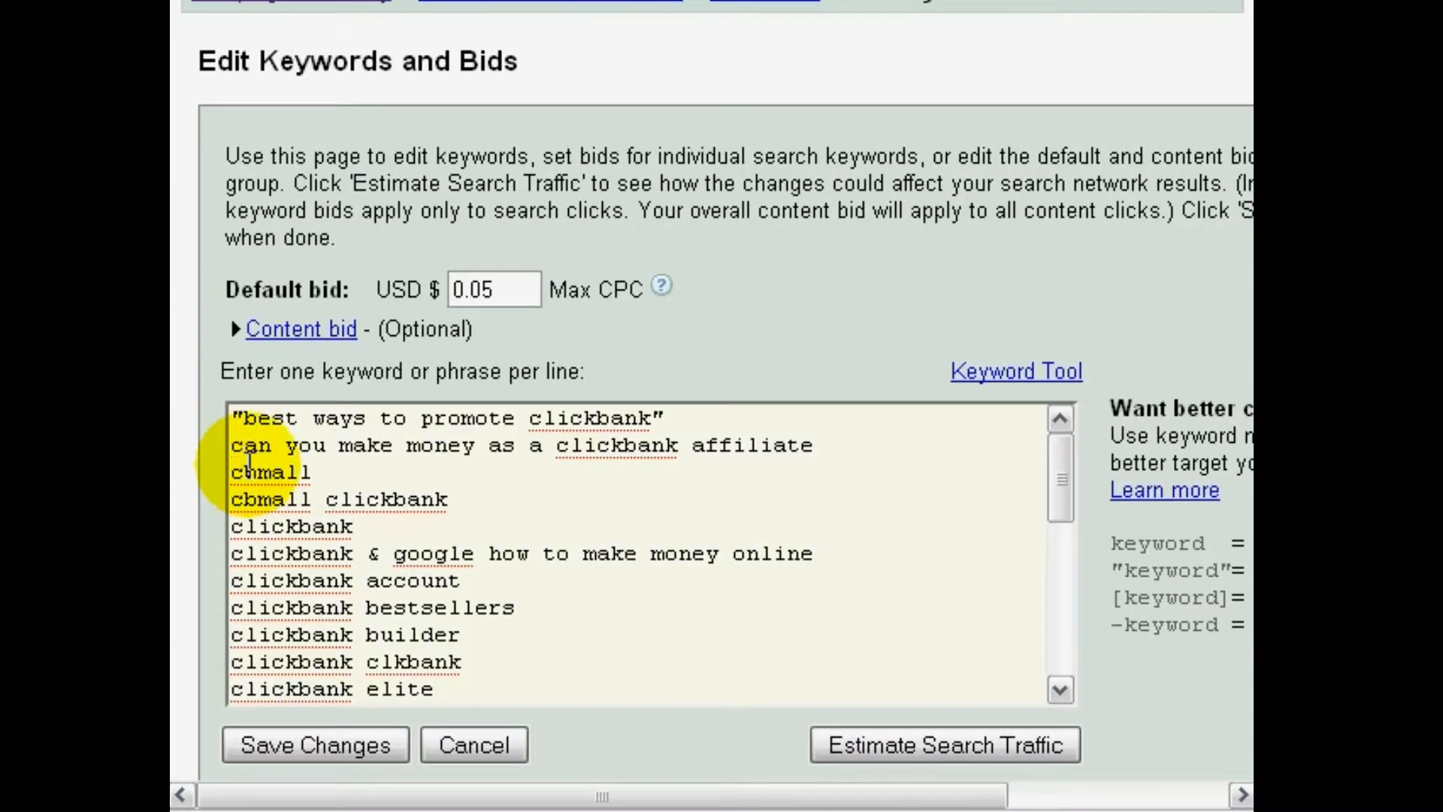
type("\"")
key("End")
type("\"")
key("Down")
type("\"")
key("Home")
type("\"")
key("Down")
key("Home")
type("\"")
key("End")
type("\"")
key("Down")
key("Home")
type("\"")
key("End")
type("\"")
key("Down")
key("Home")
type("\"")
key("End")
type("\"")
key("Down")
key("Home")
type("\"")
key("End")
type("\"")
key("Down")
key("Home")
type("\"")
key("End")
type("\"")
key("Down")
key("Home")
type("\"")
key("End")
type("\"")
key("Down")
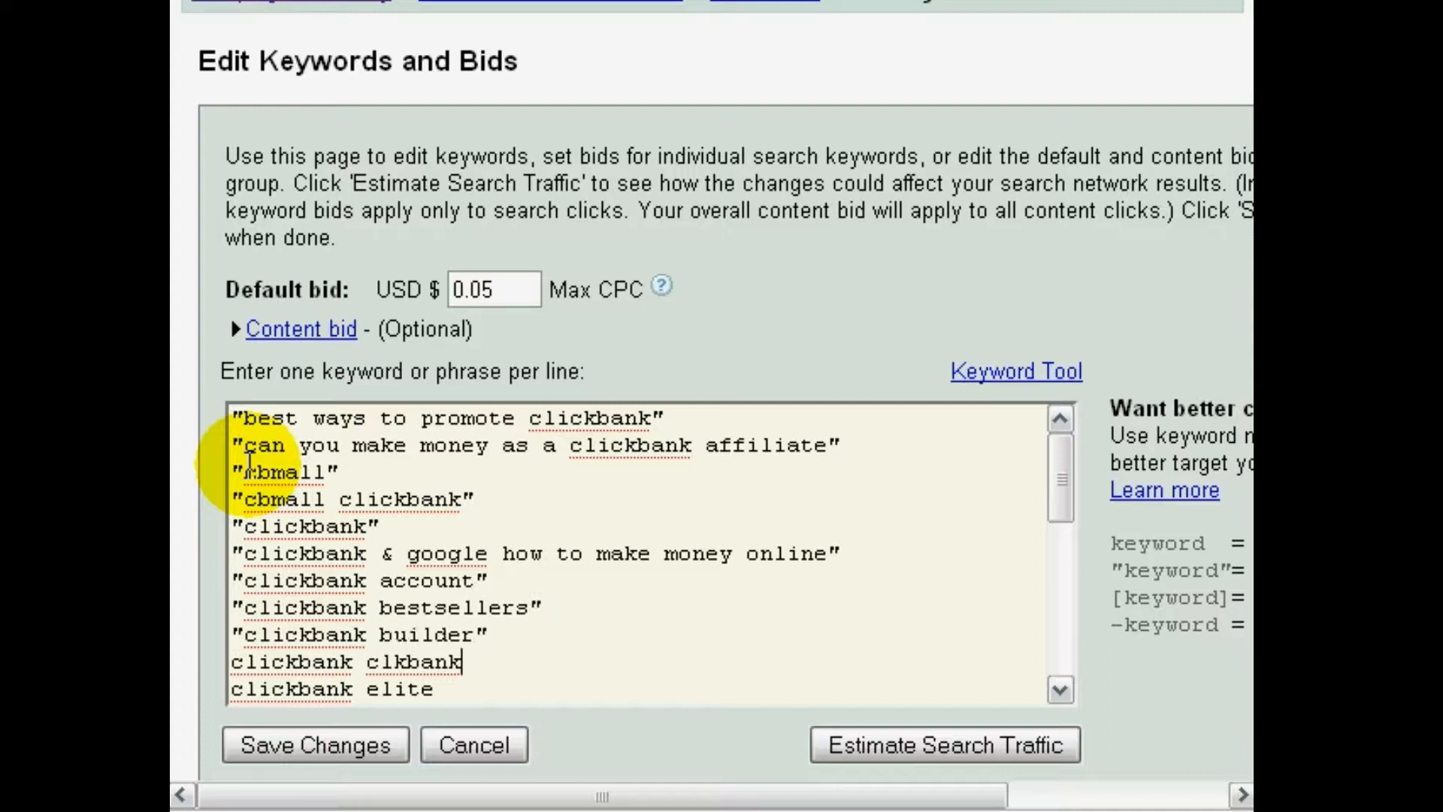
key("Home")
type("\"")
key("End")
type("\"")
key("Down")
key("Home")
type("\"")
key("End")
type("\"")
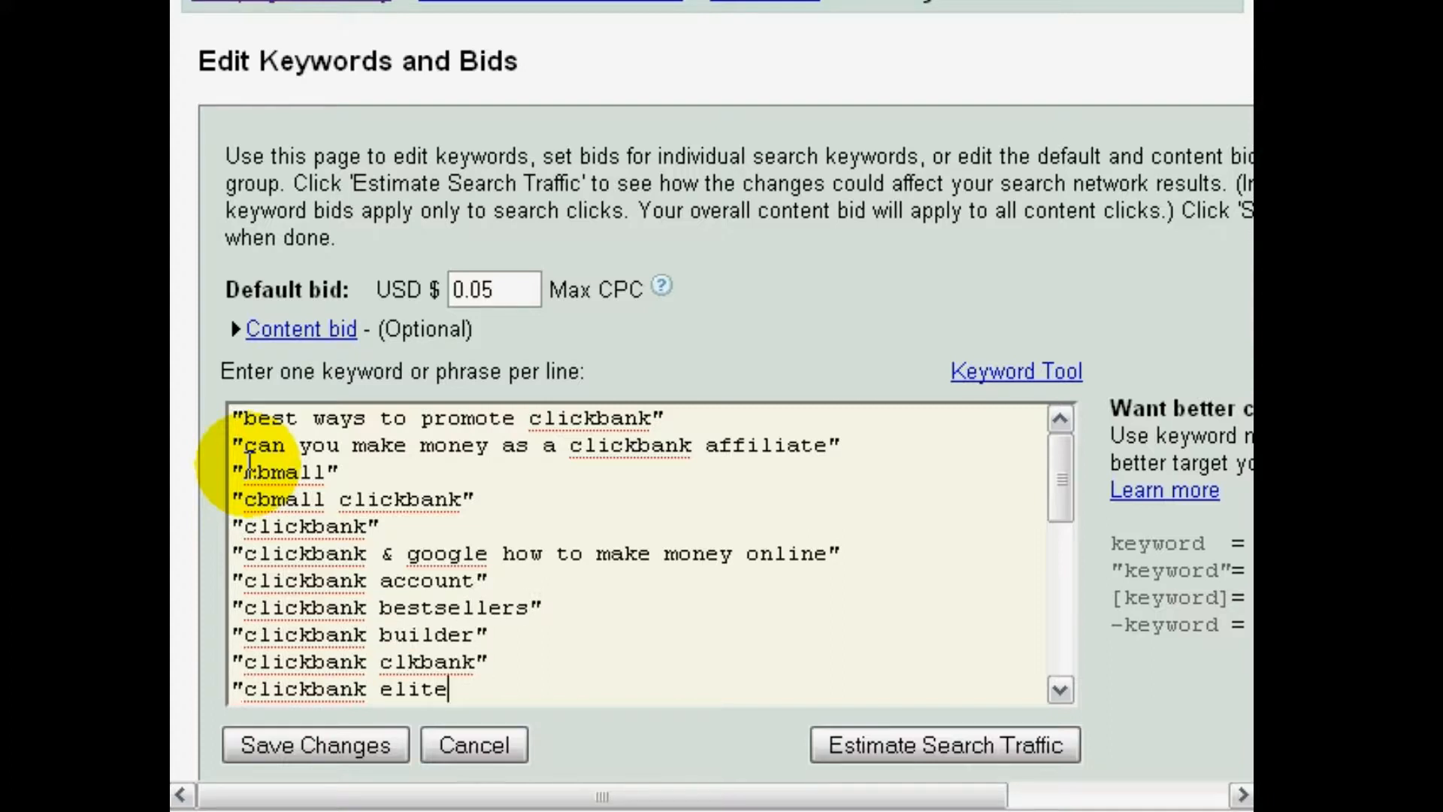
Duplicate the first keyword, best ways to promote clickbank, on the line below and enclose the copy in square brackets for exact matching
key("Up")
key("Up")
key("Up")
key("Up")
key("Up")
key("Up")
key("Up")
key("Up")
key("Up")
key("Up")
key("Home")
key("shift+End")
key("ctrl+c")
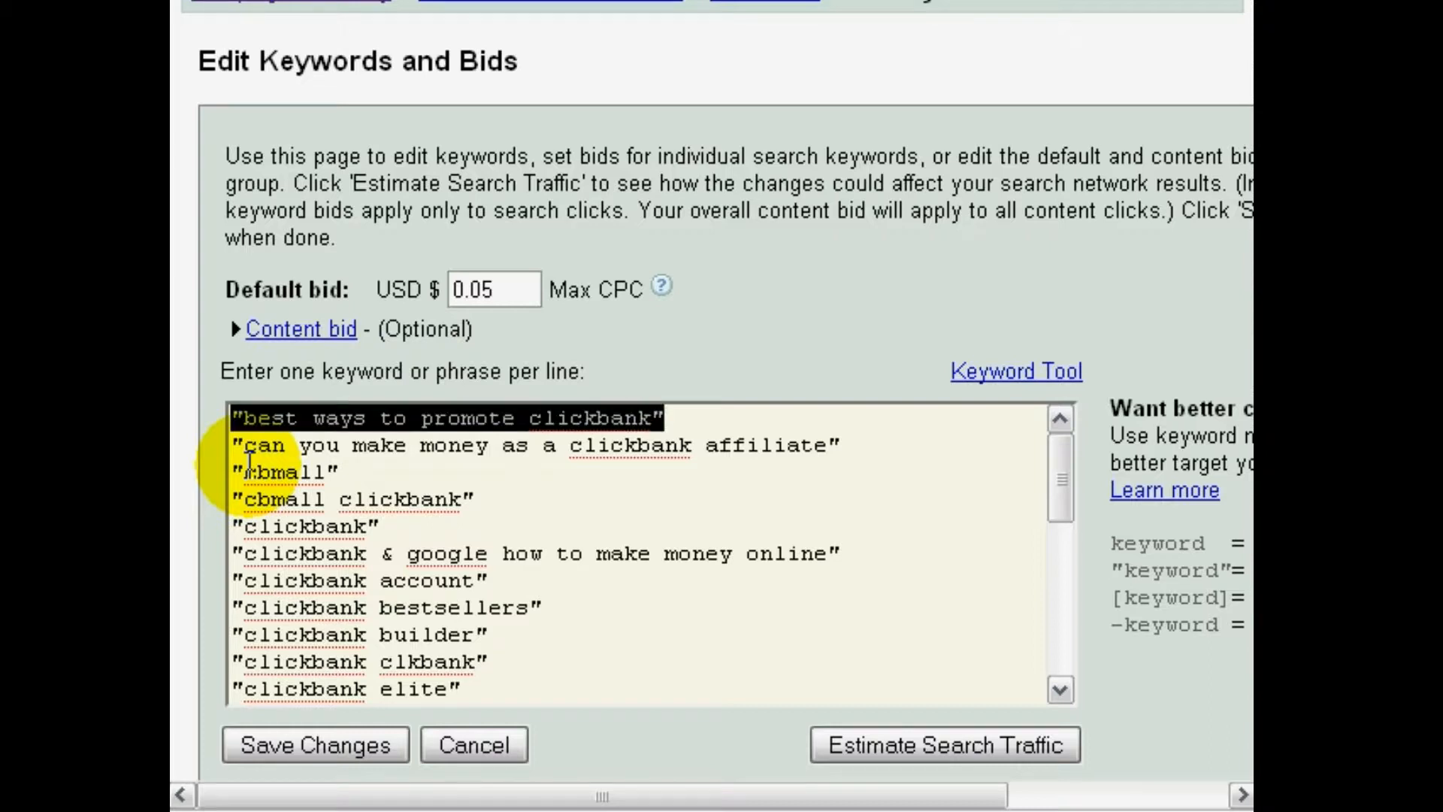
key("End")
key("Return")
key("ctrl+v")
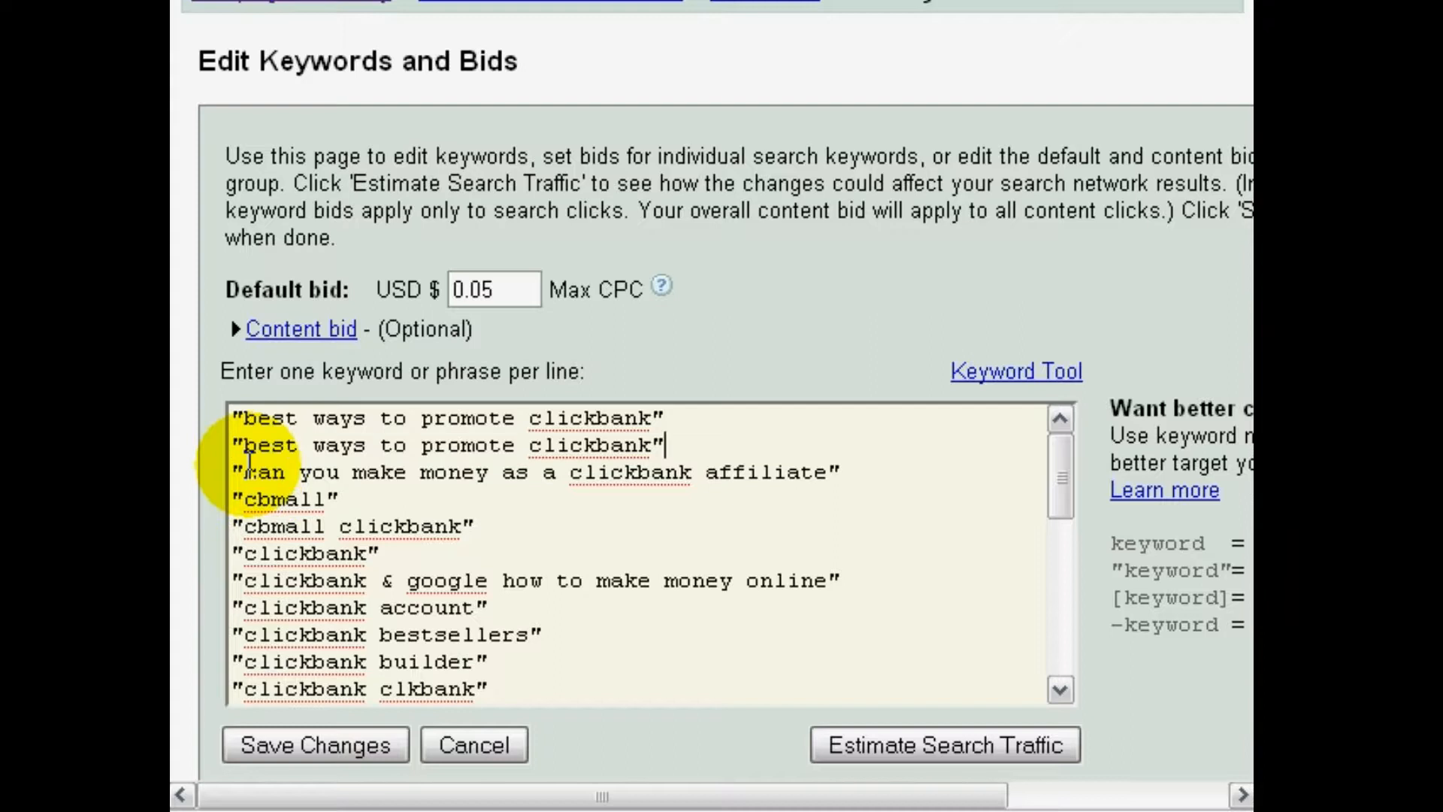
key("Home")
key("Delete")
type("[")
key("End")
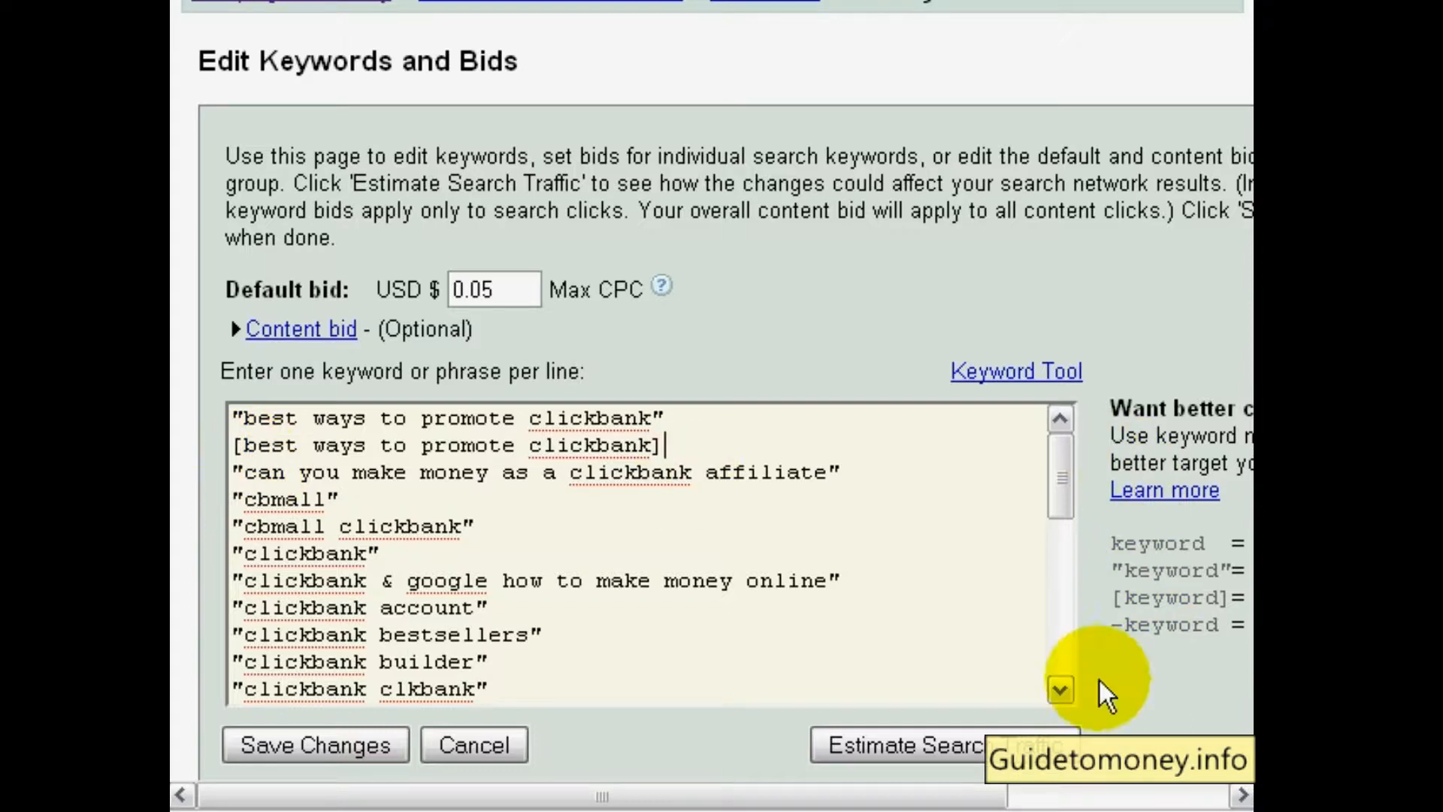
Check the syntax for excluding a term, and copy the keyword clickbank builder onto a separate line below it, set off by blank lines
scroll(1105, 692, "right", 3)
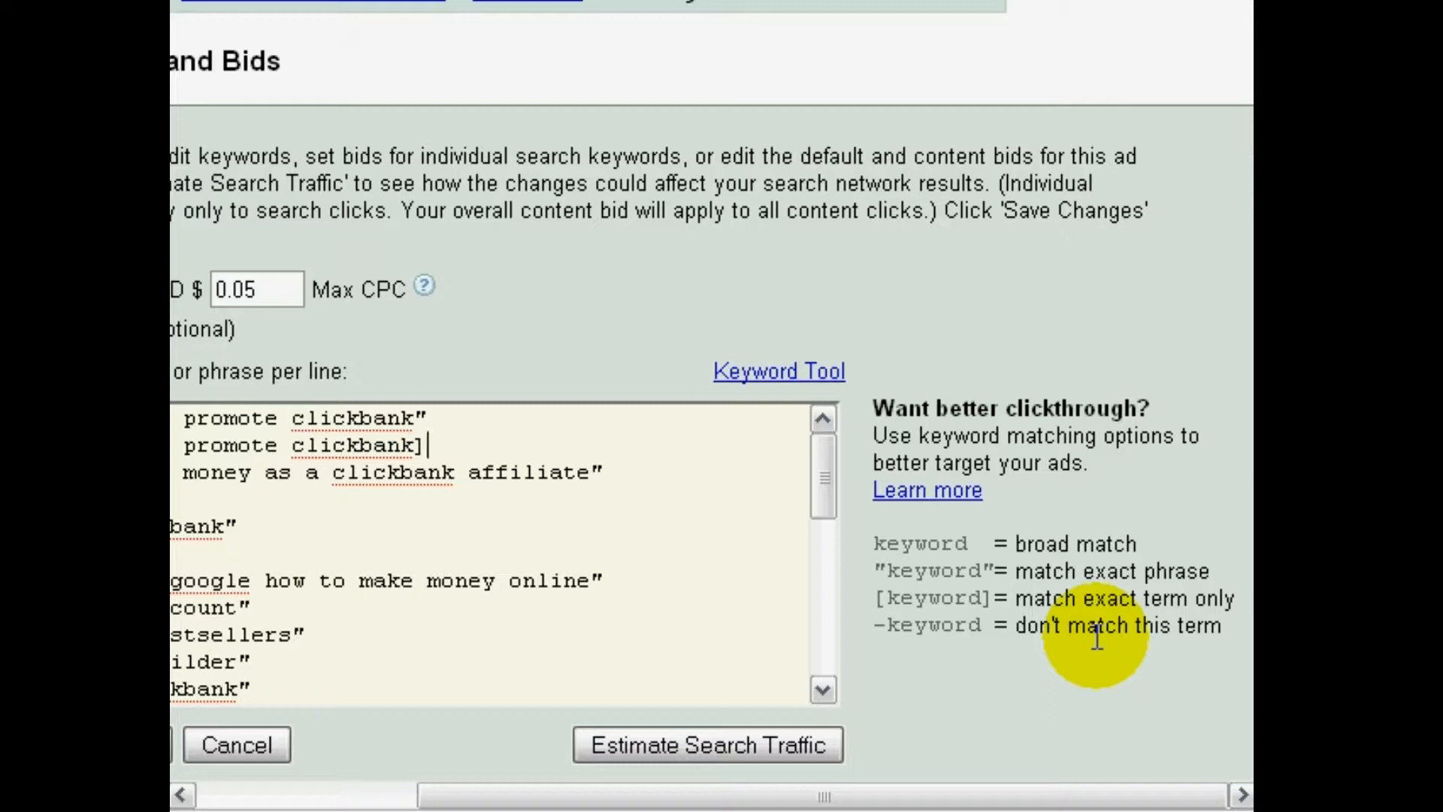
mouse_move(876, 624)
left_mouse_down()
mouse_move(997, 627)
mouse_move(883, 630)
left_mouse_up()
left_click(967, 629)
left_click(880, 628)
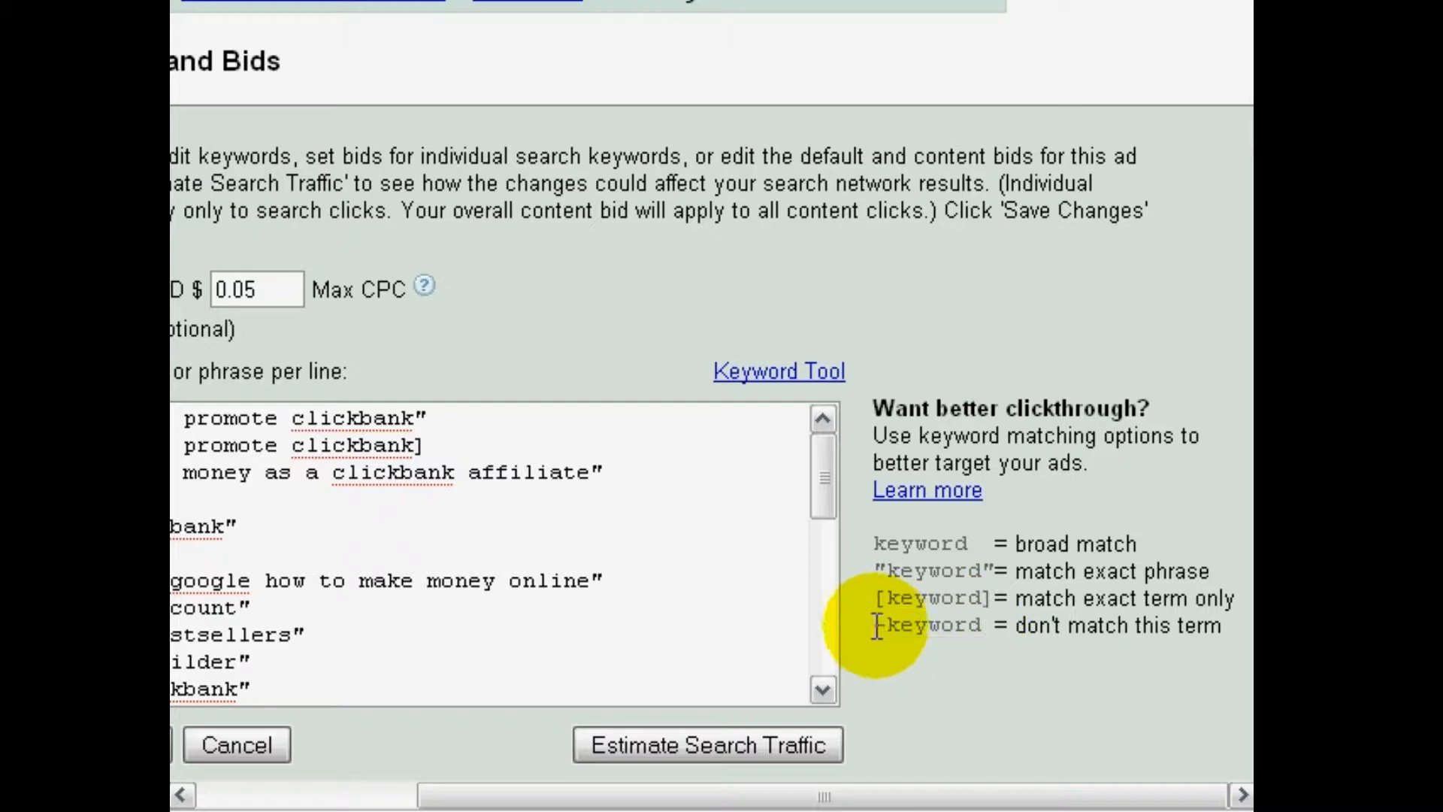
left_click(364, 795)
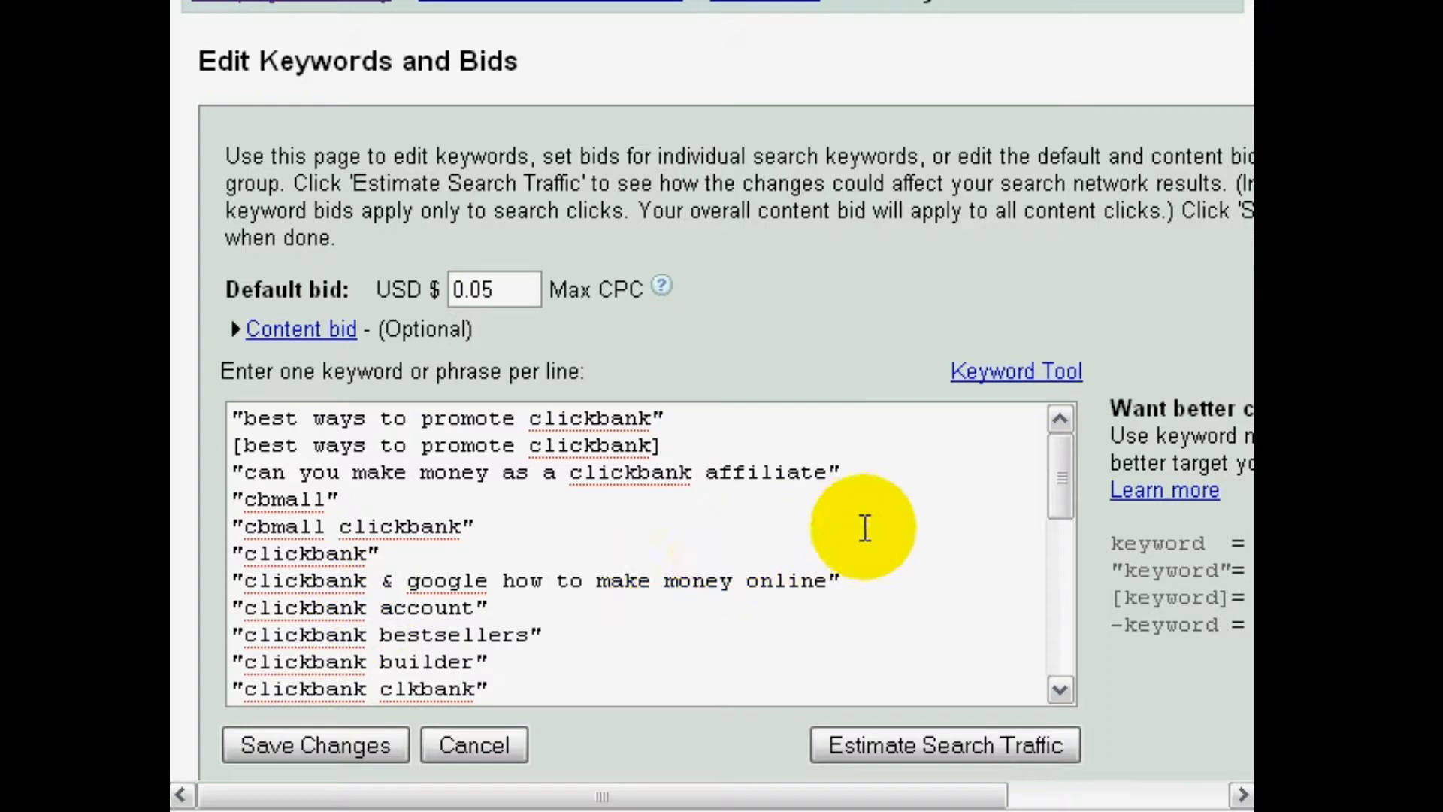
left_click(531, 552)
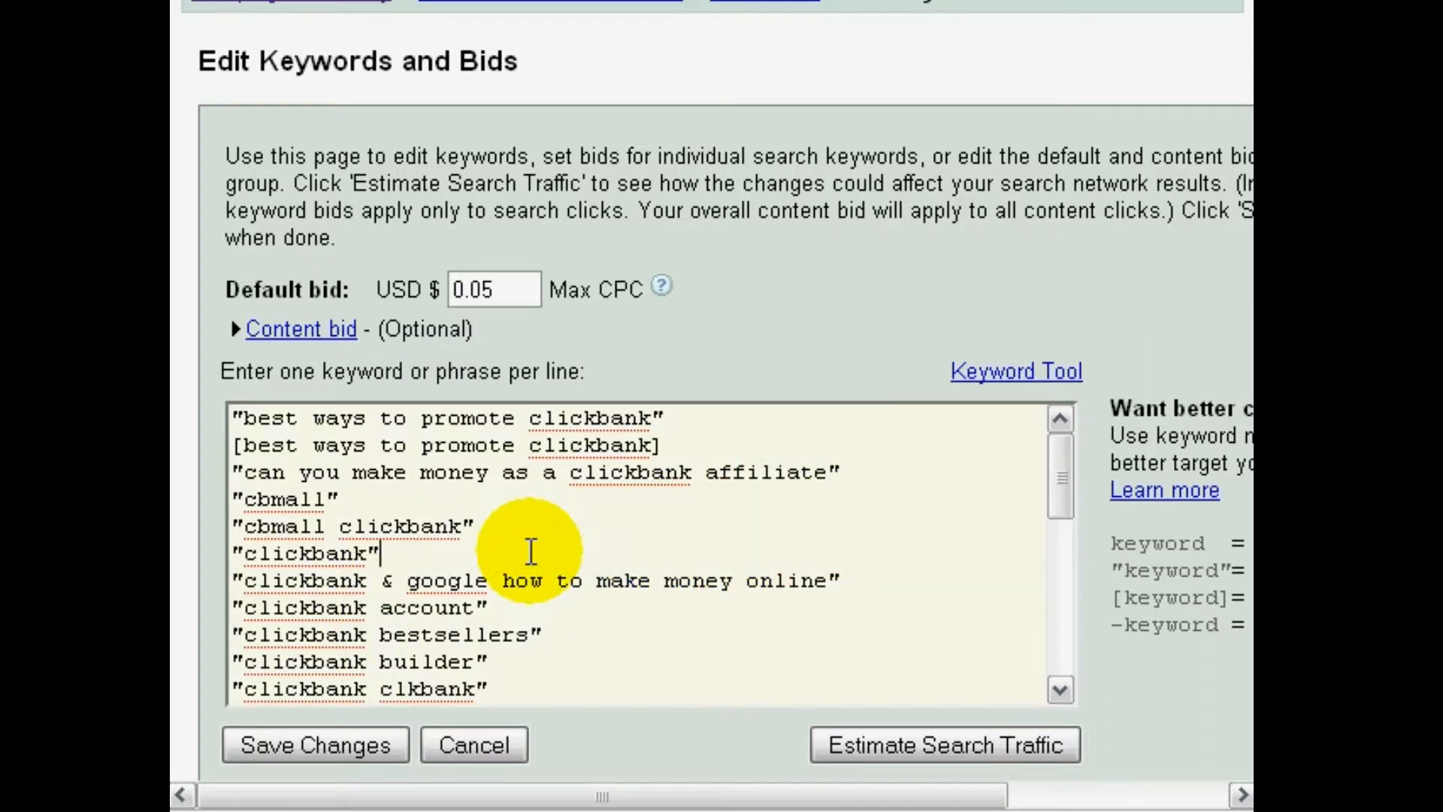
key("Down")
key("Down")
key("Down")
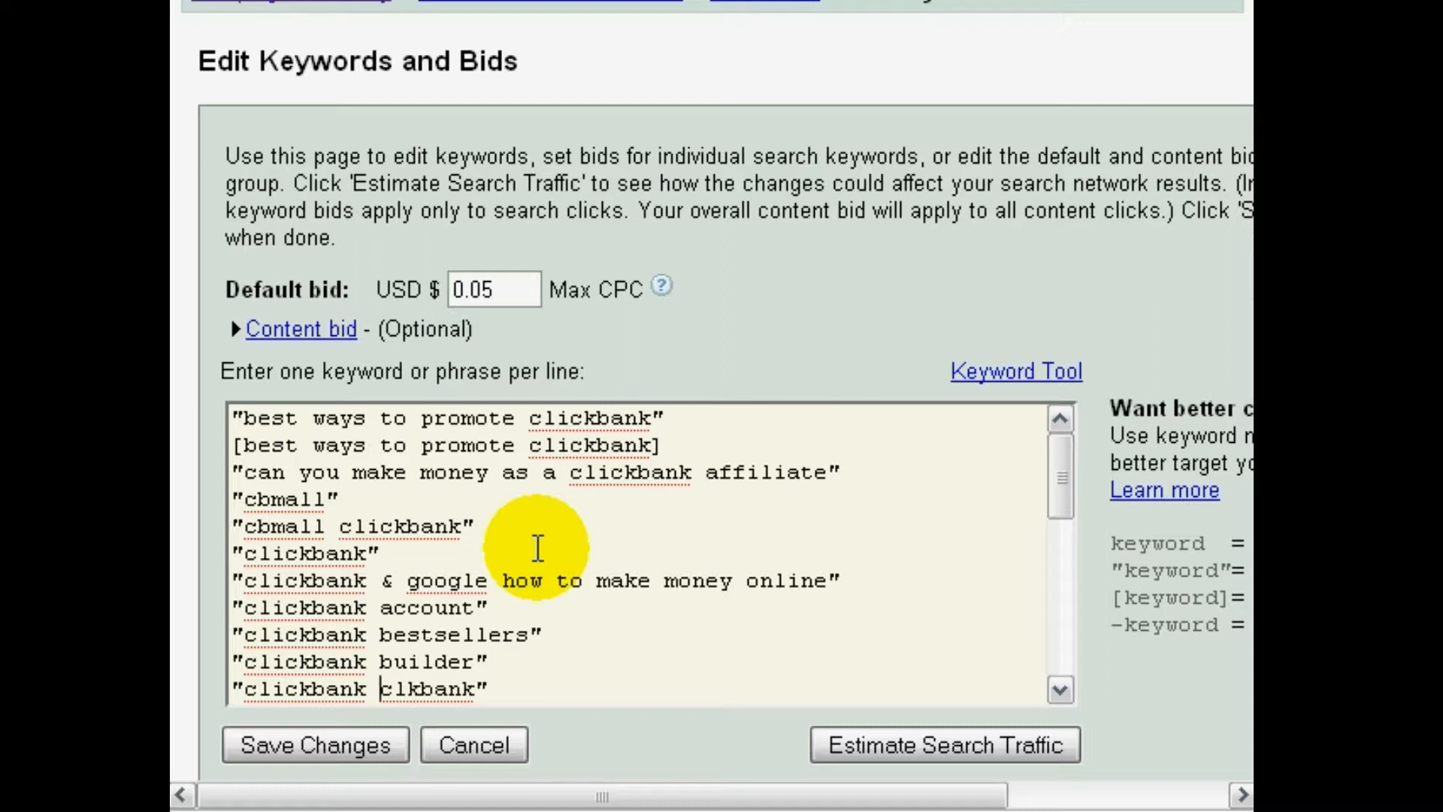
key("Home")
key("shift+End")
key("ctrl+c")
key("End")
key("Return")
key("Return")
key("Return")
key("Return")
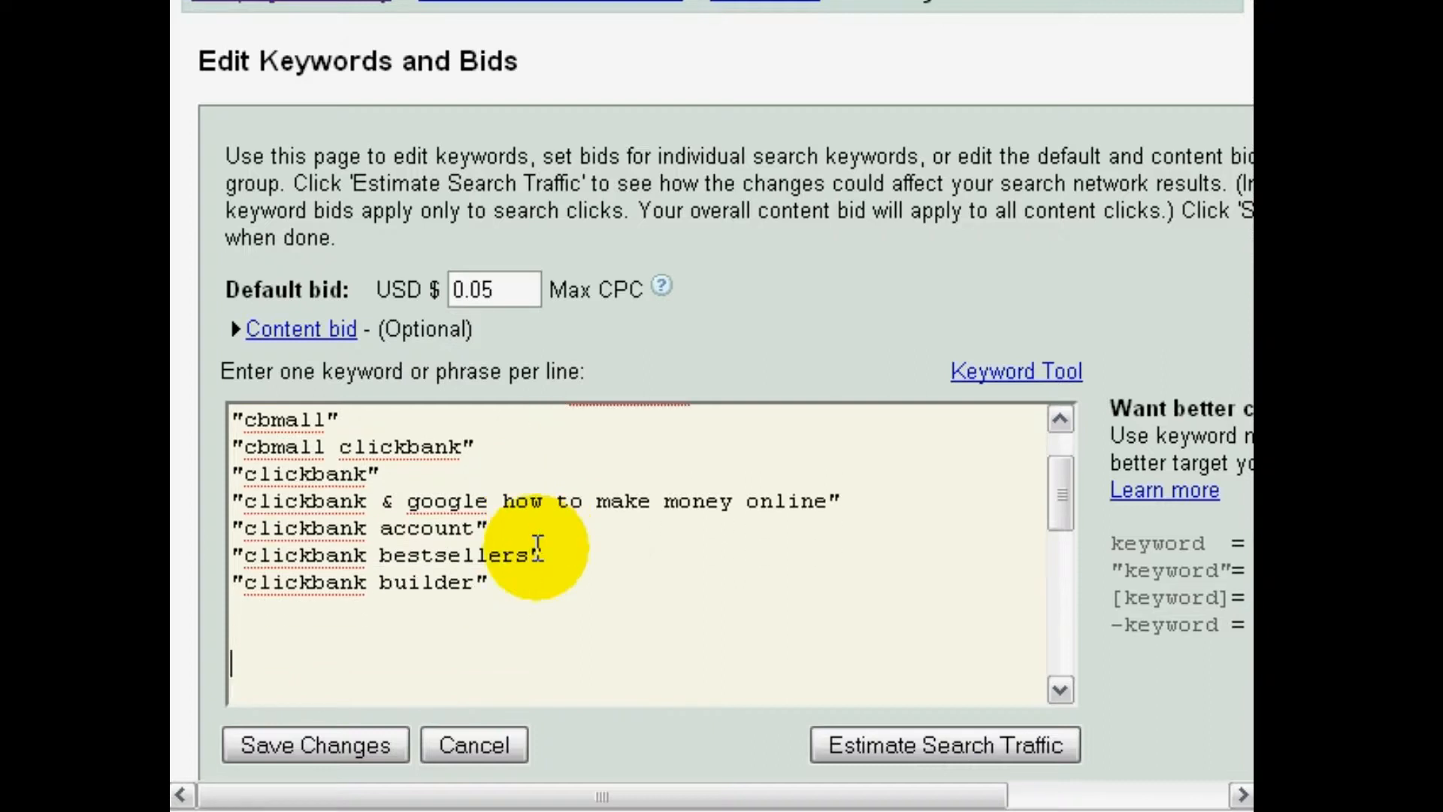
key("ctrl+v")
Strip the quotation marks from the copied keyword and turn it into the negative keyword -free clickbank builder
key("Home")
key("Delete")
type("free")
key("End")
key("BackSpace")
key("Home")
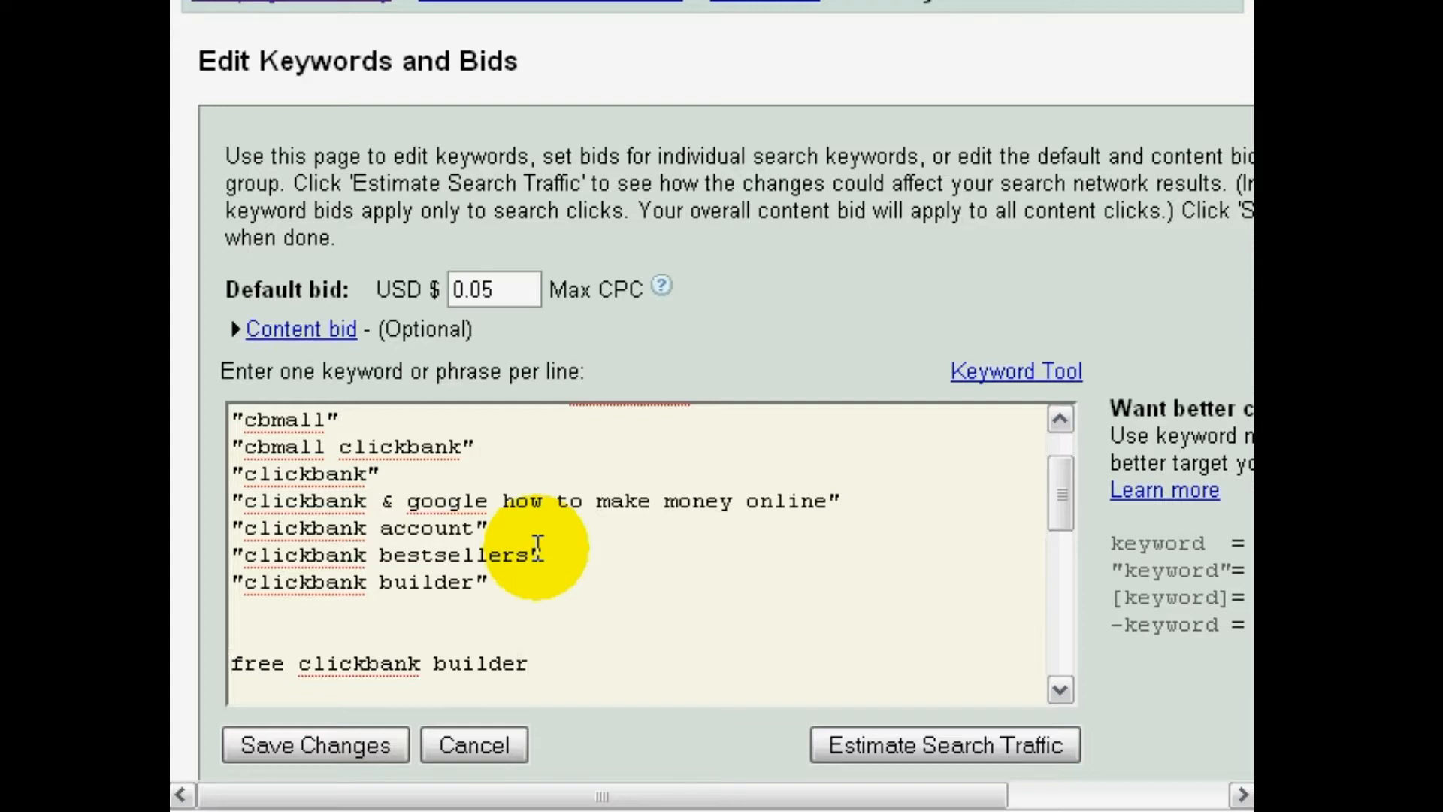
type("-")
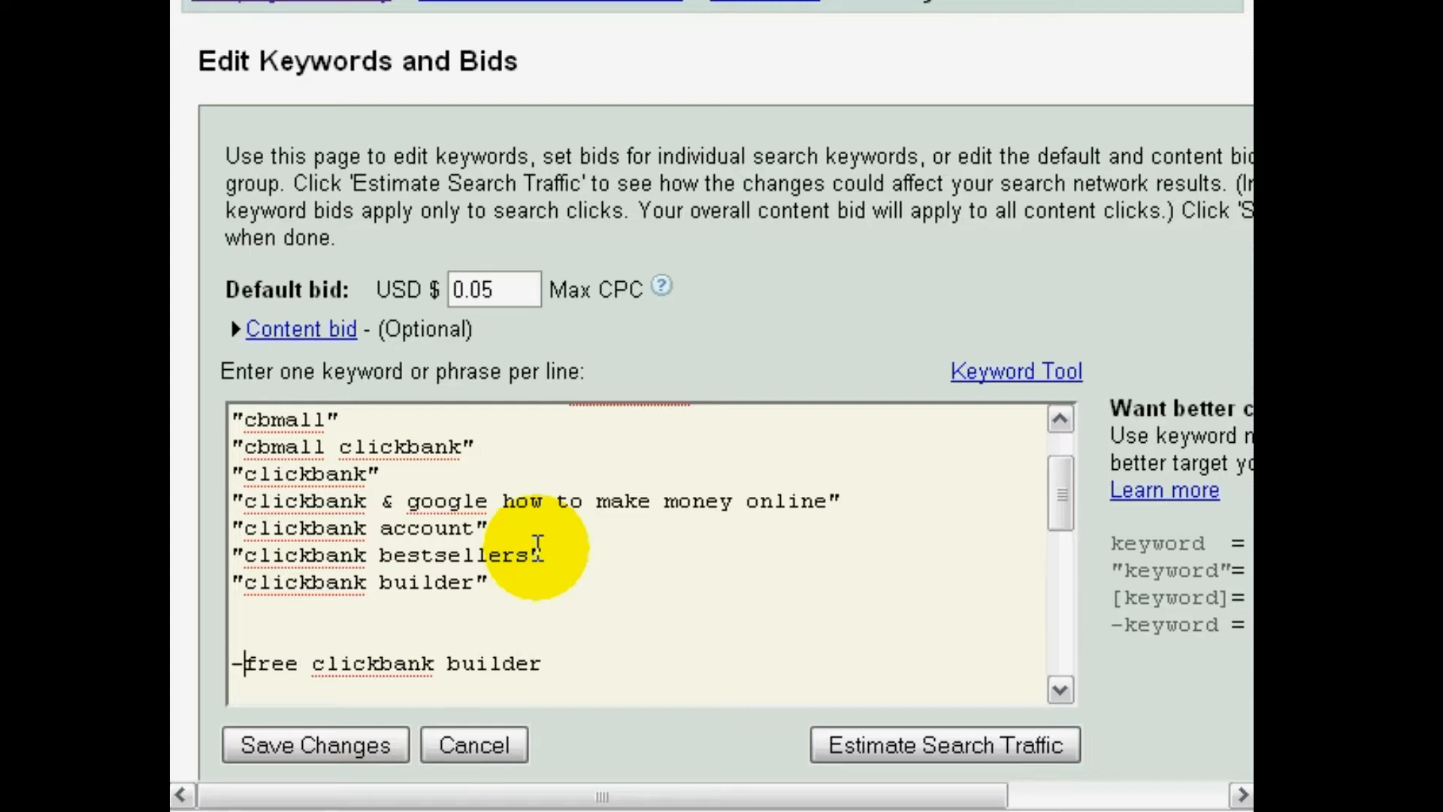
Remove -free from the copied clickbank builder keyword and delete the blank lines around it
key("ctrl+shift+Right")
key("Delete")
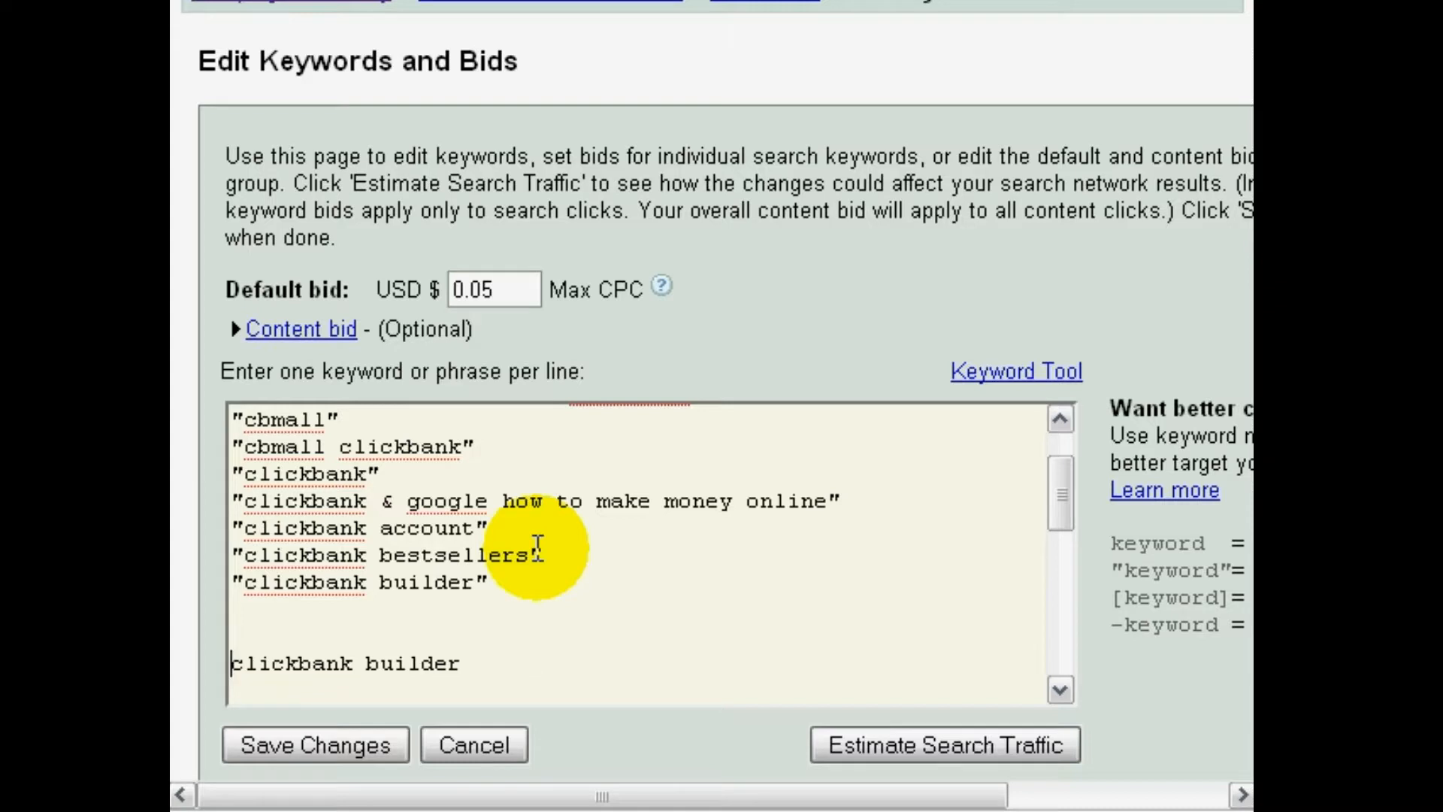
key("BackSpace")
key("BackSpace")
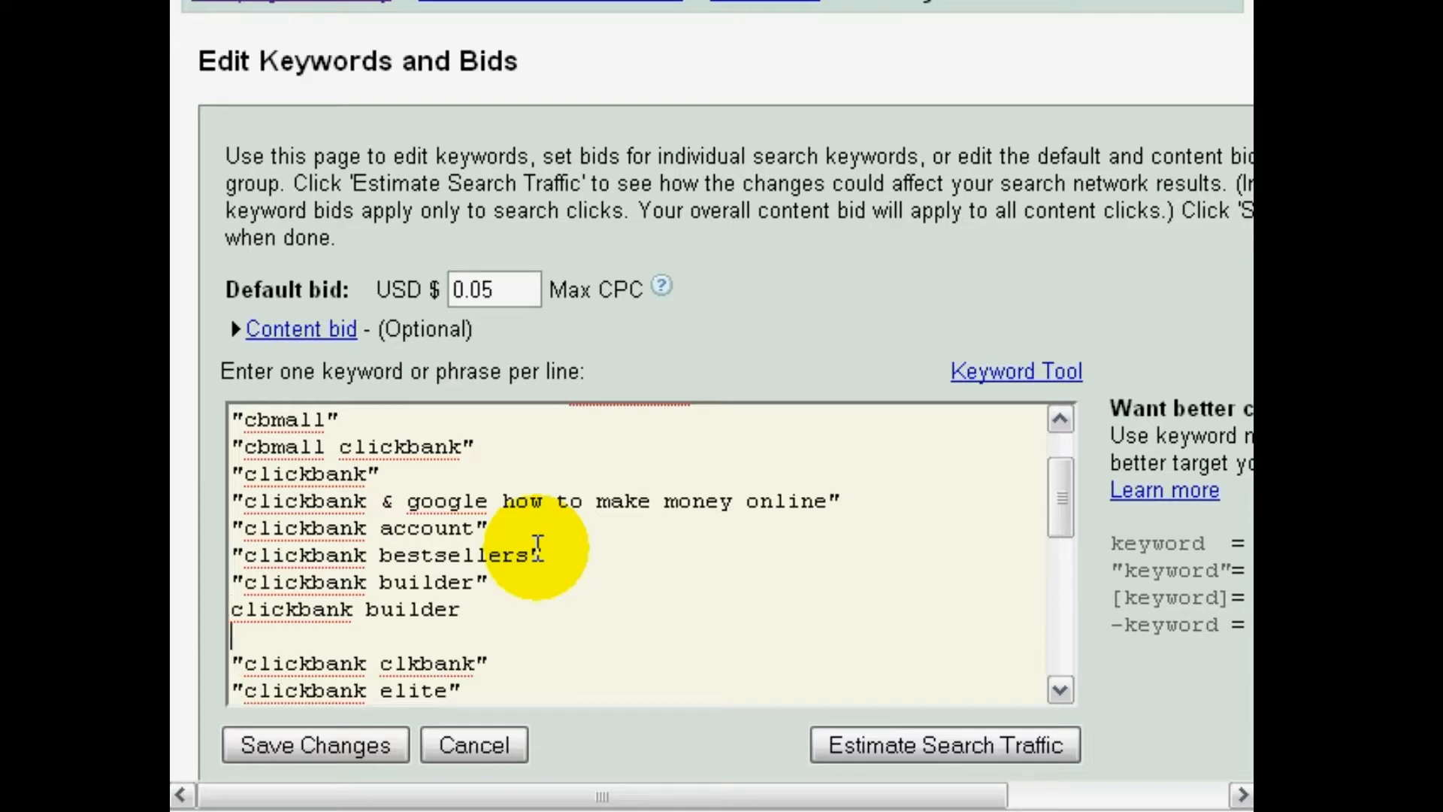
key("Delete")
Add the negative keywords -free, -orange, -blue and -purple on separate lines at the end of the keyword list
key("Down")
key("Down")
key("Down")
key("Down")
key("Down")
key("Down")
key("Down")
key("Down")
key("Down")
key("Down")
key("Down")
key("Down")
key("Down")
key("Down")
key("Down")
key("Down")
key("Down")
key("Down")
key("Down")
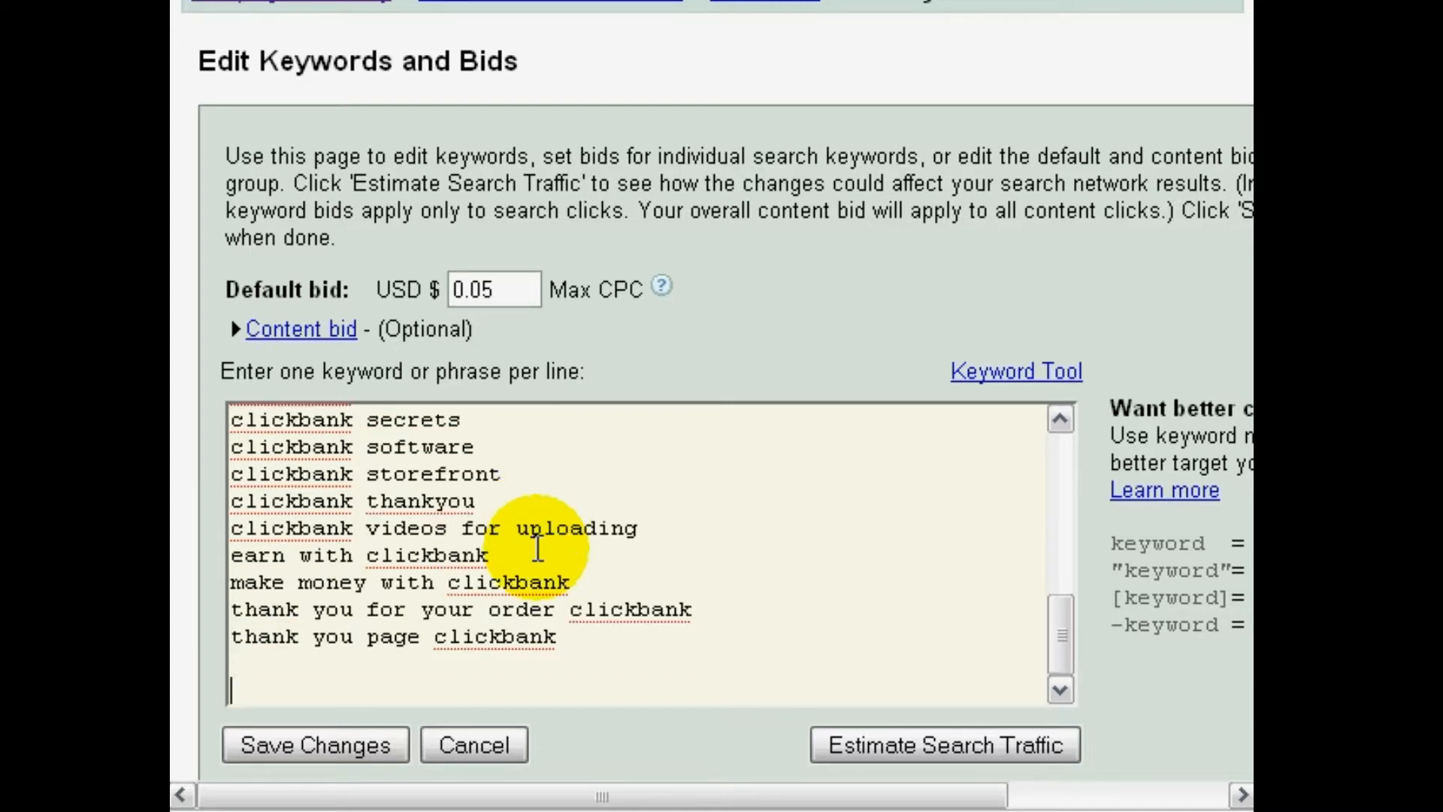
key("Return")
key("Return")
key("Return")
key("Return")
key("Return")
key("Return")
key("Return")
key("Return")
key("Return")
key("Return")
key("BackSpace")
type("-free")
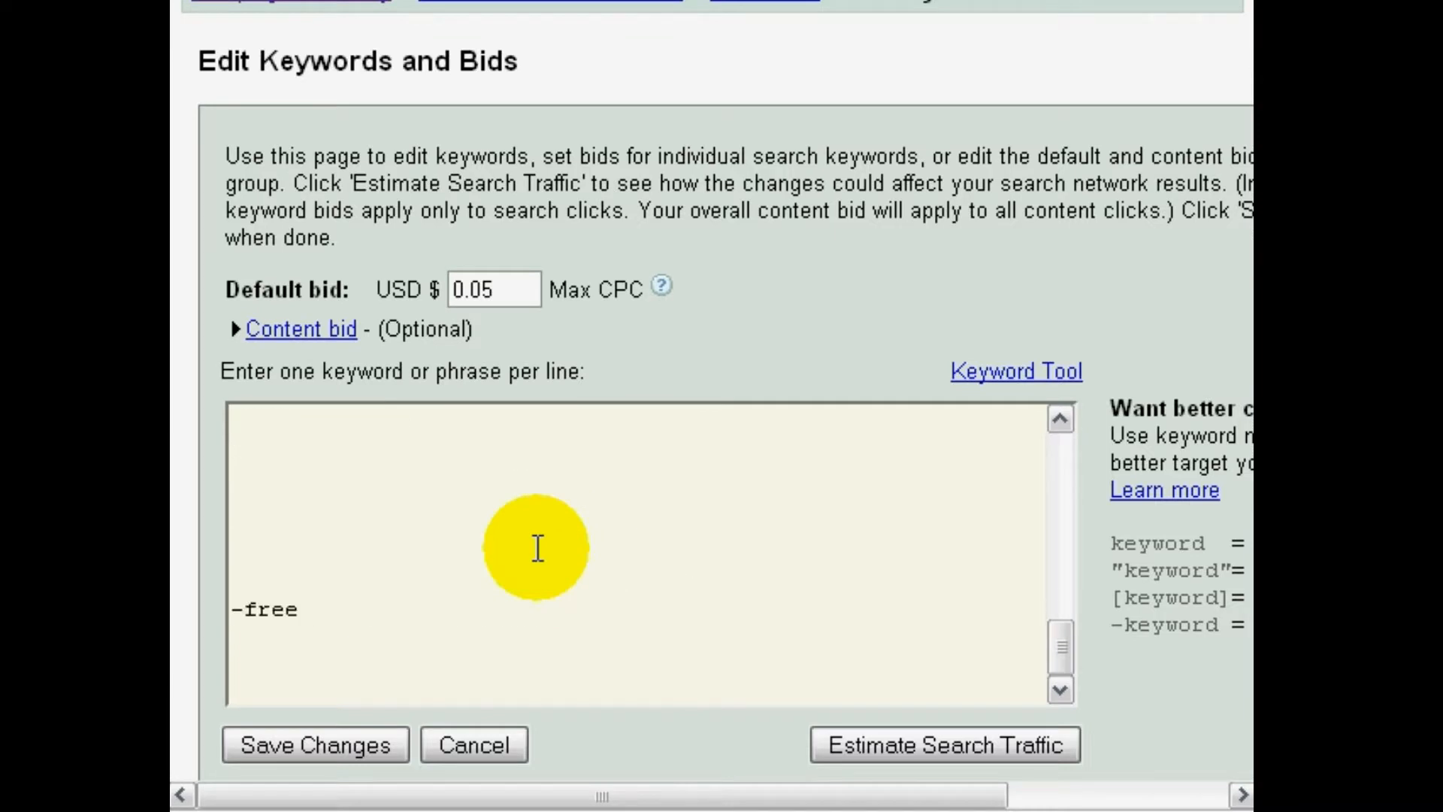
key("Return")
type("orange")
key("Return")
type("-blue")
key("Return")
type("-purple")
key("Return")
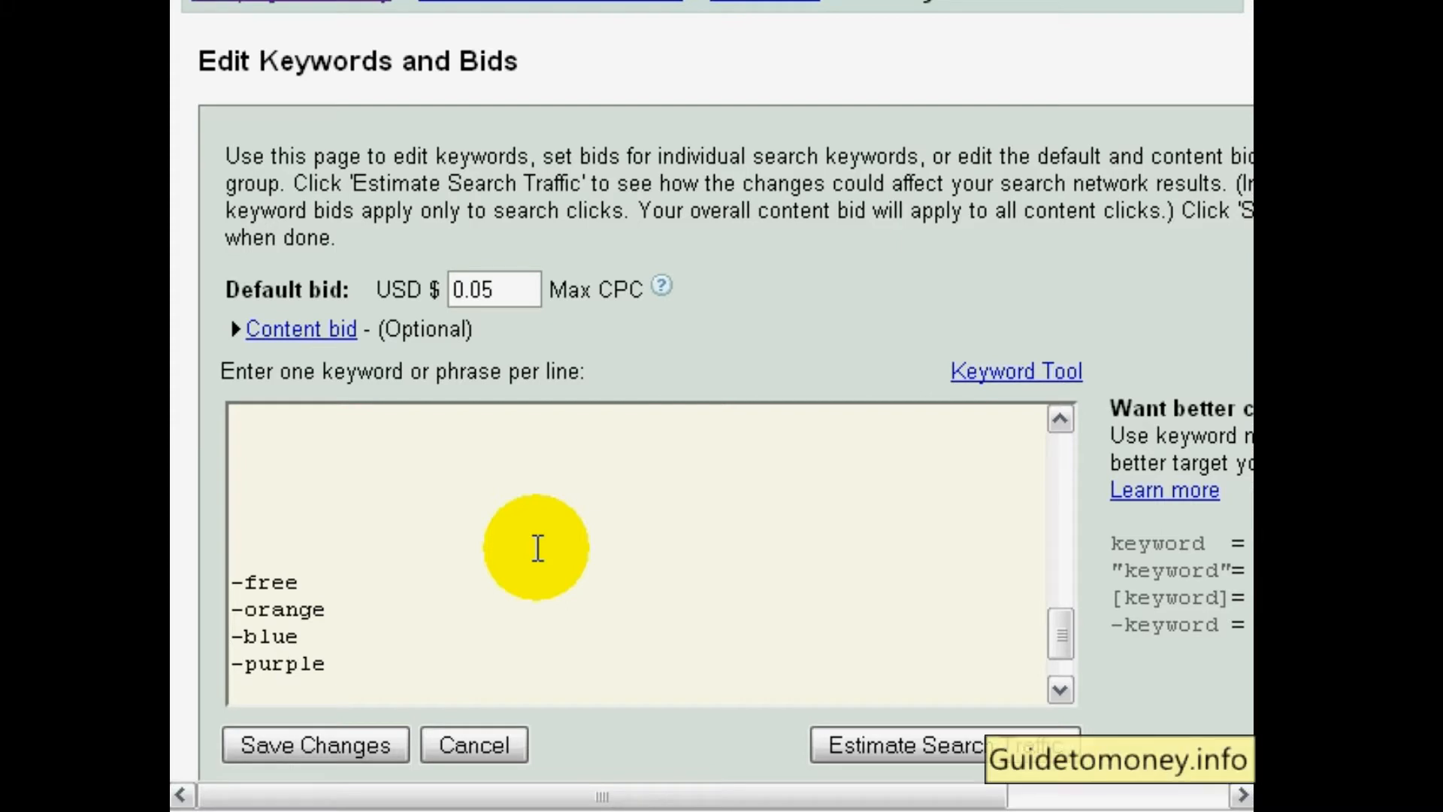
Review the keyword matching options beside the list, and return to the CBNicheBuilder Software 1 campaign page to look over its ad group statistics
key("Up")
key("Up")
key("Up")
key("Up")
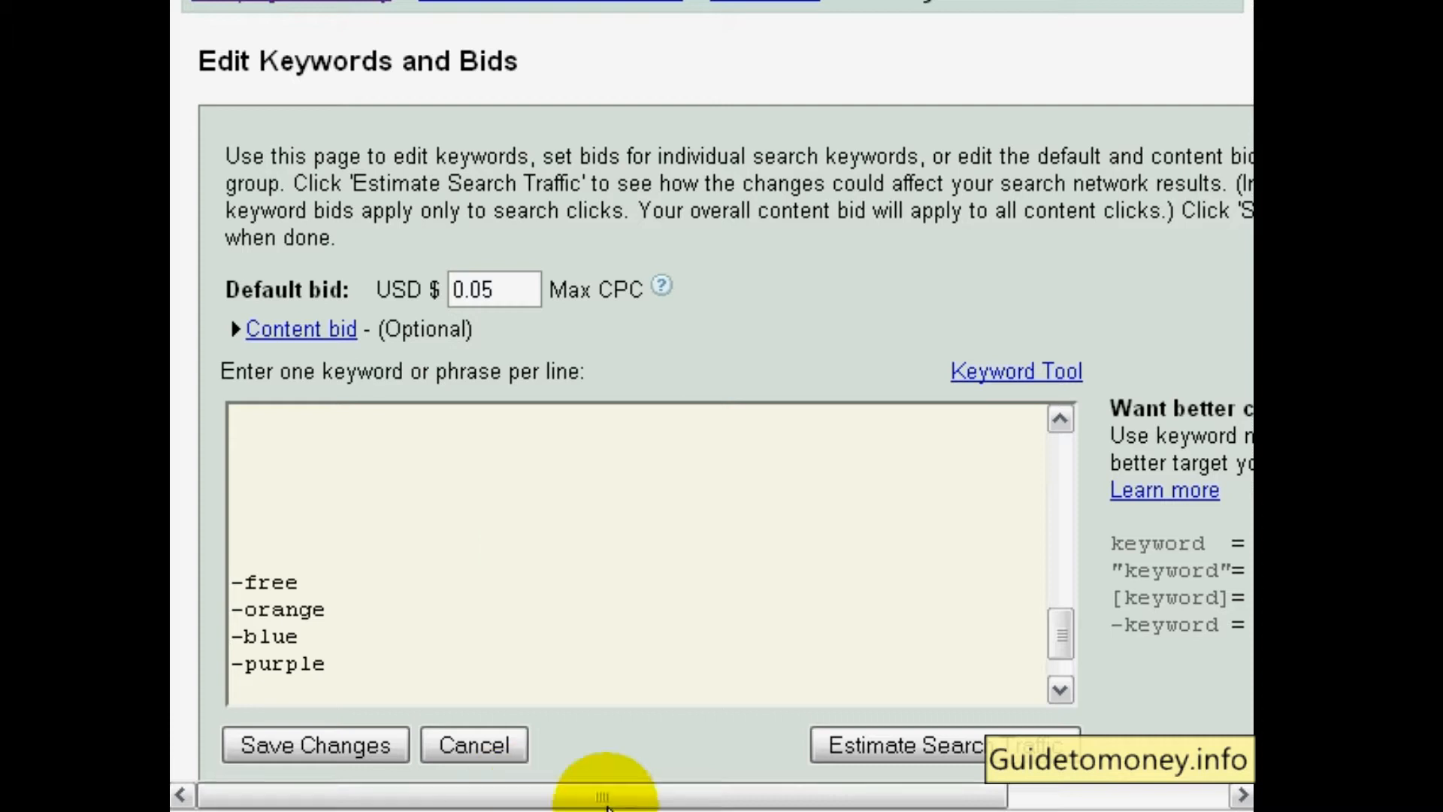
left_click(1040, 798)
left_click_drag(1044, 797, 1099, 779)
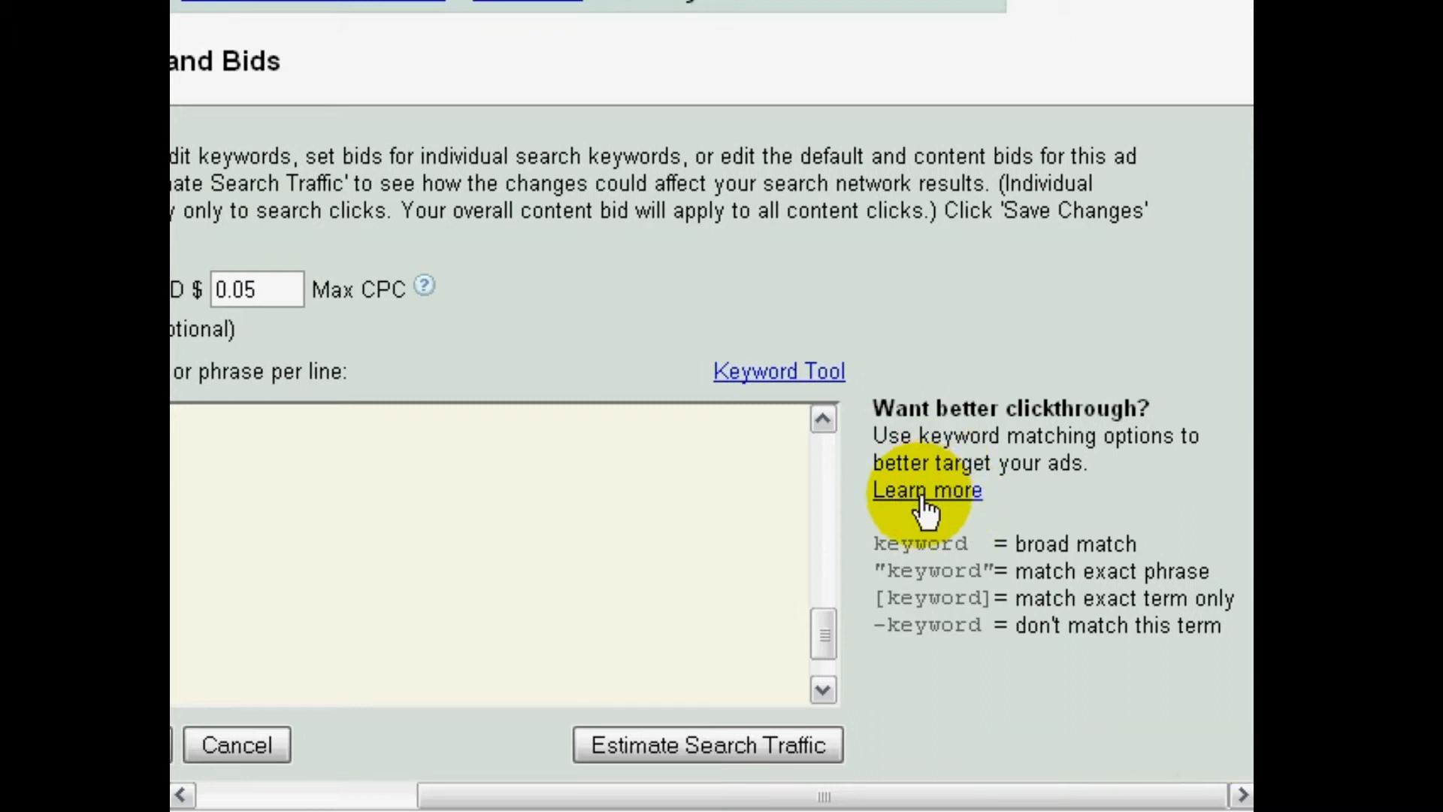
left_click_drag(918, 796, 669, 803)
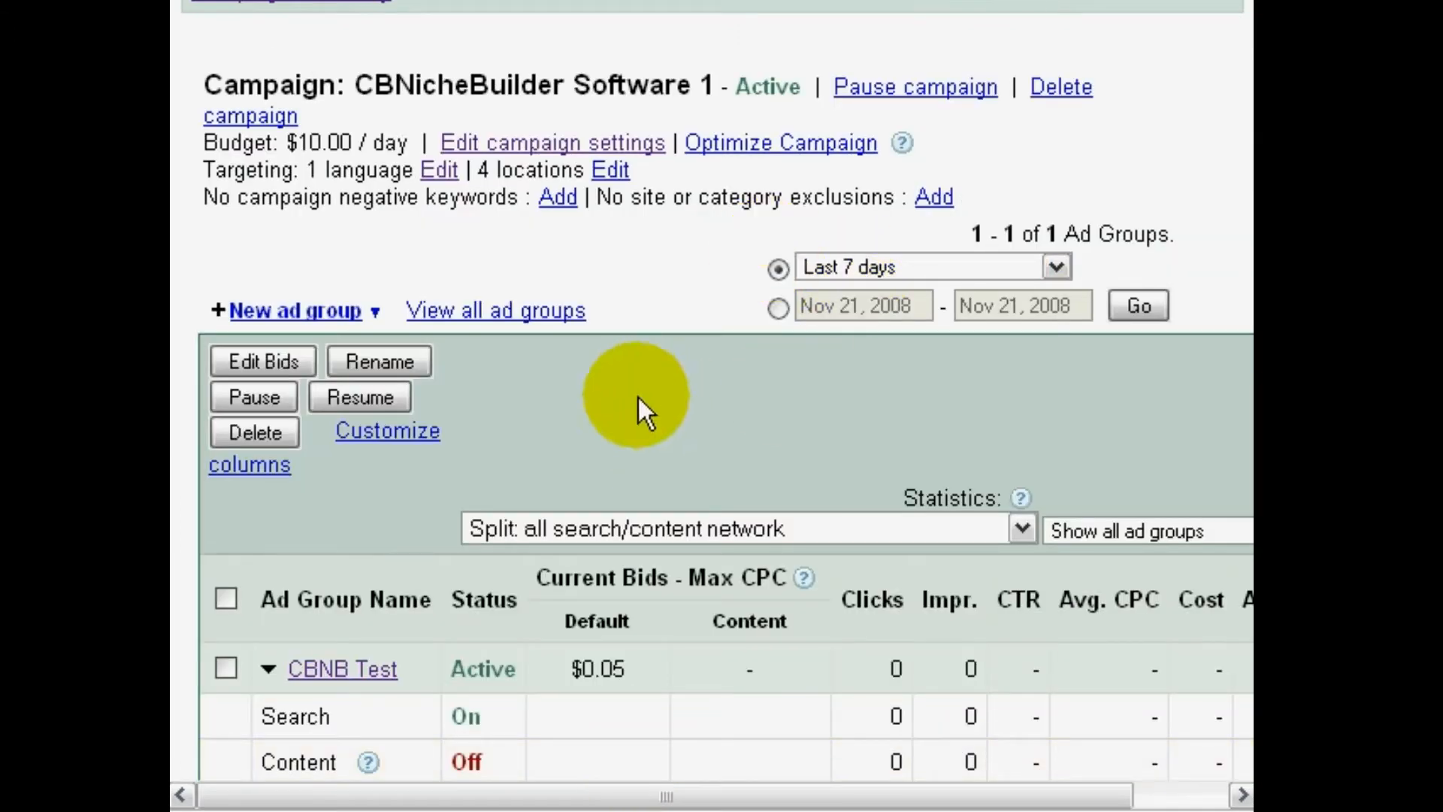
scroll(638, 400, "down", 3)
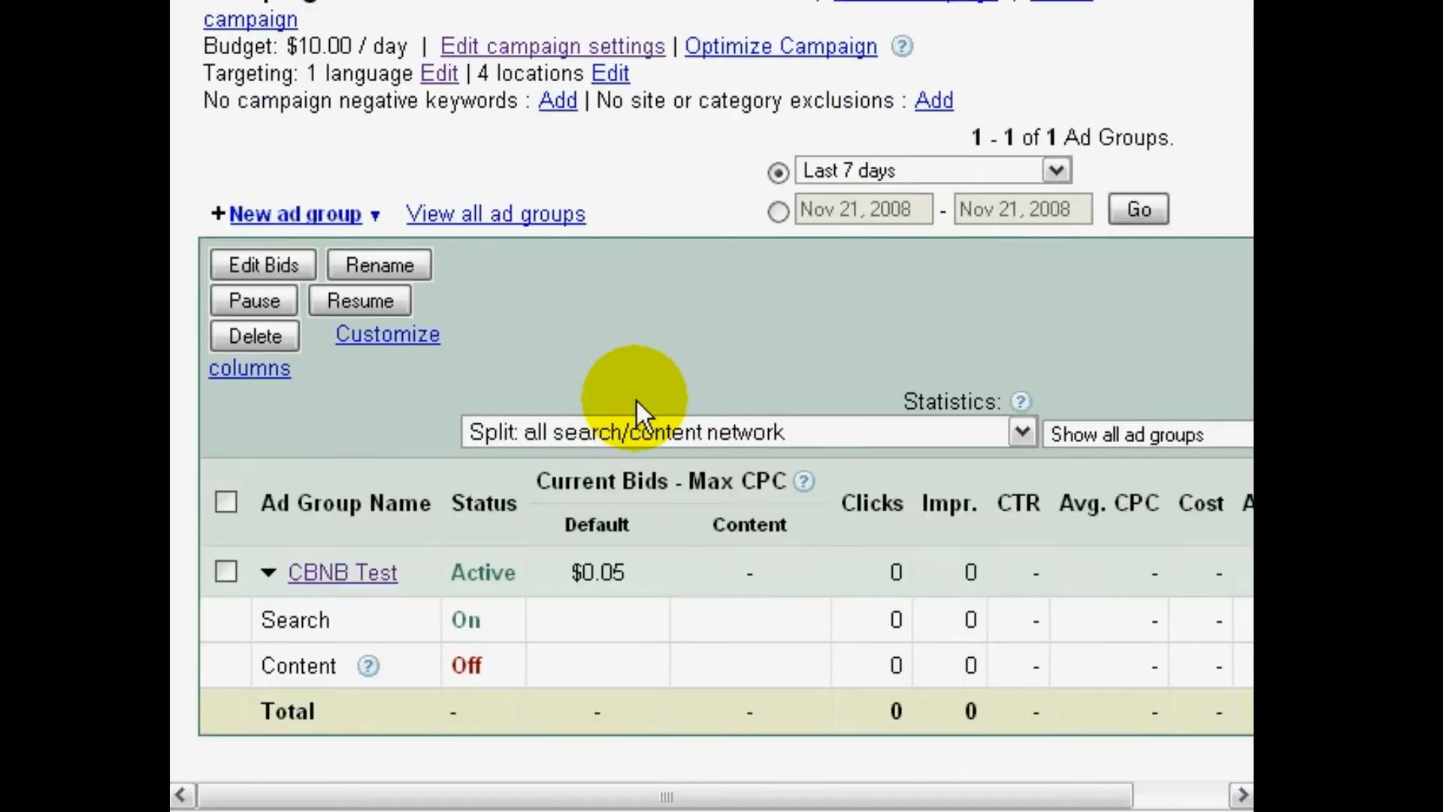